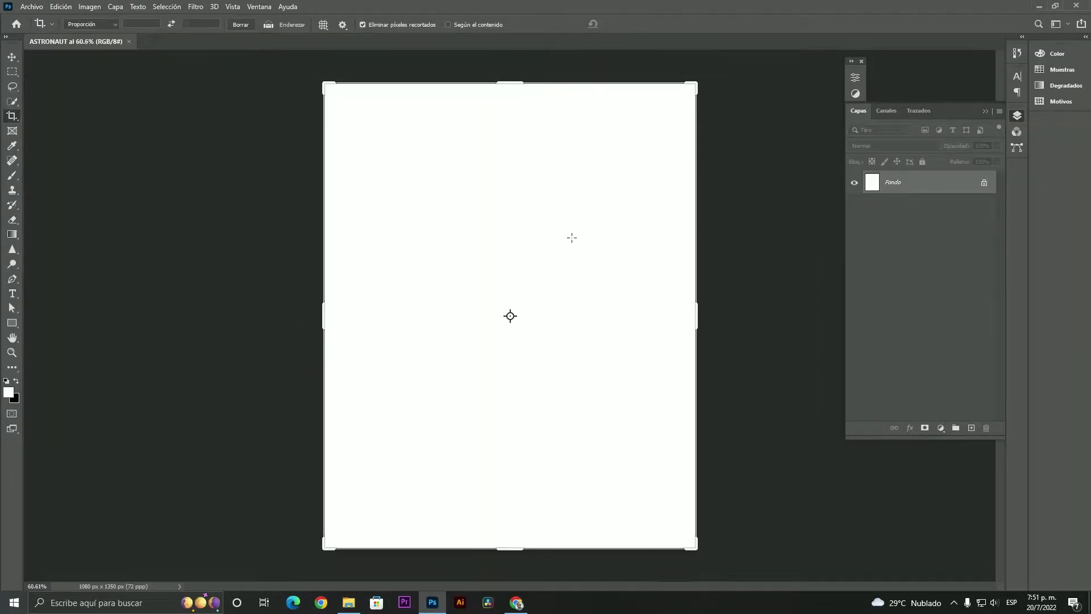
- Place the ASTRONAUTA SUSPENDIDO image from the RECURSOS folder as an embedded element and scale it to cover the canvas
left_click(31, 7)
left_click(165, 210)
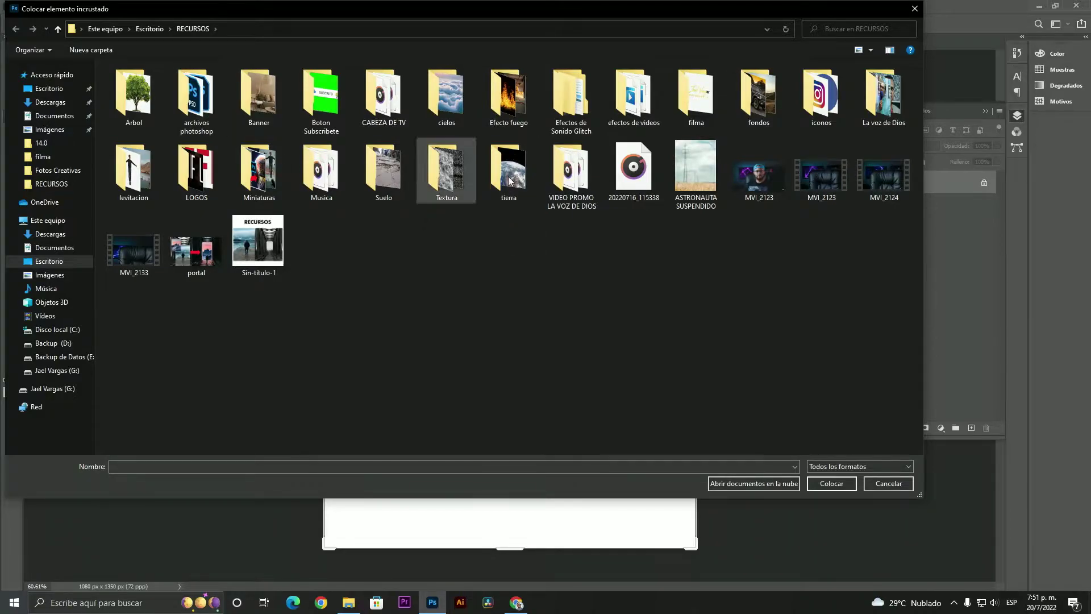
left_click(686, 186)
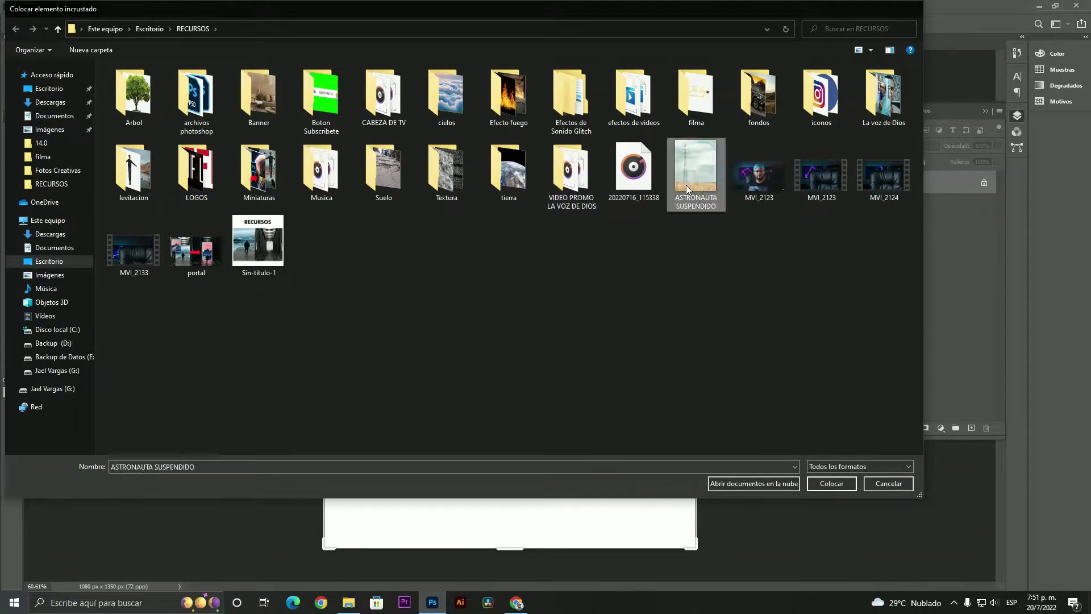
double_click(686, 185)
left_click_drag(565, 246, 712, 85)
left_click_drag(606, 236, 604, 237)
scroll(591, 242, "down", 2)
key("Return")
scroll(583, 249, "up", 2)
- Place the butterfly image from the ASTRONAUT desktop folder as an embedded element and enlarge it across most of the canvas width
left_click(38, 7)
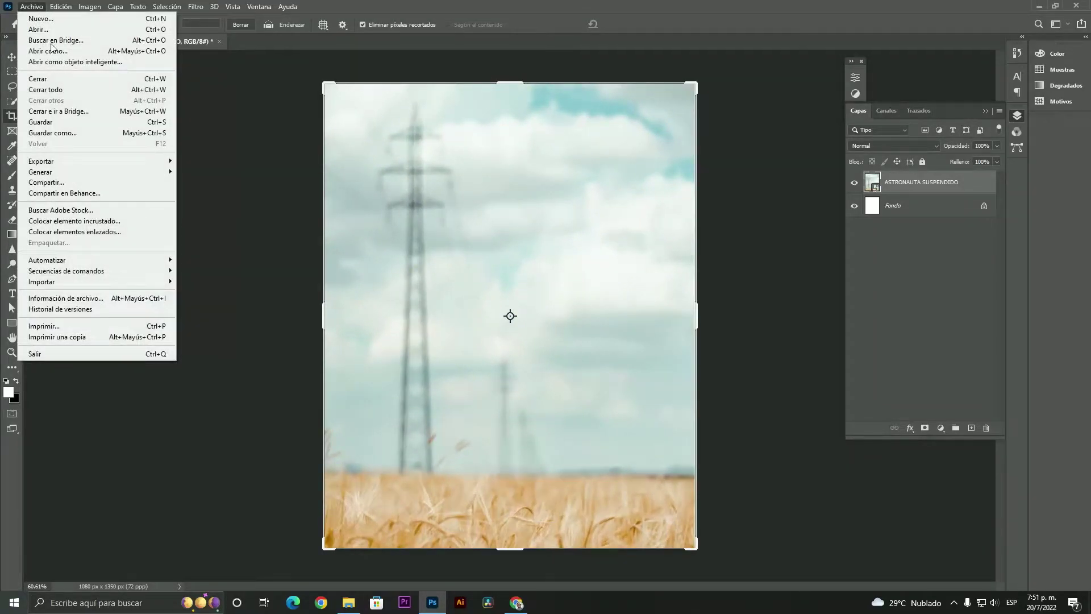
left_click(94, 220)
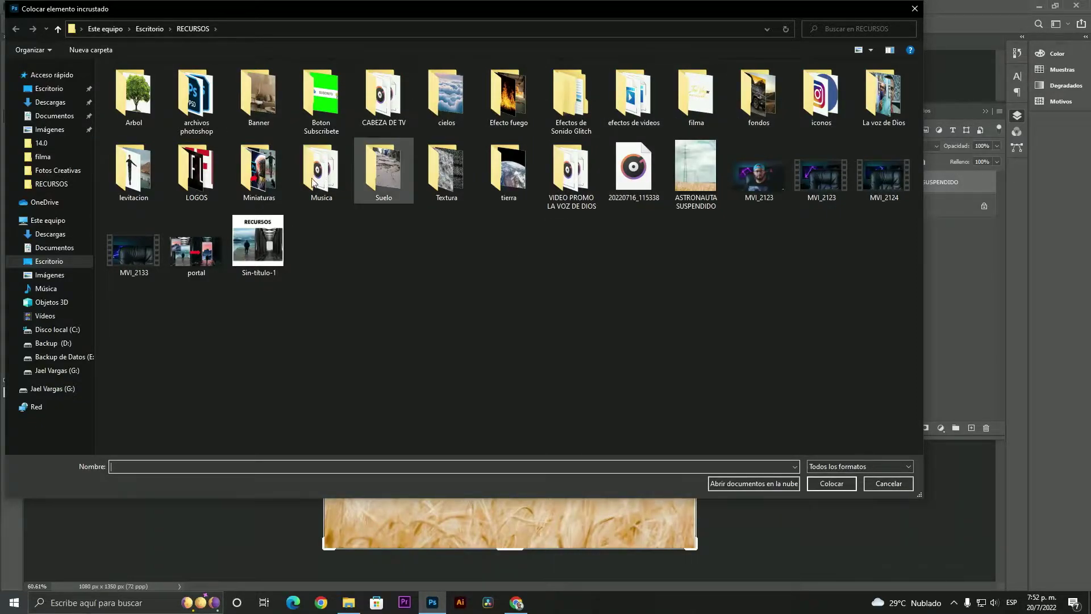
left_click(49, 88)
double_click(115, 112)
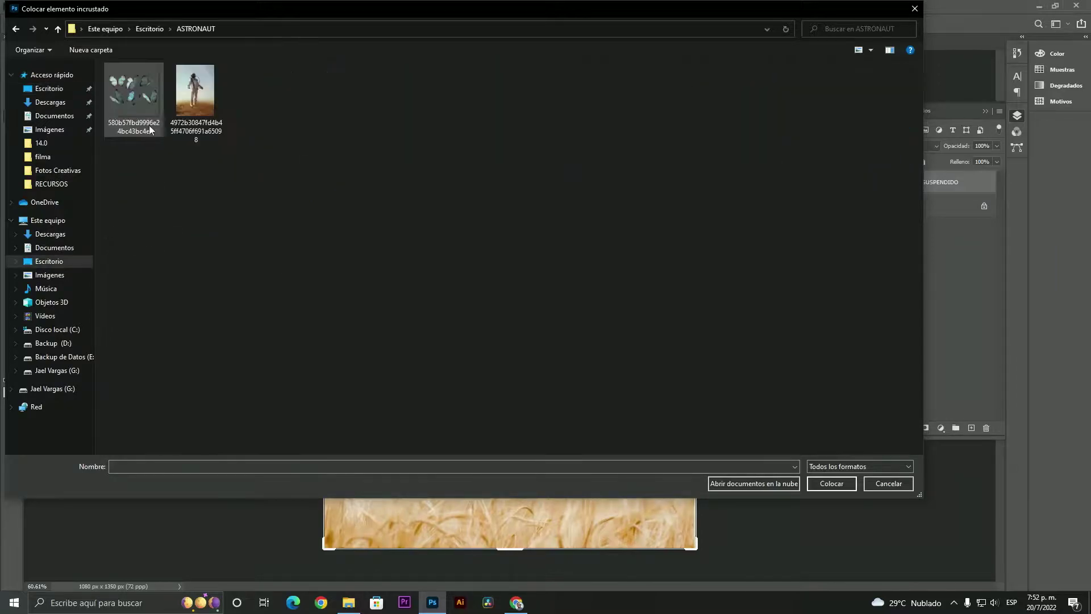
double_click(147, 95)
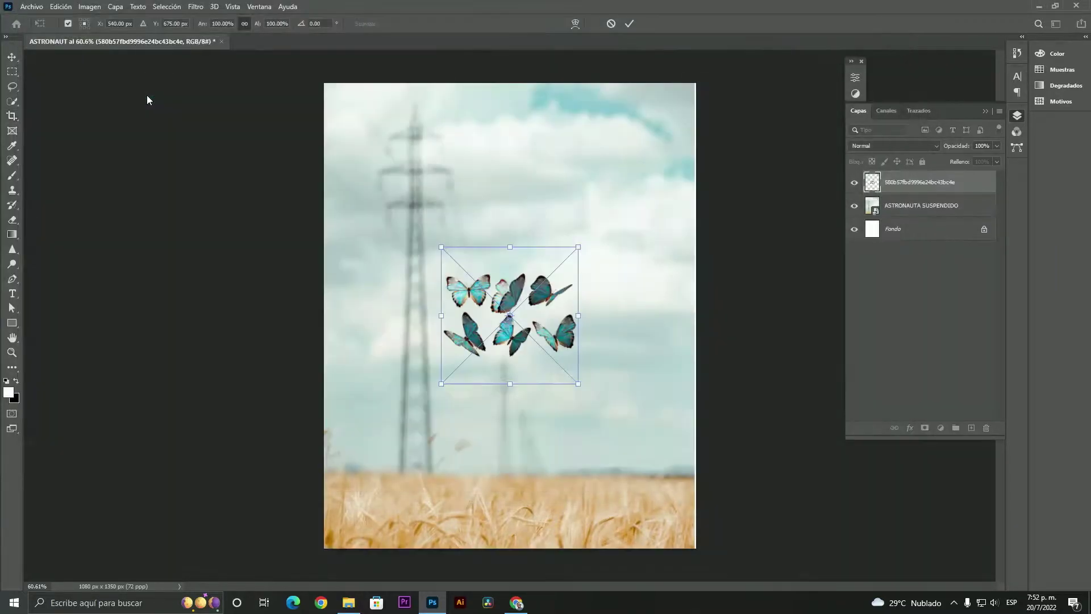
left_click_drag(578, 247, 689, 178)
key("Return")
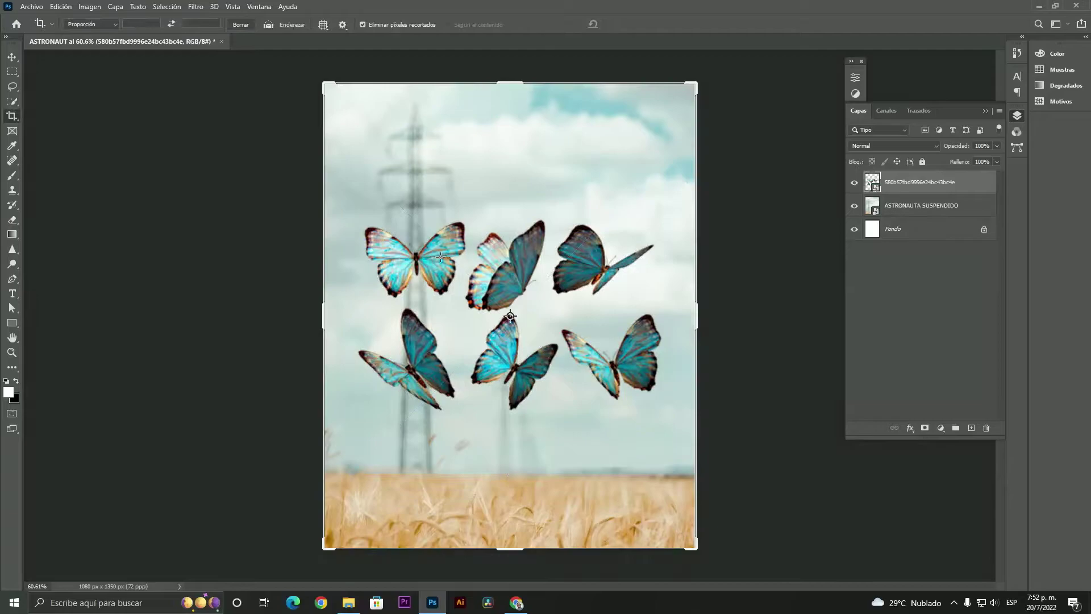
- Outline the upper-right butterfly with the Lasso tool and copy it to a new layer
scroll(477, 283, "up", 2)
left_click(12, 86)
scroll(675, 198, "up", 2)
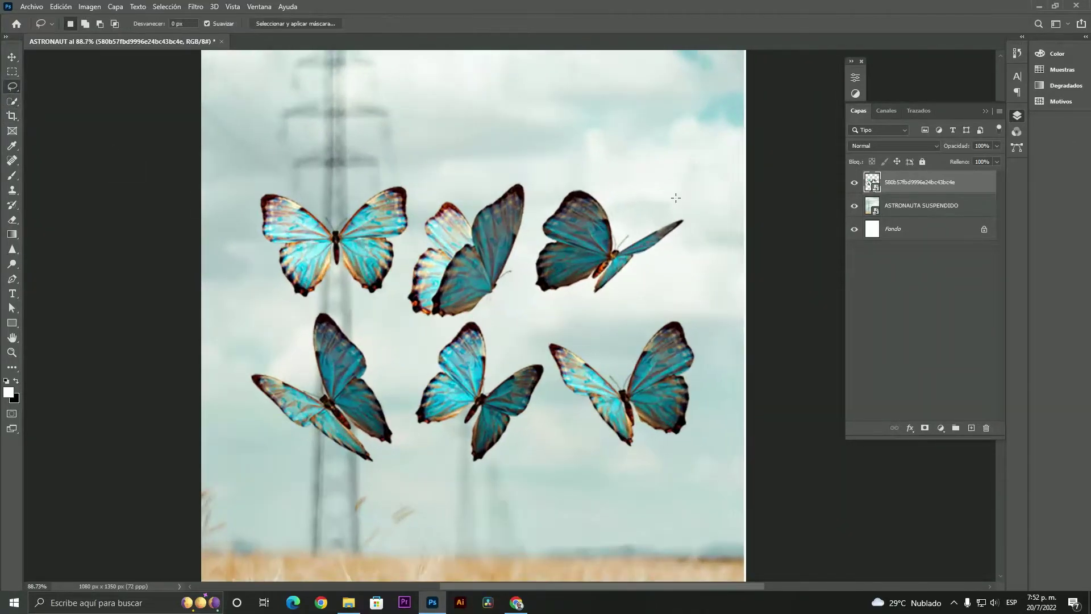
left_click_drag(692, 222, 694, 230)
key("ctrl+j")
- Lasso the upper-middle and lower-middle butterflies of the placed butterfly image and copy each to its own layer
left_click(870, 216)
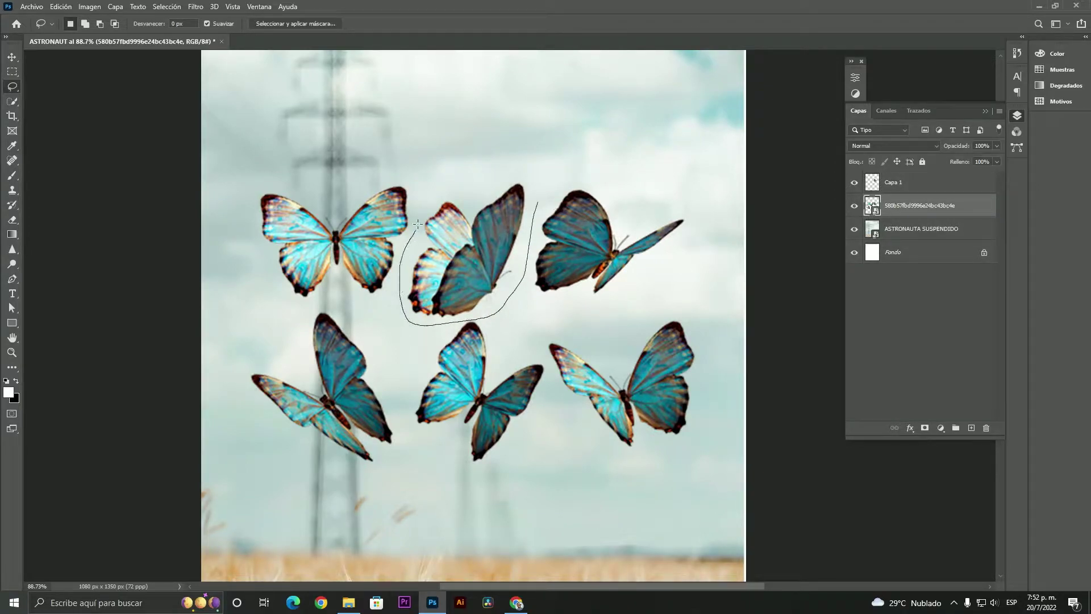
left_click_drag(515, 172, 537, 192)
key("ctrl+j")
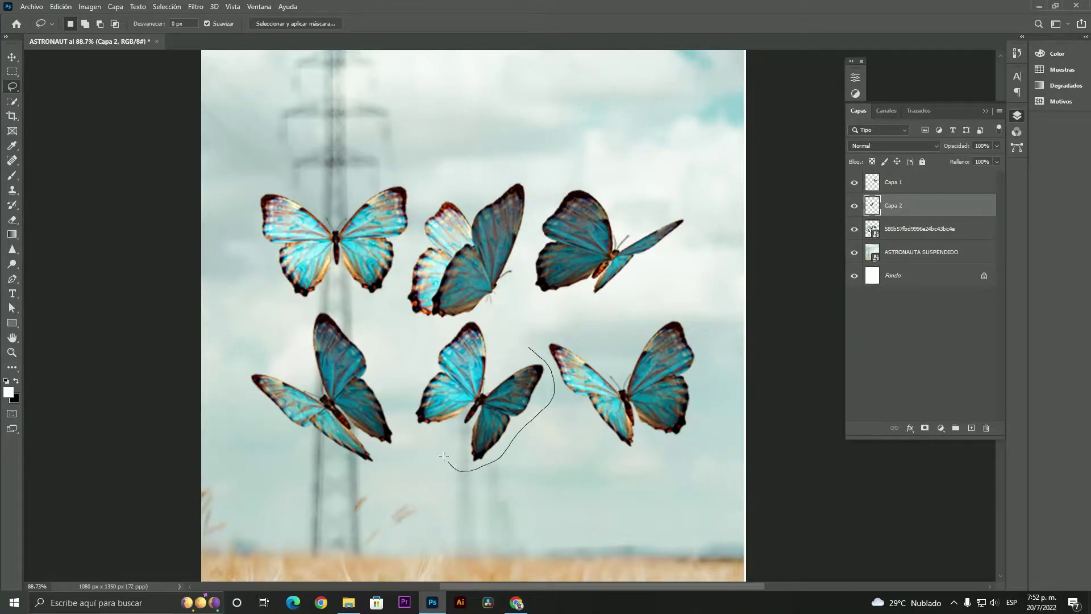
left_click_drag(471, 316, 525, 341)
left_click(903, 232)
key("ctrl+j")
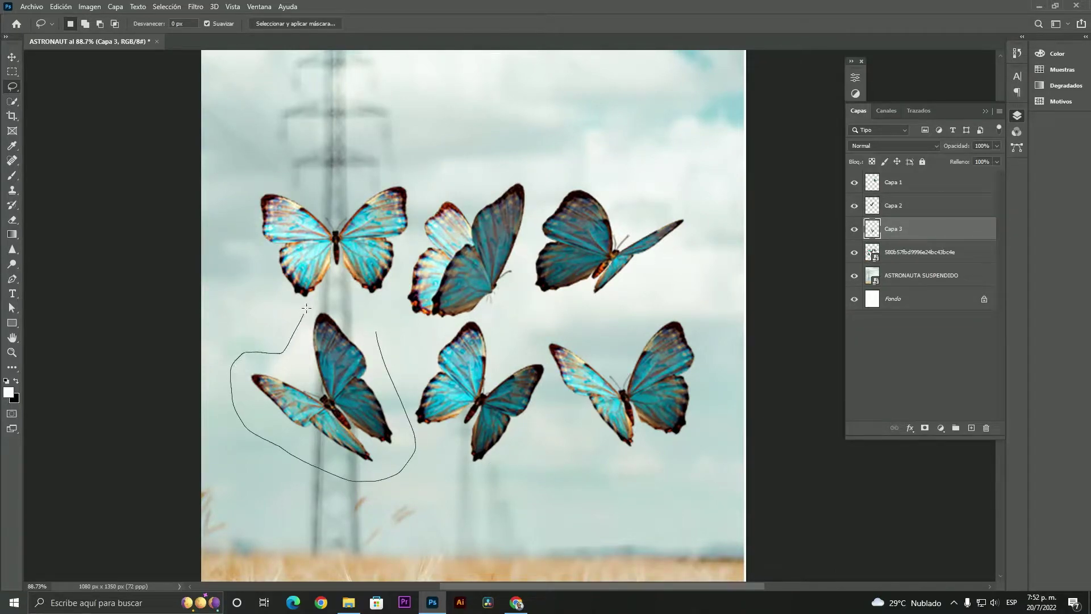
- Lasso the lower-left and upper-left butterflies of the placed butterfly image and copy each to its own layer
left_click_drag(369, 324, 370, 325)
key("ctrl+j")
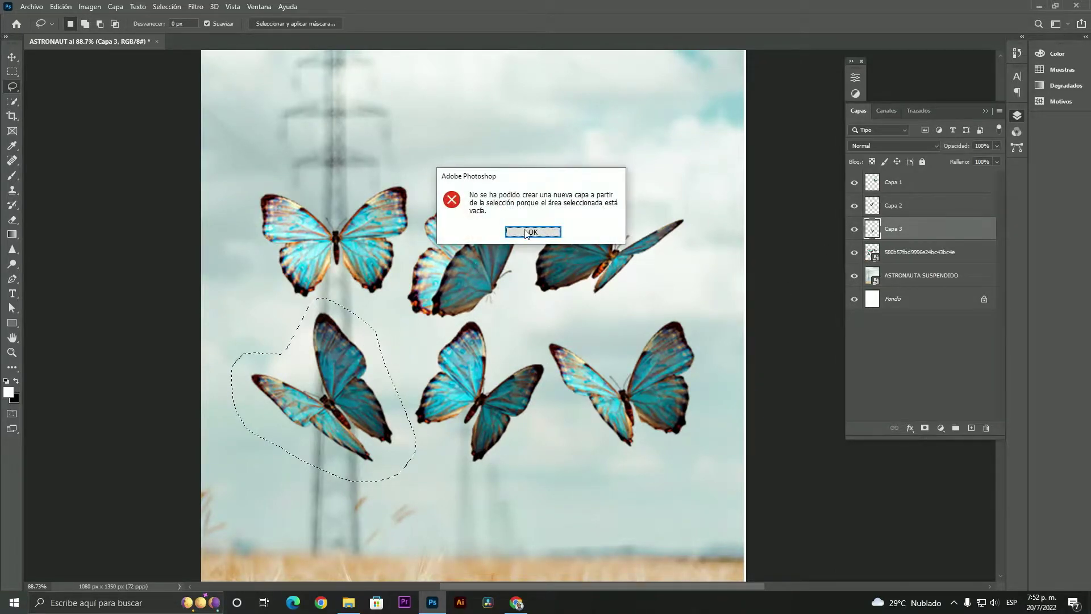
key("Return")
left_click(903, 252)
key("ctrl+j")
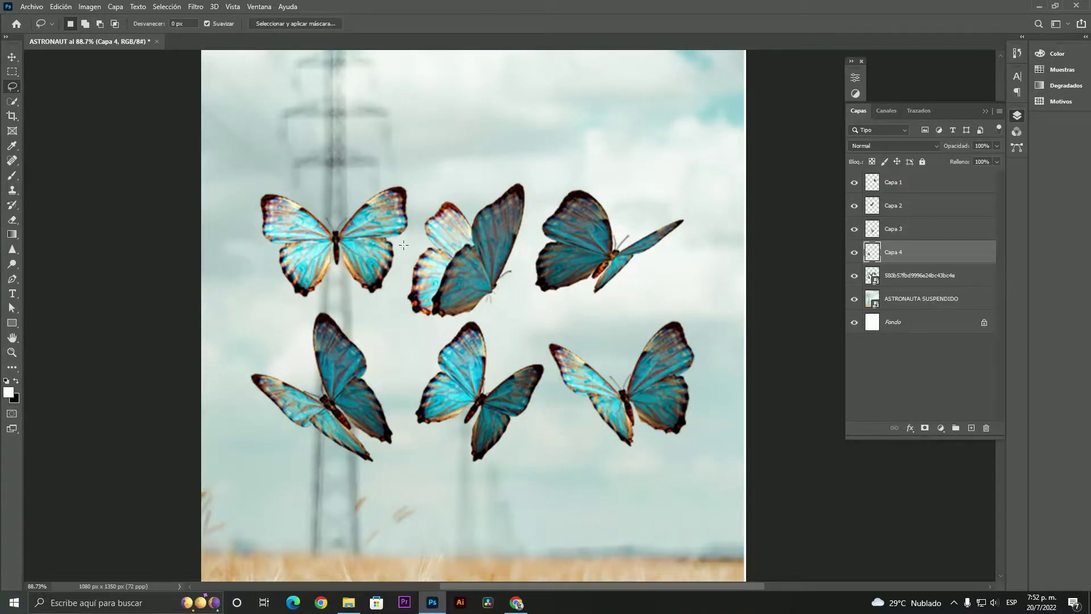
left_click(976, 284)
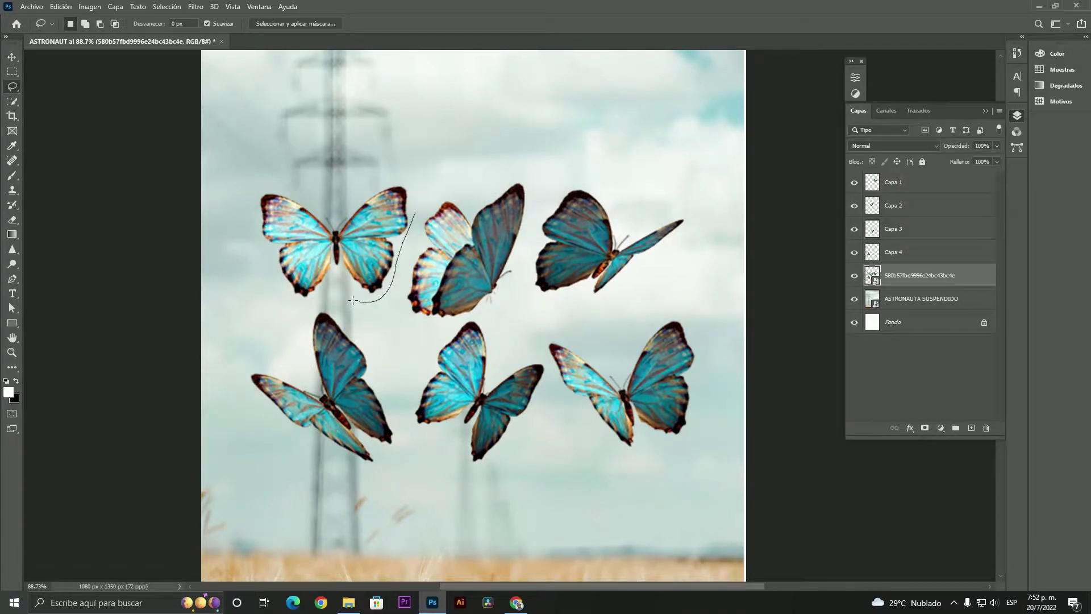
left_click_drag(416, 187, 415, 212)
key("ctrl+j")
- Hide the five separate butterfly layers, Capa 1 to Capa 5
left_click(854, 275)
key("ctrl+0")
left_click(854, 207)
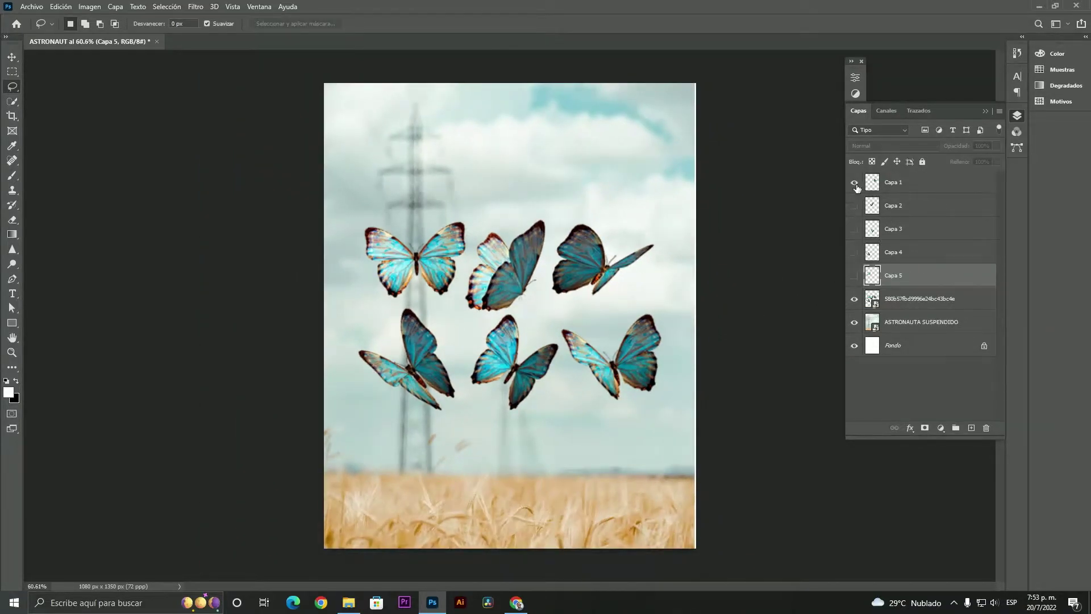
- Group the layers Capa 1 to Capa 5 and name the group MARIPOSAS
left_click(912, 190, "ctrl")
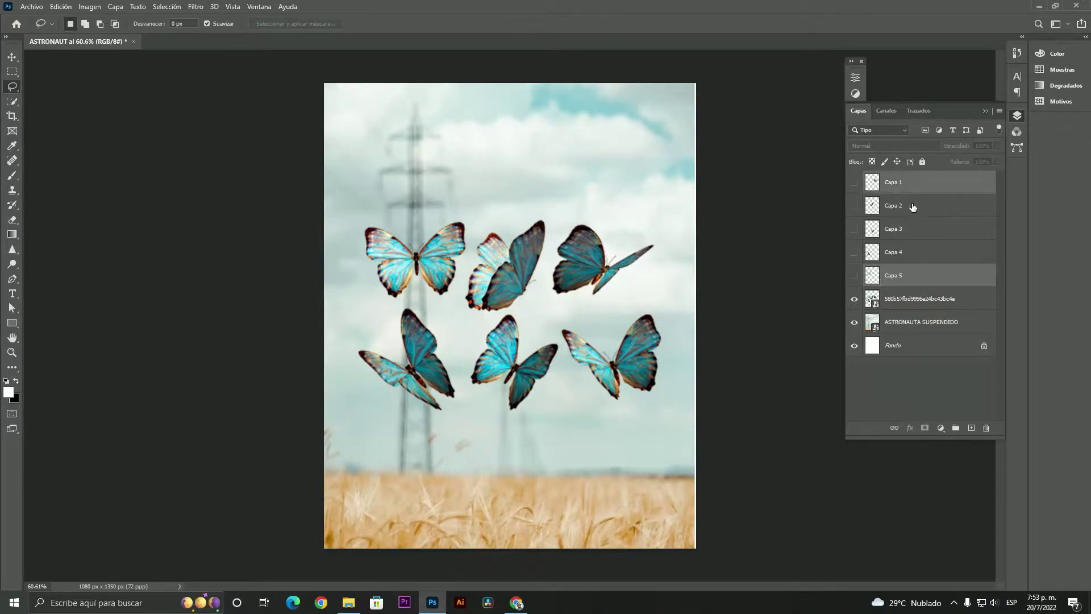
left_click(912, 249, "ctrl")
left_click(912, 212, "ctrl")
left_click(908, 229, "ctrl")
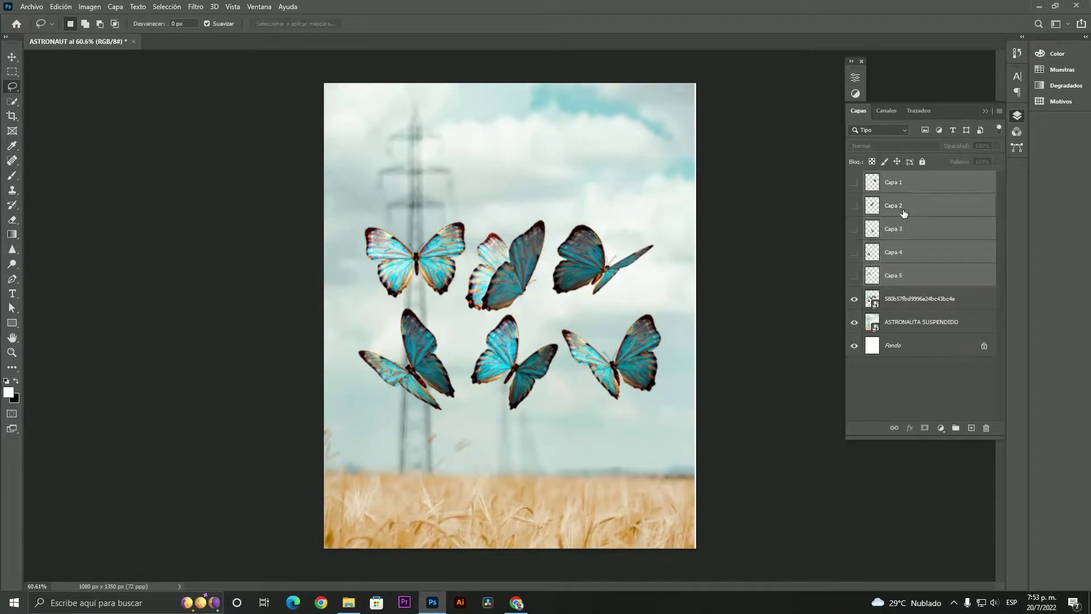
key("ctrl+g")
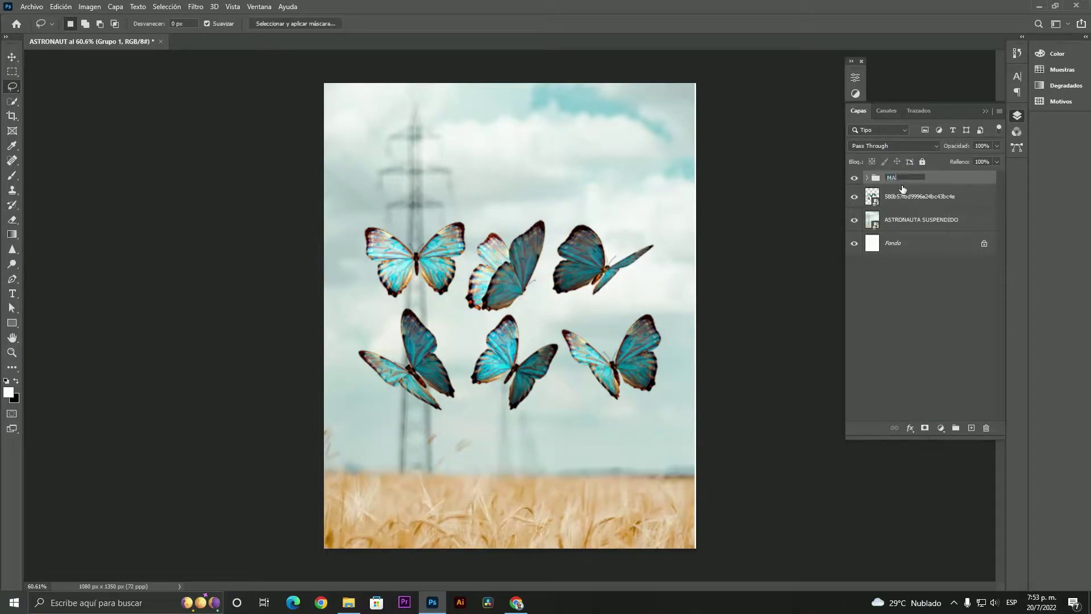
type("SAS")
key("Return")
- Hide the original butterfly image layer below the MARIPOSAS group
left_click(903, 196)
left_click(855, 196)
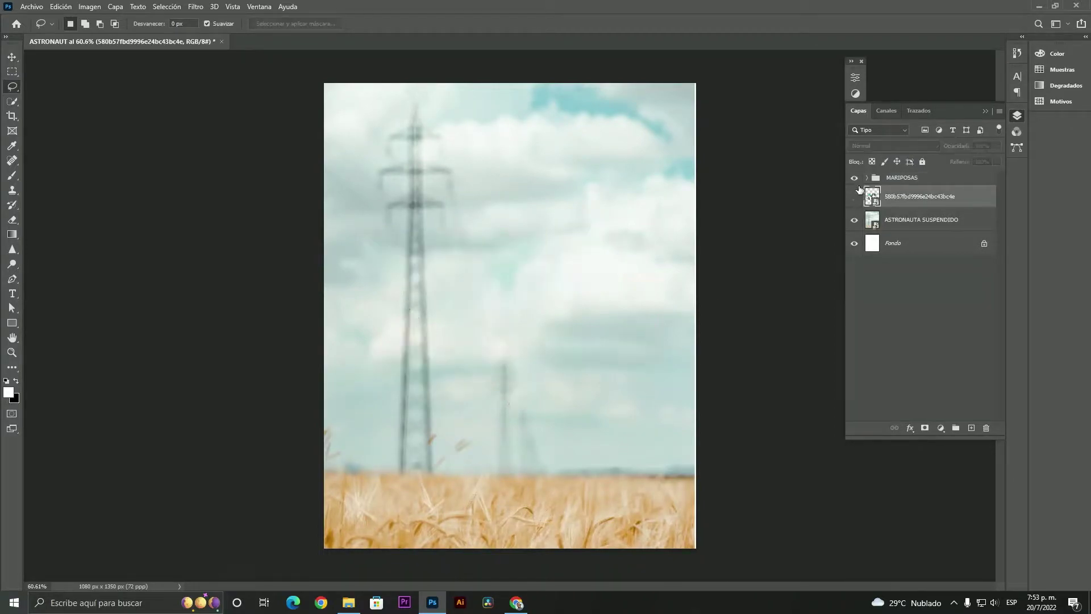
scroll(424, 269, "down", 1)
scroll(424, 269, "up", 2)
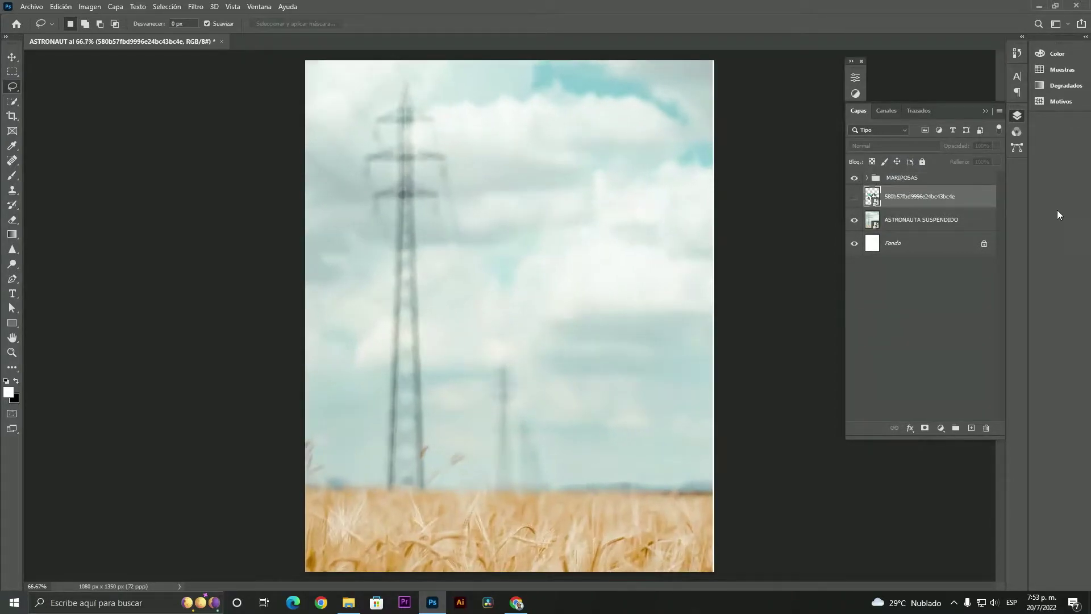
- Place the astronaut photo as an embedded element directly above the ASTRONAUTA SUSPENDIDO layer, scaled down slightly within the canvas
left_click(925, 219)
scroll(548, 190, "up", 1)
left_click_drag(547, 190, 517, 187)
scroll(408, 155, "down", 1)
left_click(31, 6)
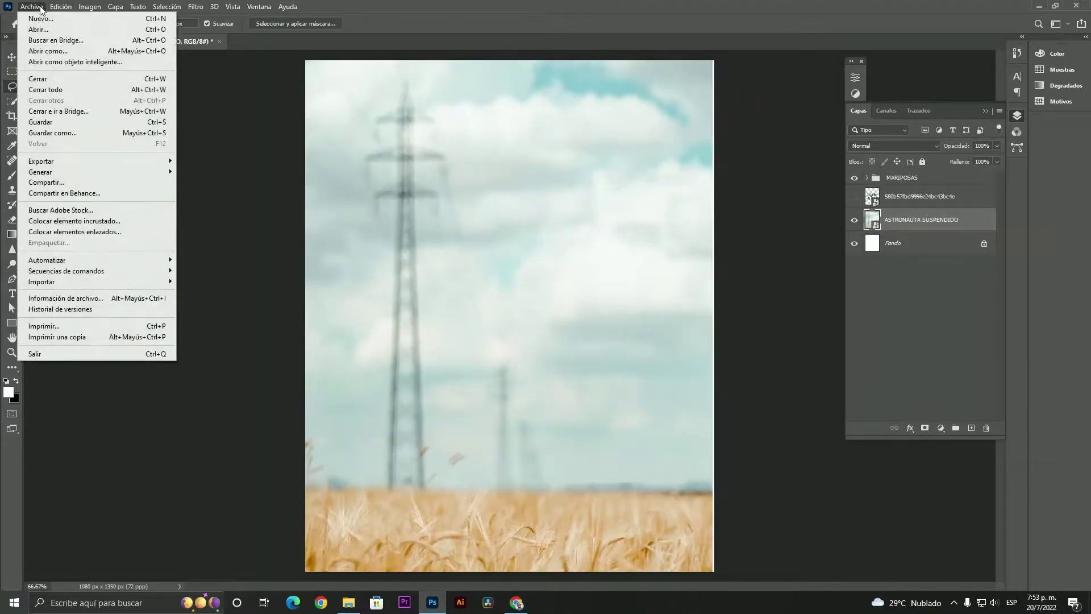
left_click(54, 218)
double_click(195, 94)
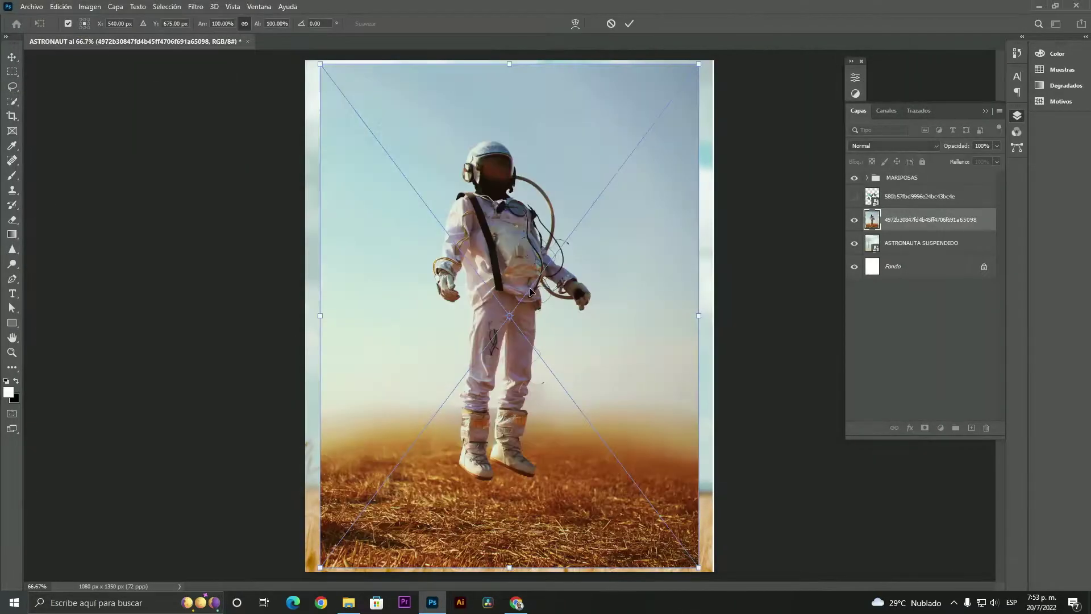
left_click_drag(668, 110, 660, 122)
key("Return")
- Select the astronaut in the placed photo with the automatic Subject selection
key("l")
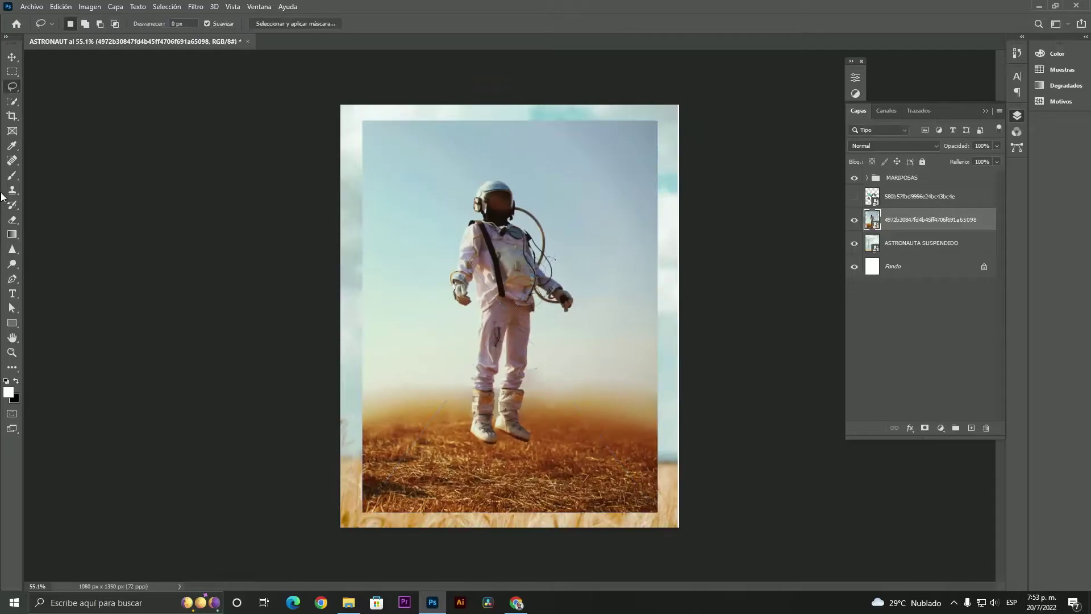
key("ctrl+plus")
left_click(166, 6)
left_click(188, 139)
- Add the missed sole edges of both boots to the astronaut selection with the Lasso tool
scroll(516, 253, "up", 15)
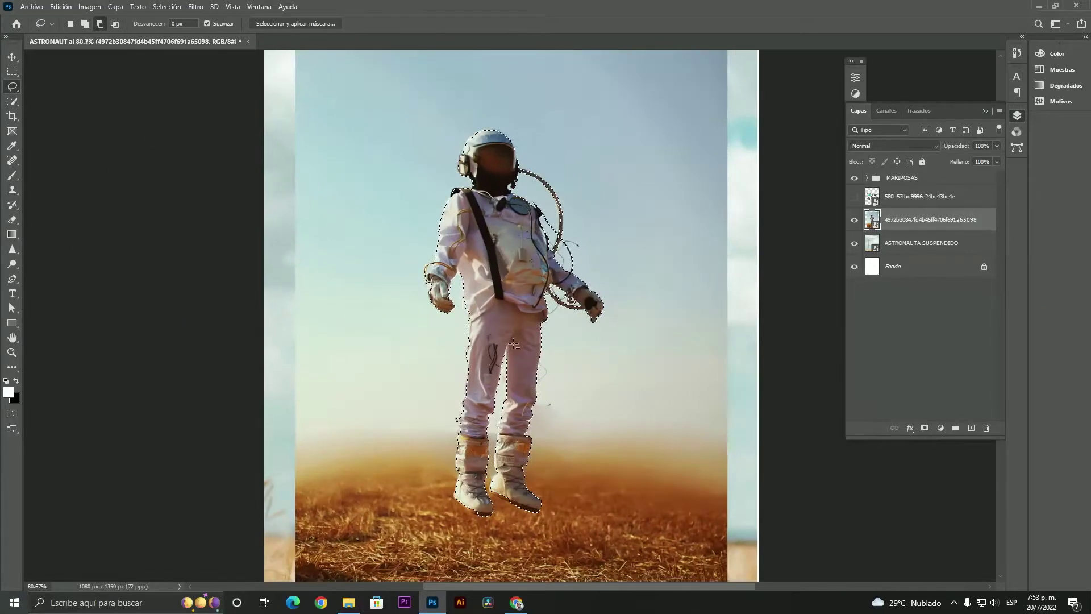
left_click_drag(511, 500, 492, 323)
scroll(491, 322, "up", 2)
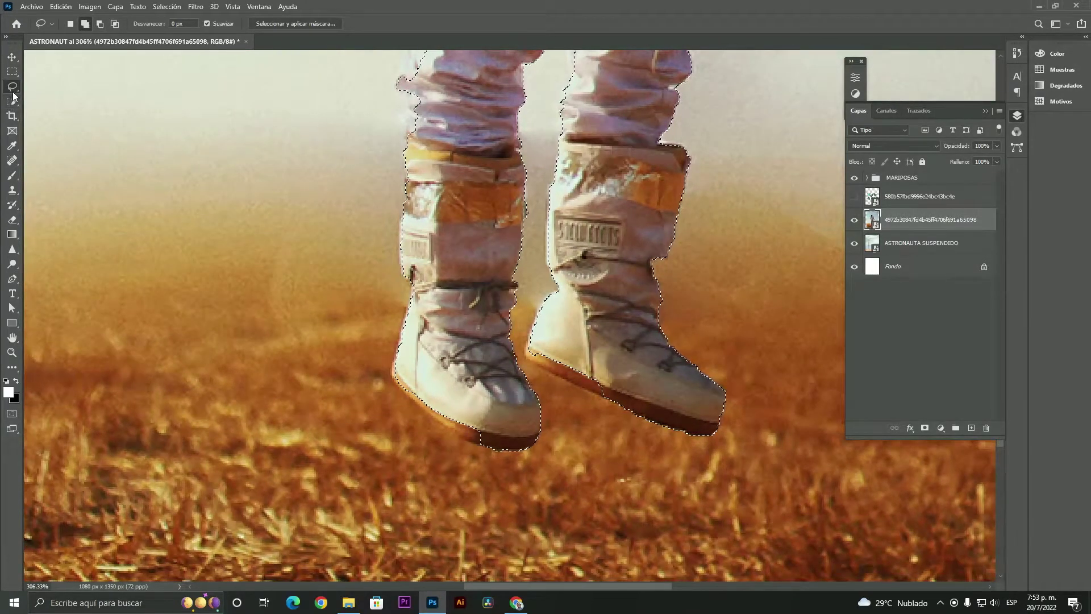
scroll(498, 473, "up", 2)
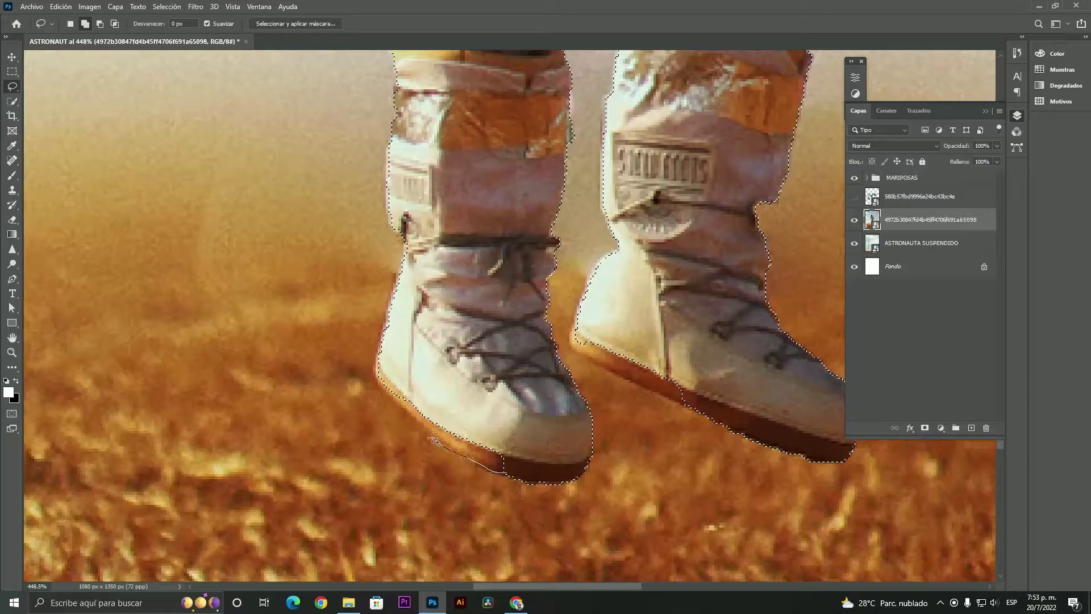
left_click_drag(385, 356, 420, 345)
mouse_move(707, 419)
left_mouse_down()
mouse_move(557, 447)
mouse_move(515, 421)
left_mouse_up()
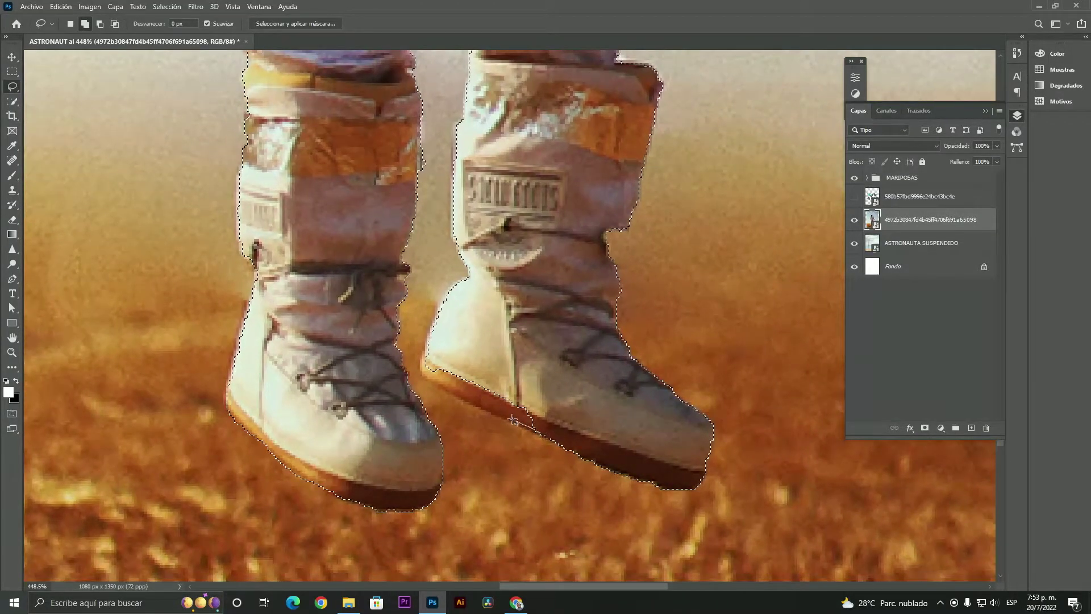
left_click_drag(444, 347, 561, 424)
- Add the missed trouser folds below the knee of the left-hand leg to the selection with the Lasso tool
mouse_move(614, 355)
left_mouse_down()
mouse_move(594, 479)
mouse_move(602, 506)
left_mouse_up()
left_click_drag(522, 255, 529, 445)
left_click_drag(333, 303, 377, 393)
left_click_drag(289, 427, 291, 414)
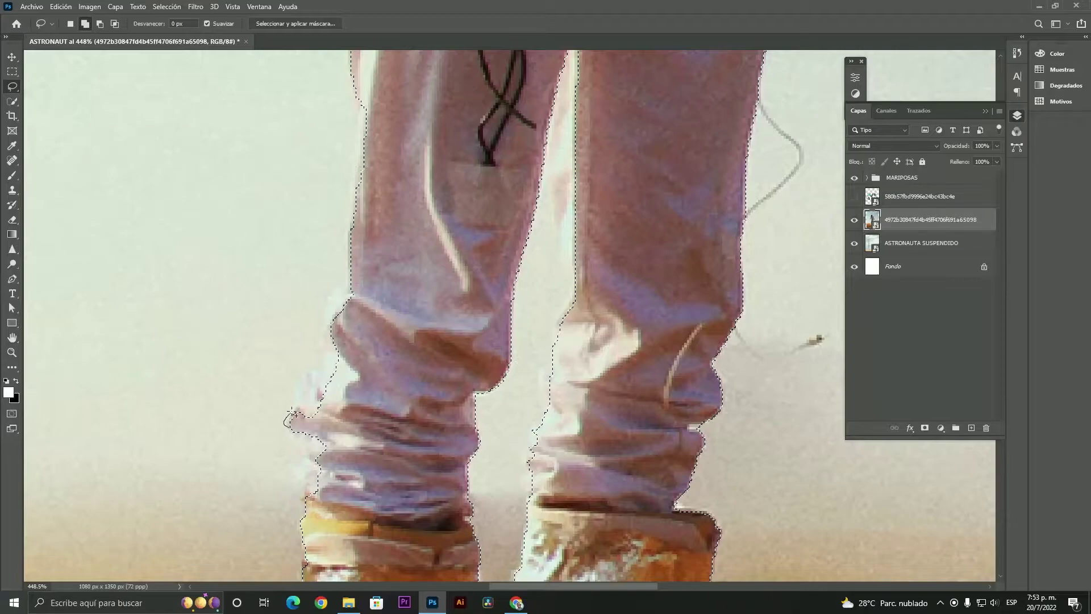
mouse_move(353, 237)
left_mouse_down()
mouse_move(374, 240)
mouse_move(355, 413)
left_mouse_up()
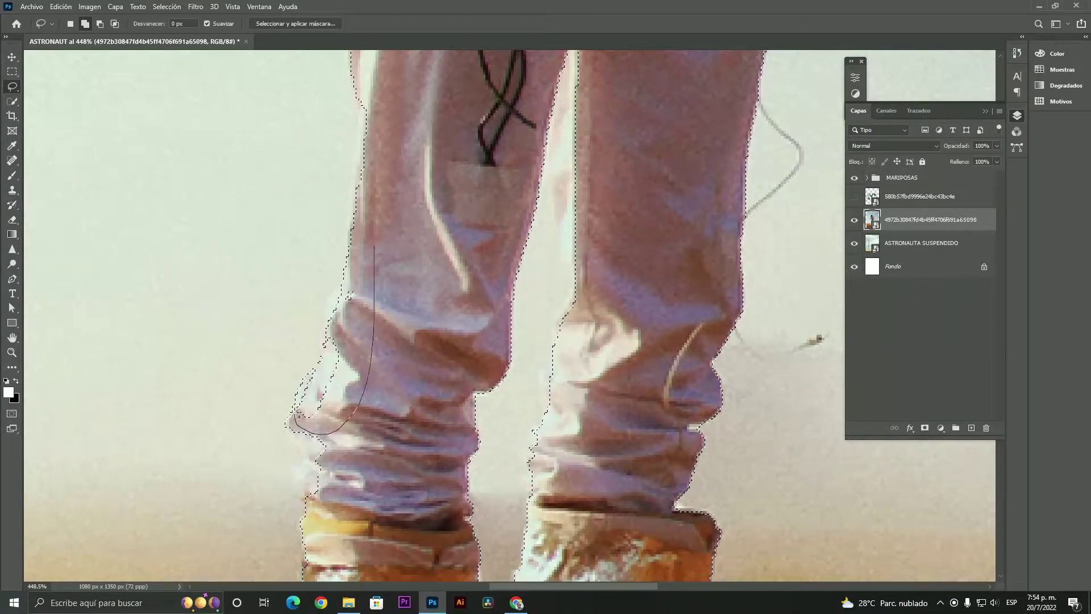
left_click_drag(360, 263, 361, 265)
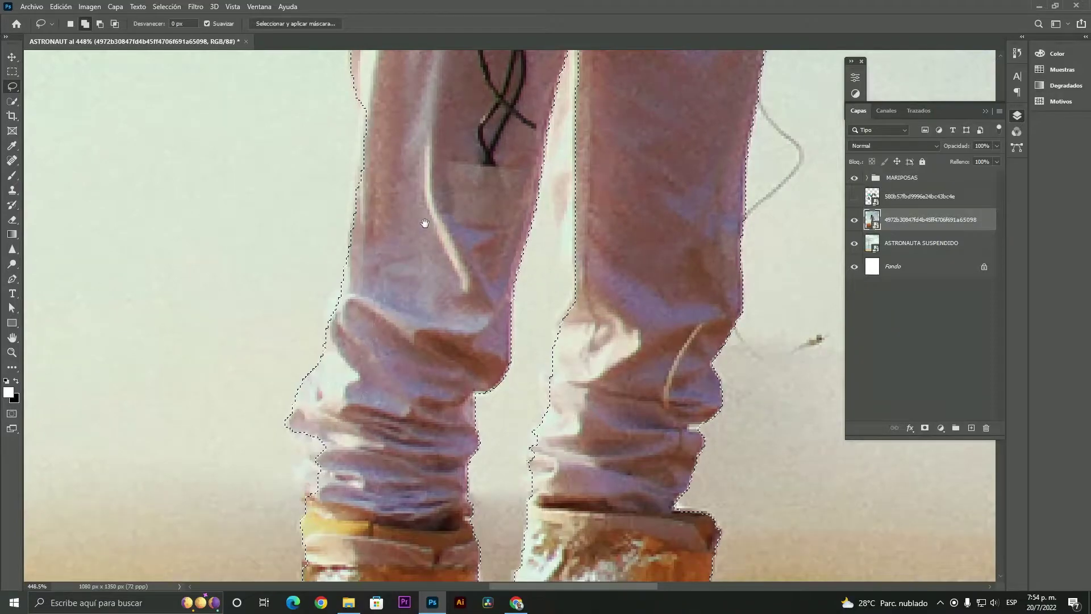
- Add the missed suit edge from the waist up to the armpit, beside the left-hand arm, to the selection
scroll(398, 256, "up", 5)
left_click_drag(363, 216, 414, 431)
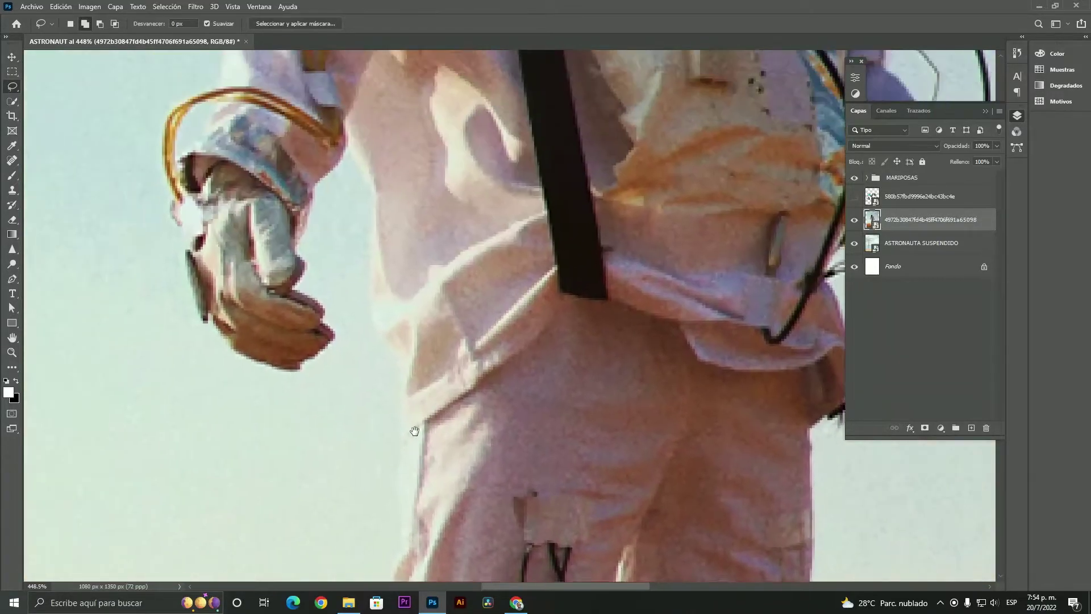
left_click_drag(394, 341, 376, 328)
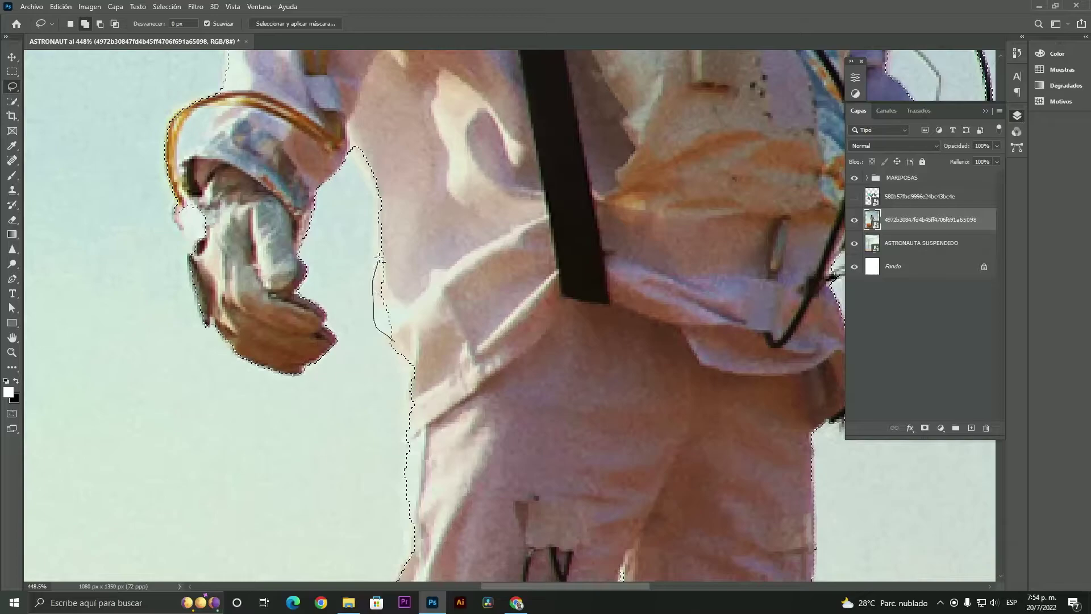
left_click_drag(426, 230, 427, 232)
scroll(415, 262, "up", 2)
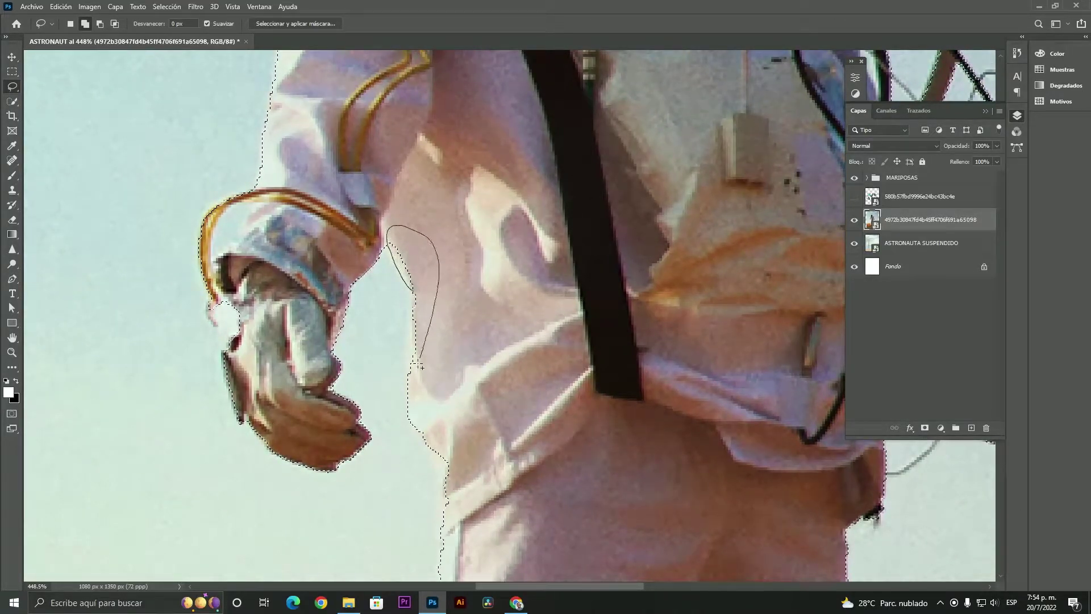
left_click_drag(414, 311, 413, 293)
- Add the missed light inner edge of the right-hand trouser leg, from crotch to knee, to the selection with the Lasso tool
left_click_drag(494, 253, 497, 333)
mouse_move(512, 277)
left_mouse_down()
mouse_move(381, 368)
mouse_move(554, 319)
left_mouse_up()
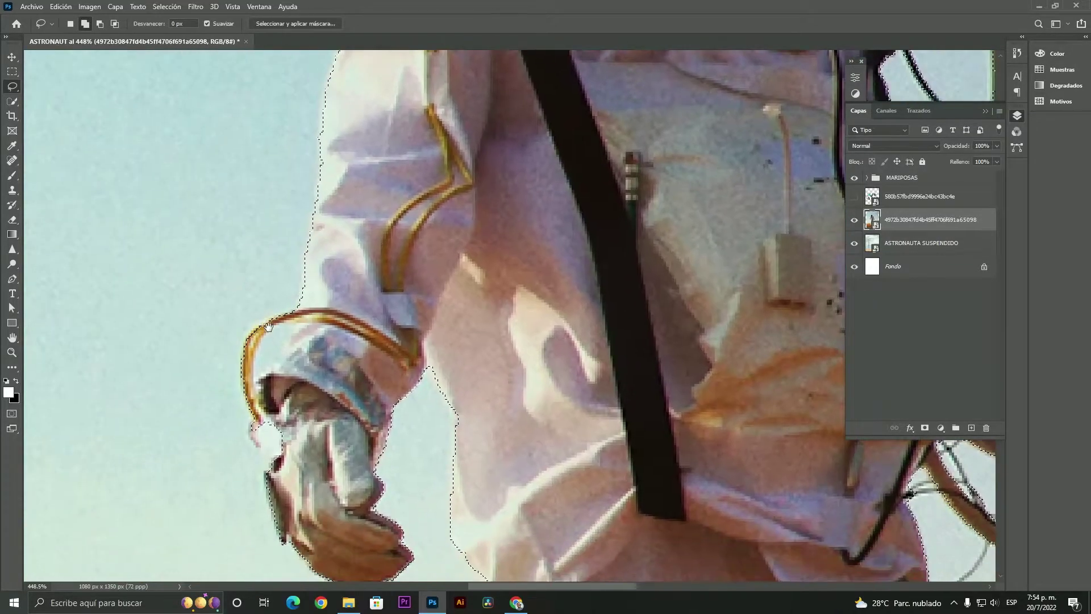
left_click_drag(693, 97, 551, 358)
left_click_drag(340, 256, 292, 362)
left_click_drag(568, 512, 327, 310)
left_click_drag(355, 428, 390, 260)
left_click_drag(396, 411, 466, 265)
left_click_drag(408, 463, 444, 243)
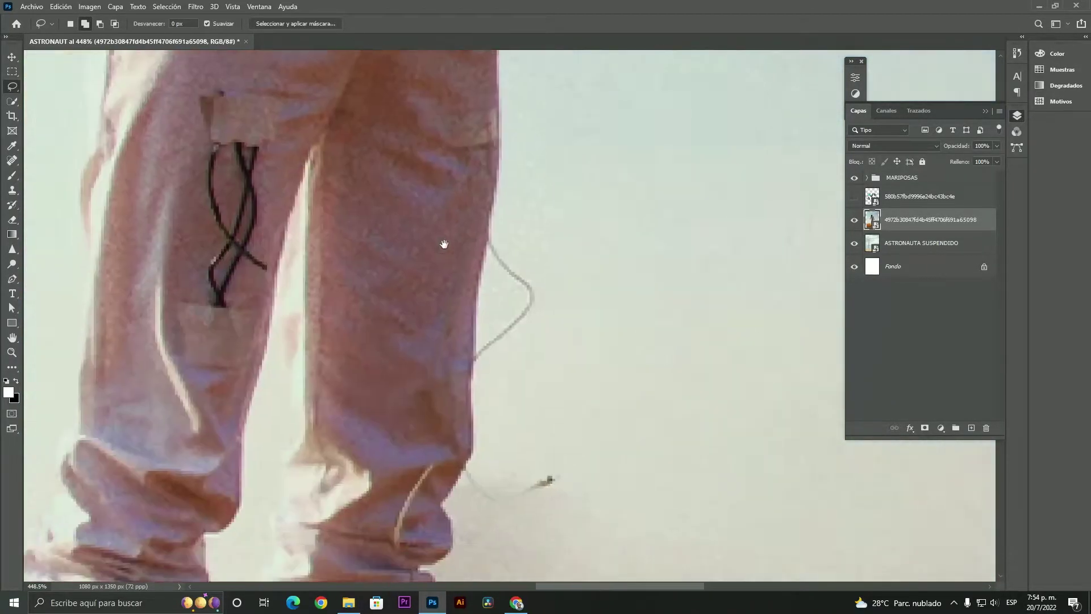
left_click_drag(405, 526, 443, 290)
left_click_drag(320, 260, 340, 383)
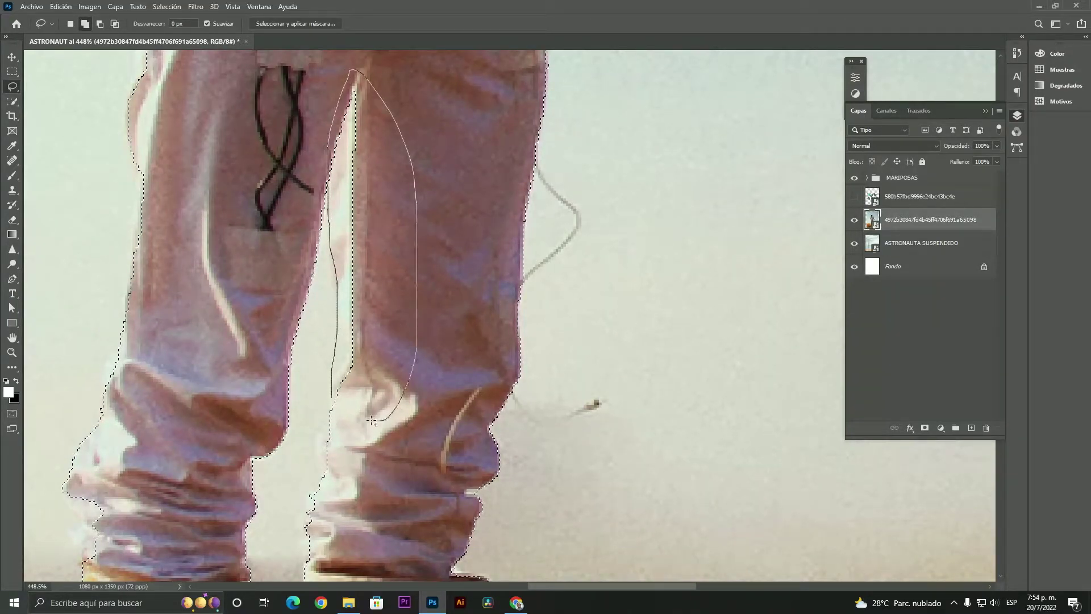
left_click_drag(393, 455, 444, 314)
- Add the missed trouser fold edge just below the knee of the right-hand leg to the astronaut selection
left_click_drag(392, 389, 403, 359)
mouse_move(389, 301)
left_mouse_down()
mouse_move(398, 57)
mouse_move(389, 300)
left_mouse_up()
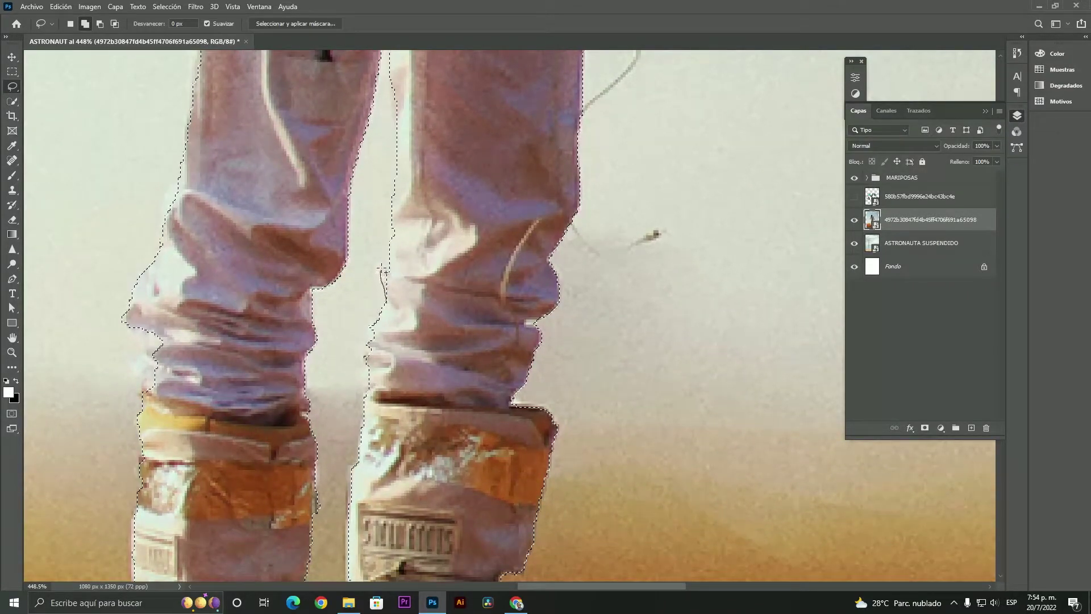
left_click_drag(426, 192, 416, 294)
left_click_drag(474, 400, 497, 320)
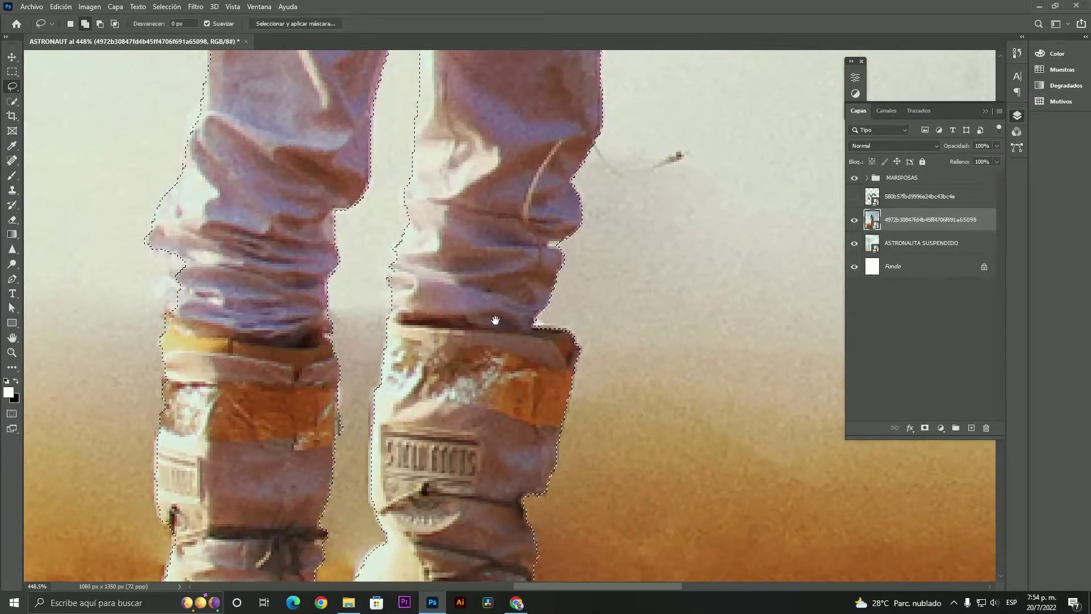
scroll(529, 333, "down", 1)
scroll(529, 335, "down", 4)
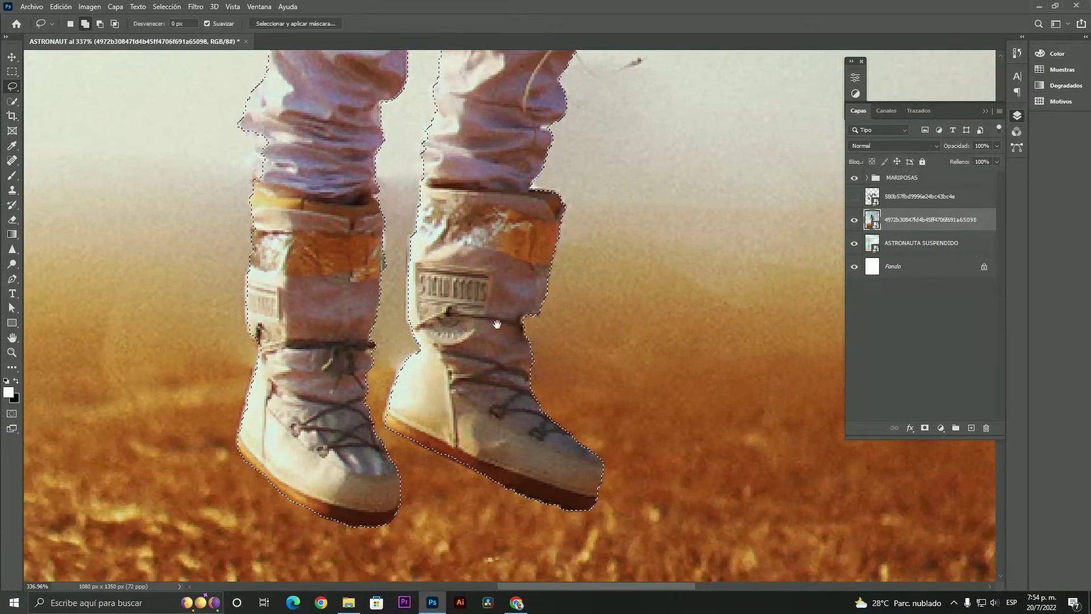
scroll(406, 394, "down", 4)
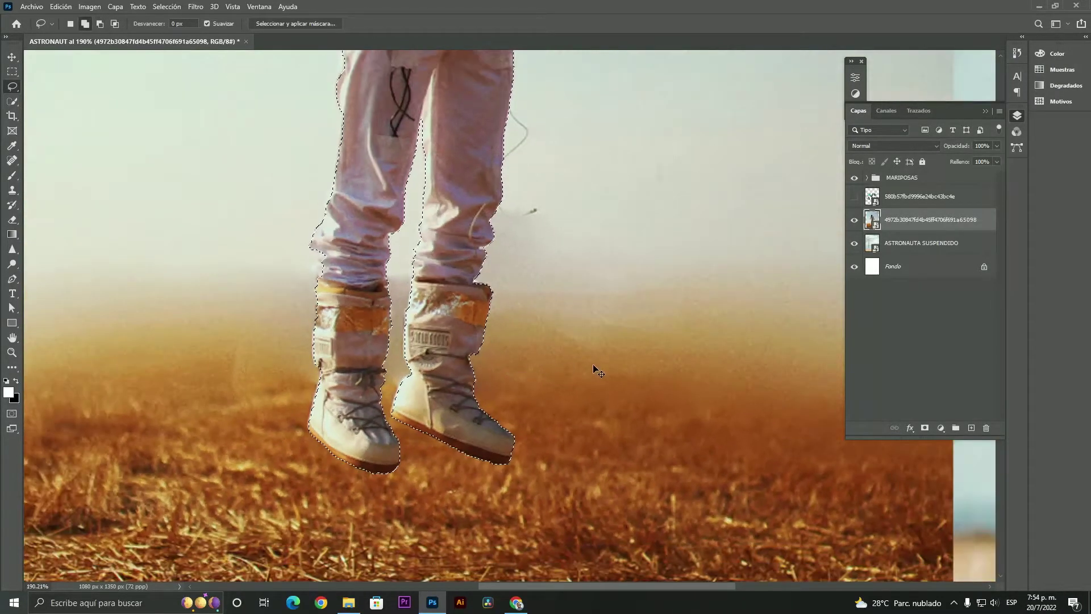
- Copy the selected astronaut to a new layer and hide the original placed photo
key("ctrl+j")
left_click(875, 249)
left_click(853, 246)
- Bridge the gap in the thin black cable above the right-hand arm on the Capa 6 layer with the Clone Stamp
scroll(613, 250, "down", 8)
left_click_drag(614, 250, 499, 409)
scroll(441, 255, "up", 5)
scroll(447, 257, "down", 1)
scroll(481, 239, "up", 5)
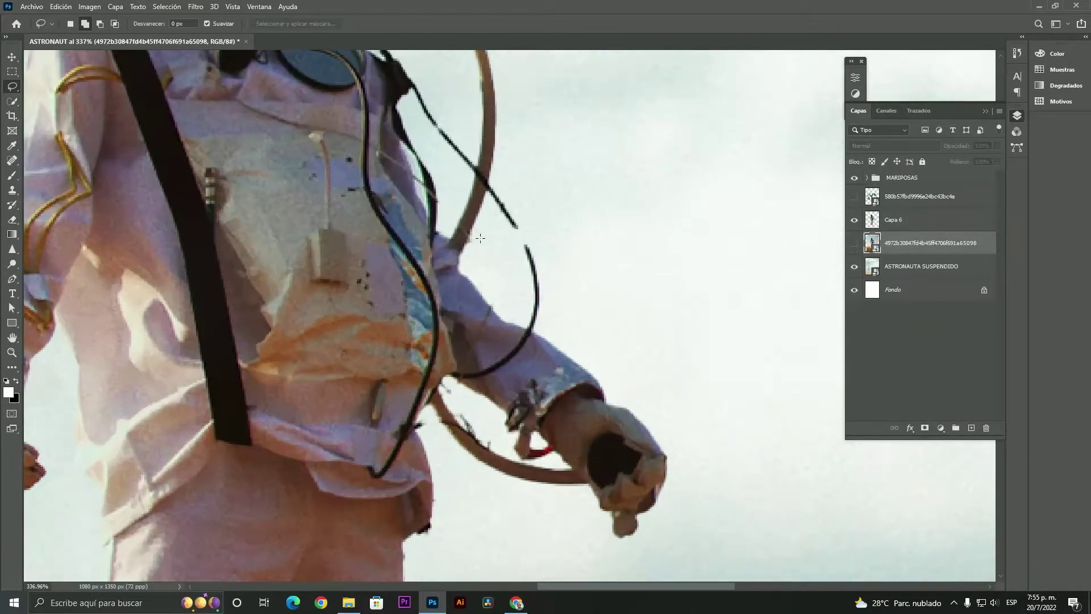
left_click(12, 190)
right_click(525, 249, "alt")
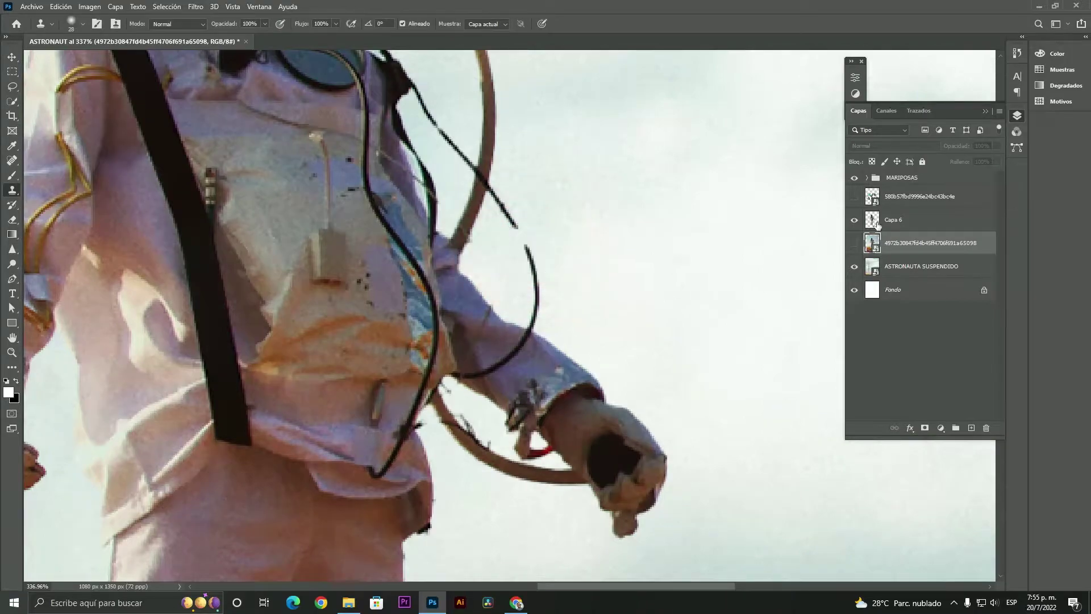
key("alt+]")
right_click(548, 225, "alt")
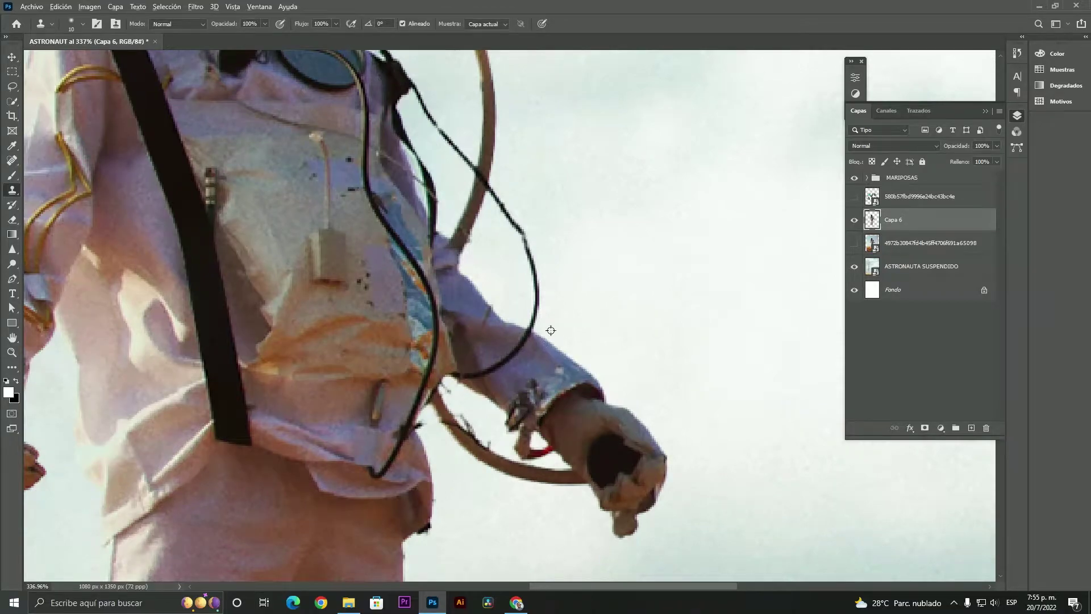
scroll(546, 339, "down", 4)
scroll(580, 321, "up", 6)
right_click(556, 273, "alt")
left_click(552, 264)
- Delete the hidden original astronaut photo layer beneath the Capa 6 cutout
scroll(562, 287, "down", 8)
scroll(468, 266, "up", 3)
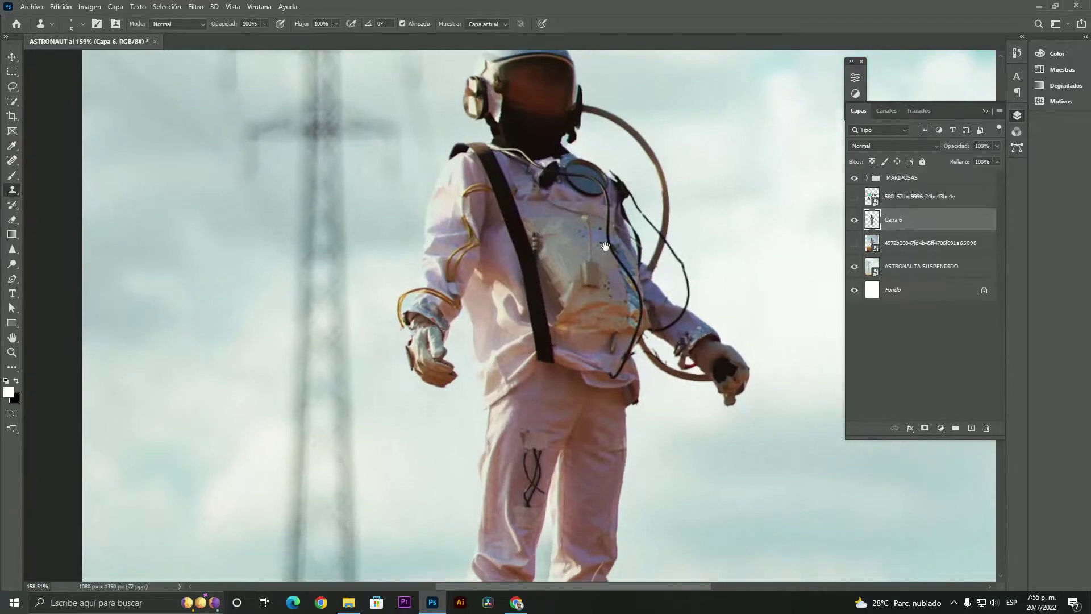
scroll(467, 266, "down", 2)
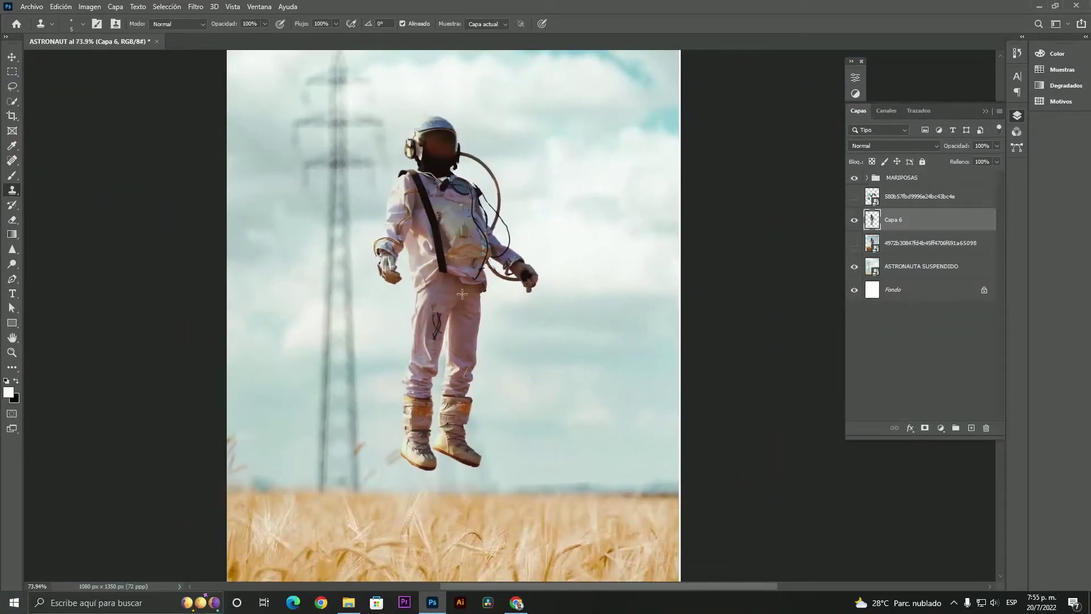
scroll(455, 296, "up", 1)
scroll(444, 320, "down", 1)
left_click_drag(533, 330, 521, 289)
scroll(470, 312, "down", 1)
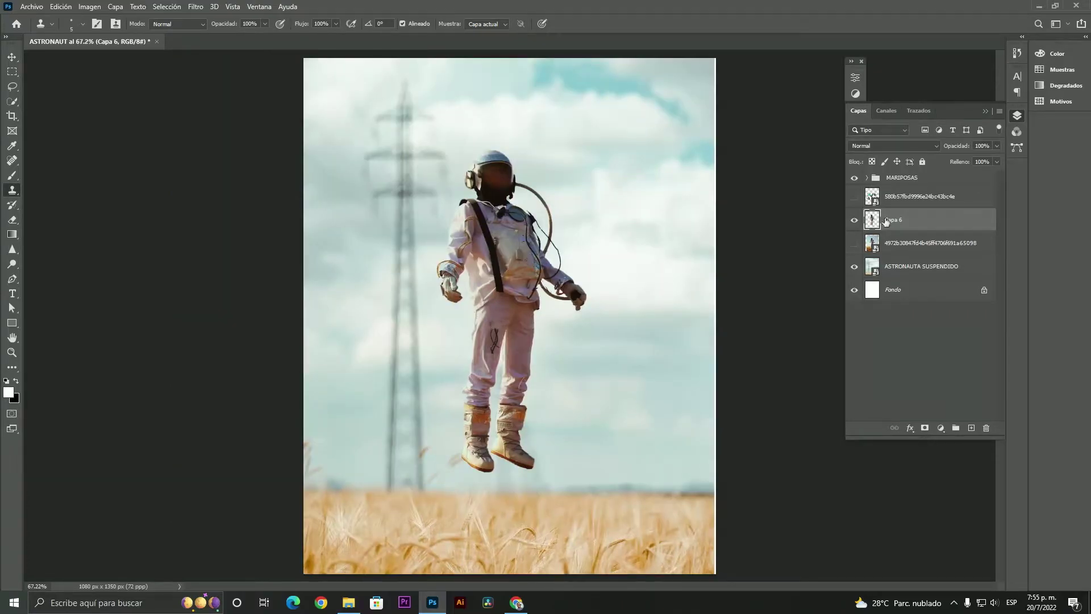
left_click(875, 244)
key("Delete")
scroll(545, 227, "up", 1)
left_click(89, 6)
mouse_move(103, 38)
left_click(255, 46)
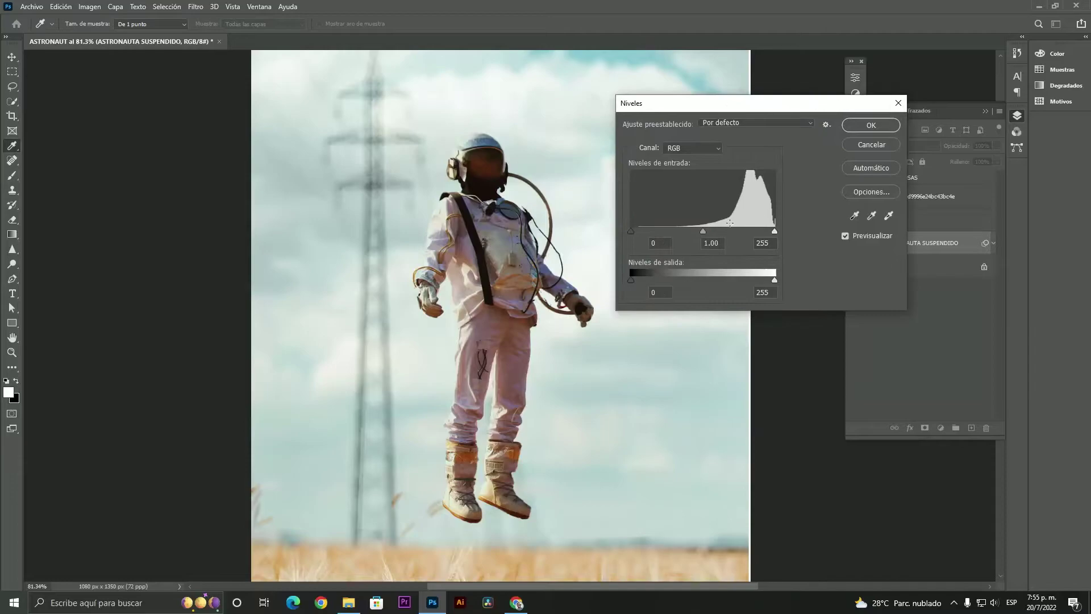
left_click_drag(701, 232, 697, 230)
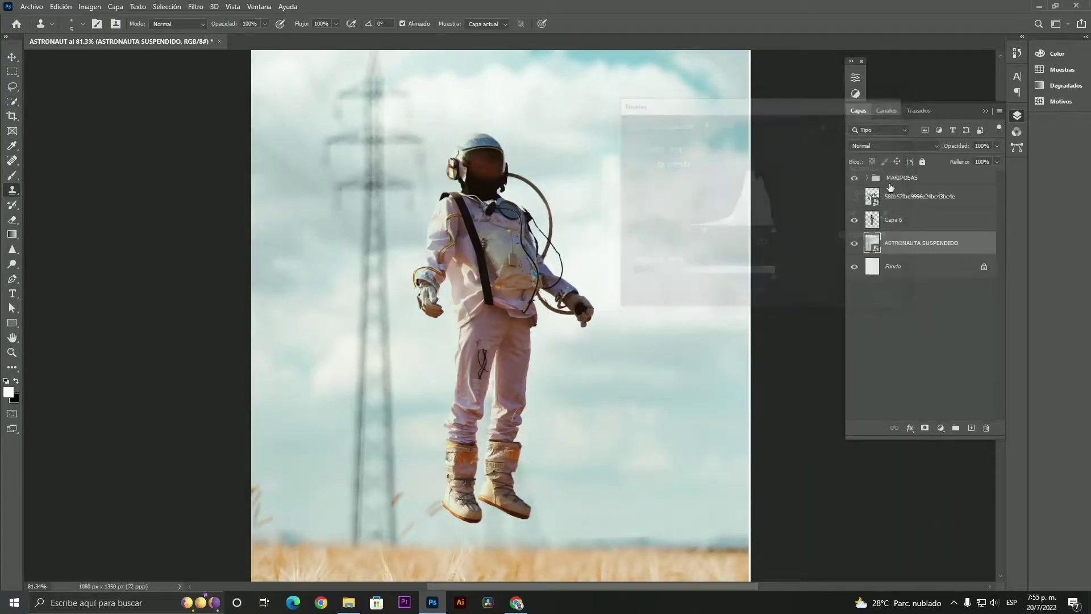
- Brighten the astronaut cutout on Capa 6 with a Levels adjustment, setting the midtone input to 1.26
left_click(904, 220)
left_click(167, 6)
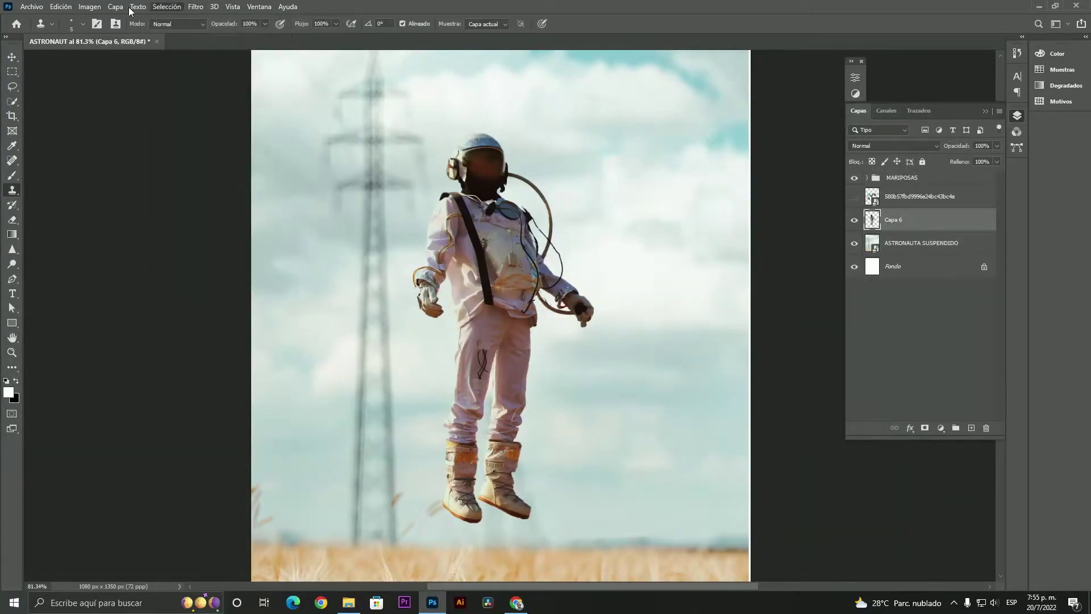
mouse_move(90, 6)
mouse_move(100, 36)
left_click(255, 46)
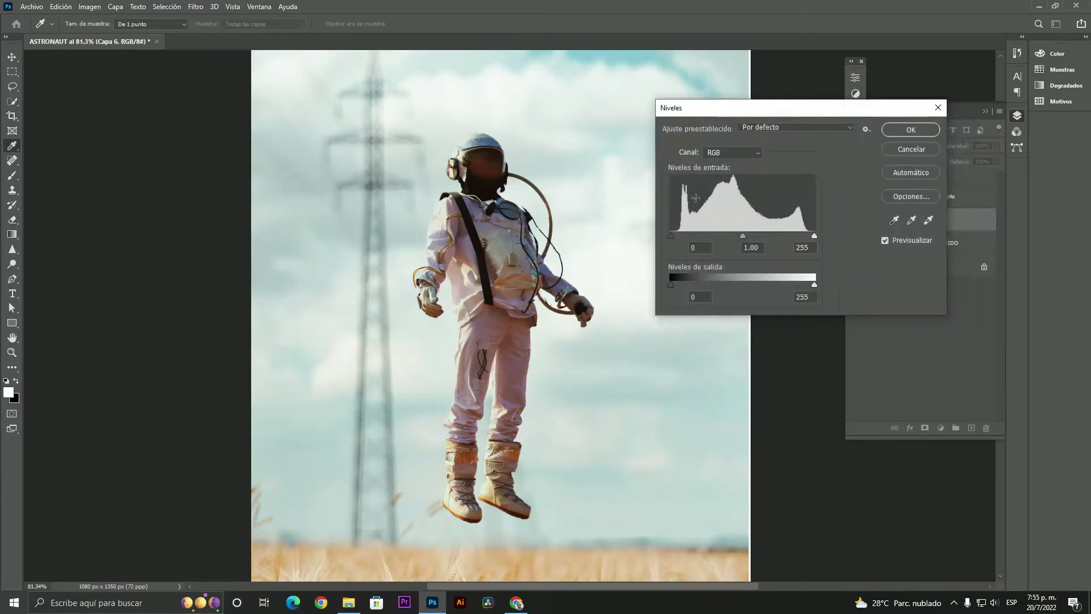
left_click_drag(742, 236, 737, 235)
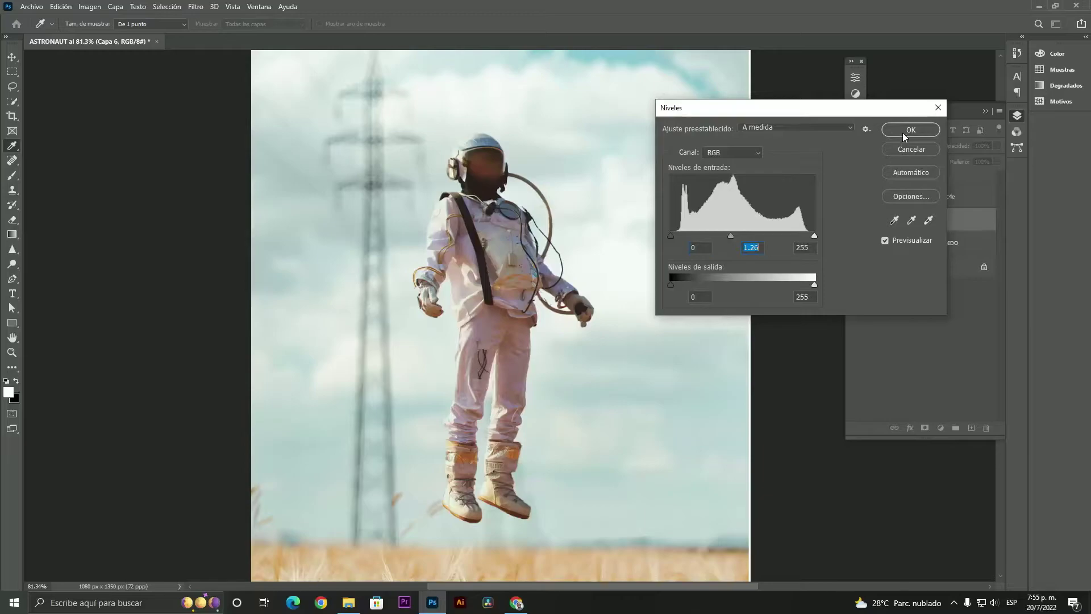
left_click(909, 130)
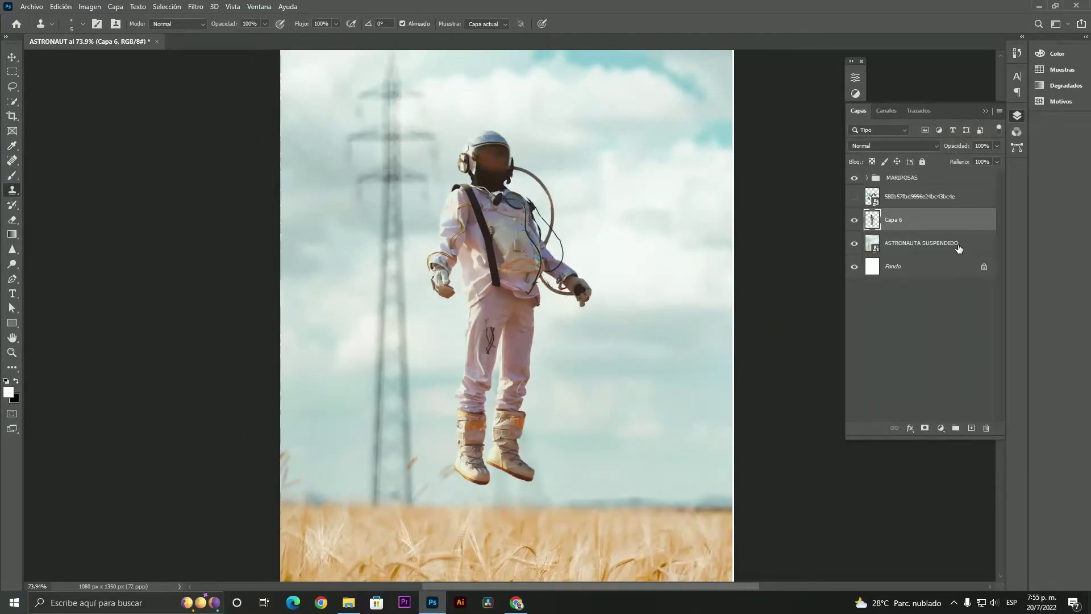
- Adjust the saturation of the ASTRONAUTA SUSPENDIDO background layer with Hue/Saturation
left_click(921, 242)
left_click(89, 6)
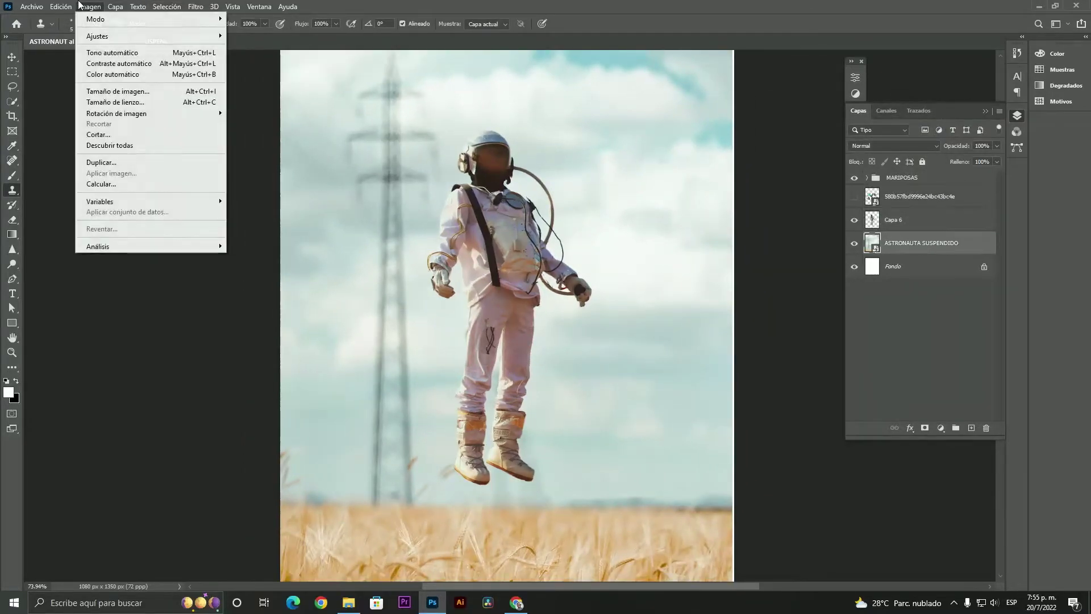
mouse_move(99, 36)
left_click(305, 100)
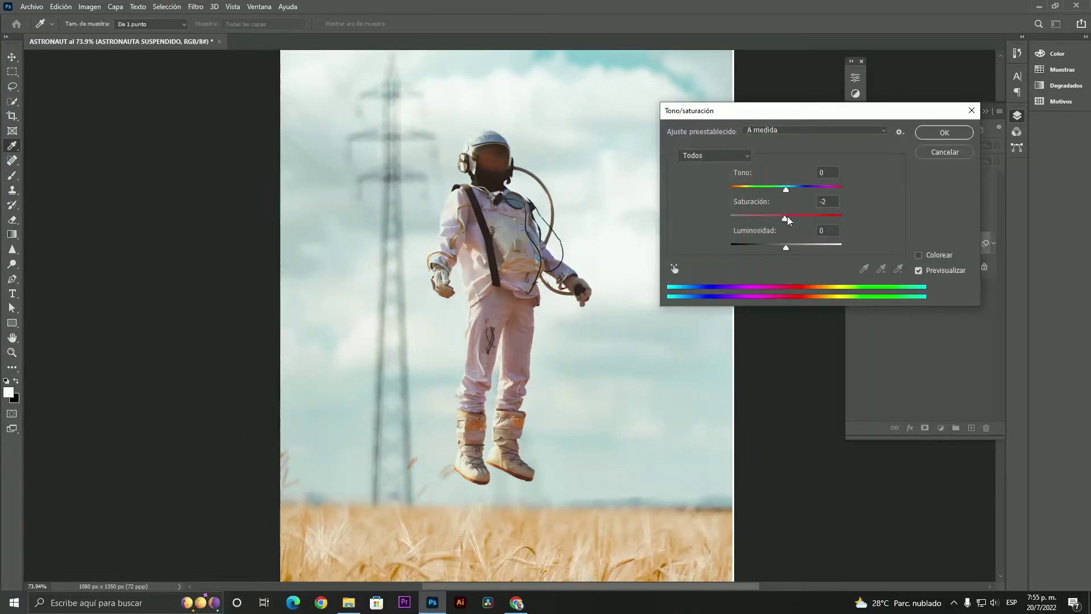
left_click(943, 132)
- Apply Color Balance to the ASTRONAUTA SUSPENDIDO layer, shifting the highlights toward yellow with a yellow-blue value of -8
left_click(90, 6)
mouse_move(99, 35)
left_click(301, 90)
left_click_drag(534, 141, 823, 136)
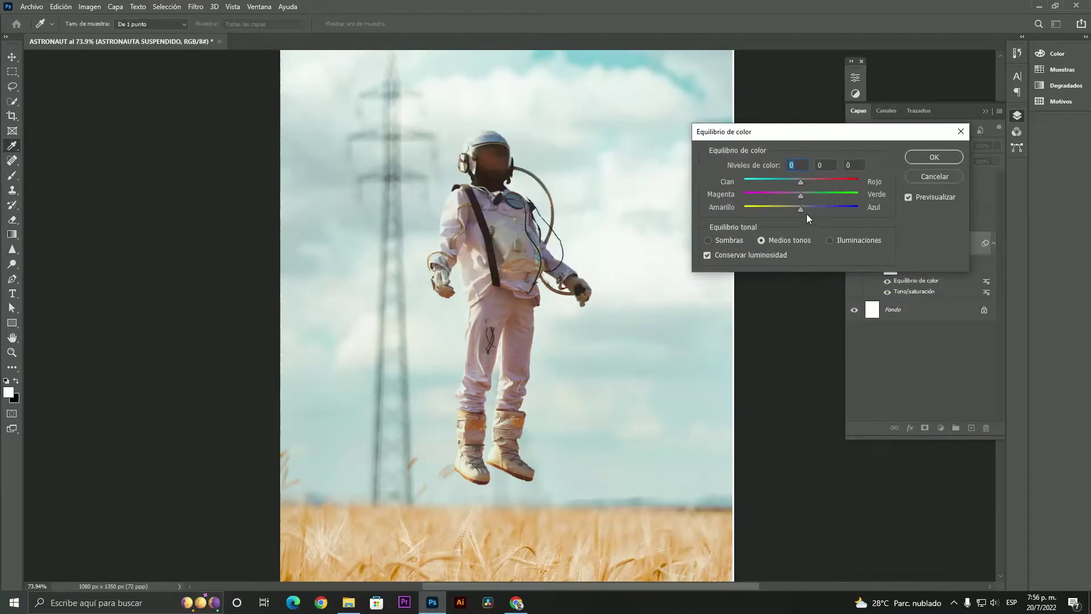
left_click(829, 239)
left_click_drag(801, 207, 797, 207)
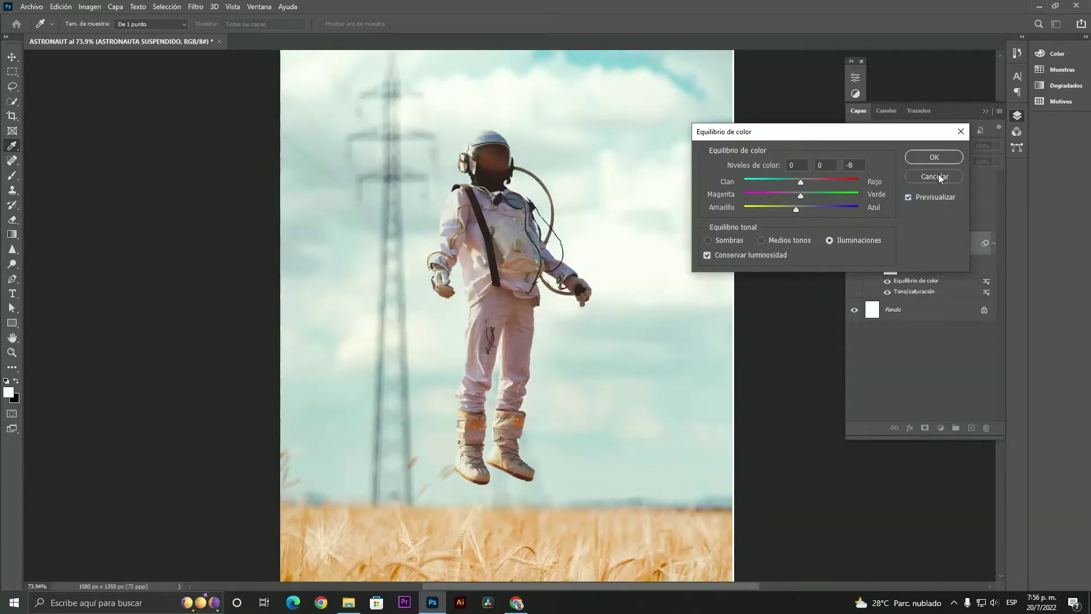
left_click(933, 156)
- Expand the MARIPOSAS group and show only the Capa 5 butterfly from it
key("s")
scroll(580, 278, "up", 2)
scroll(581, 279, "down", 3)
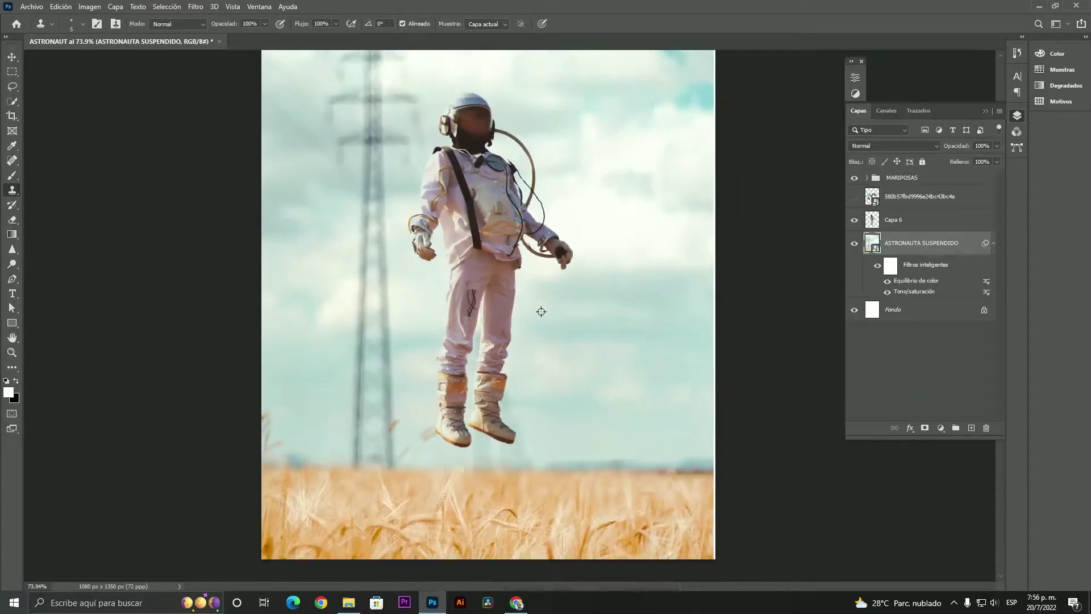
left_click(865, 196)
left_click(864, 180)
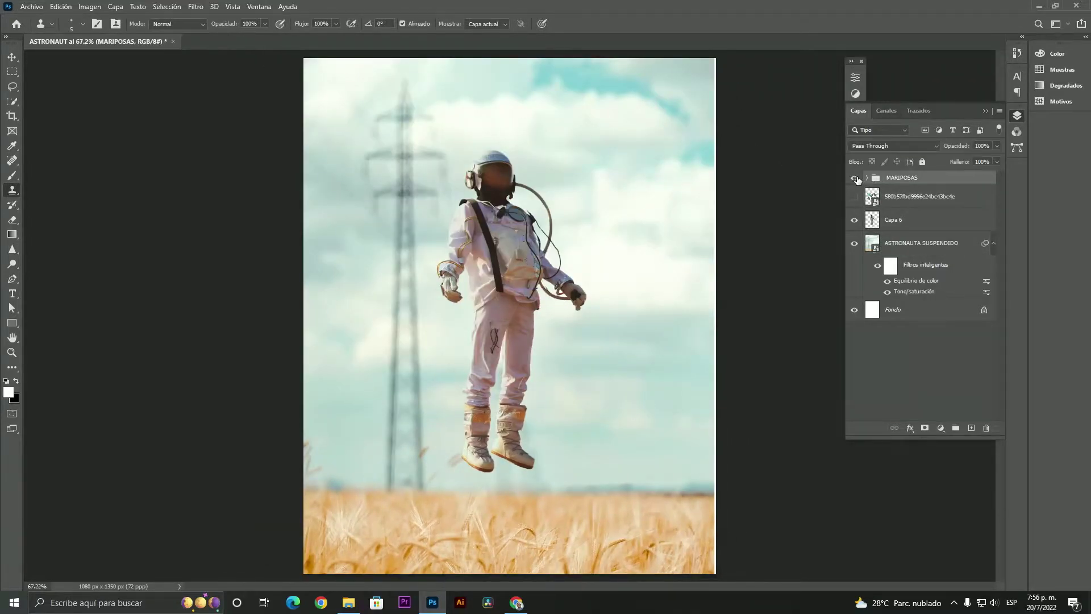
left_click(871, 195)
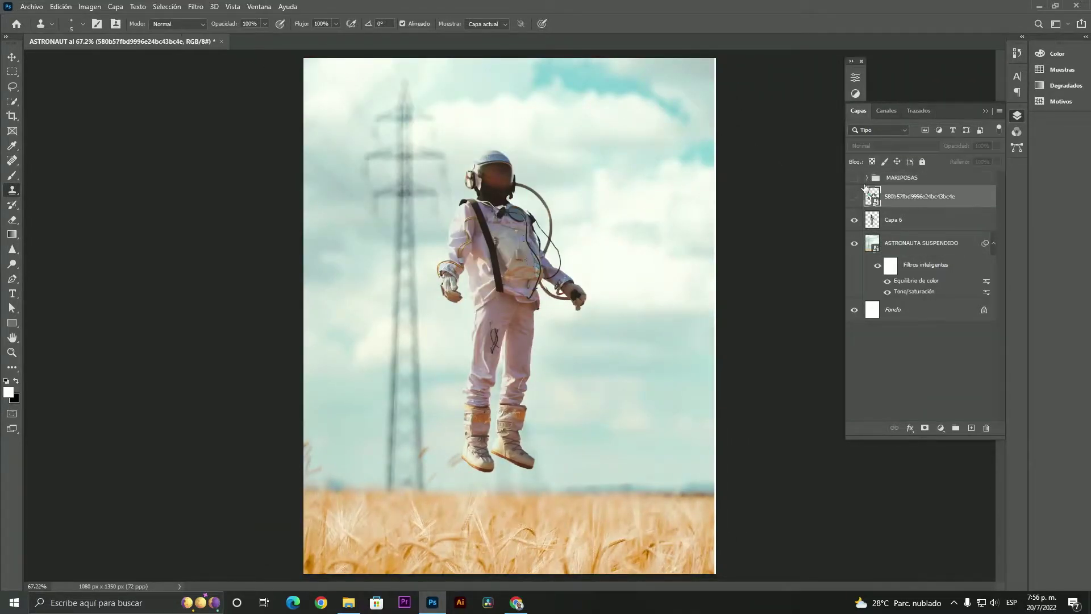
left_click(867, 178)
left_click(861, 290)
left_click(854, 290)
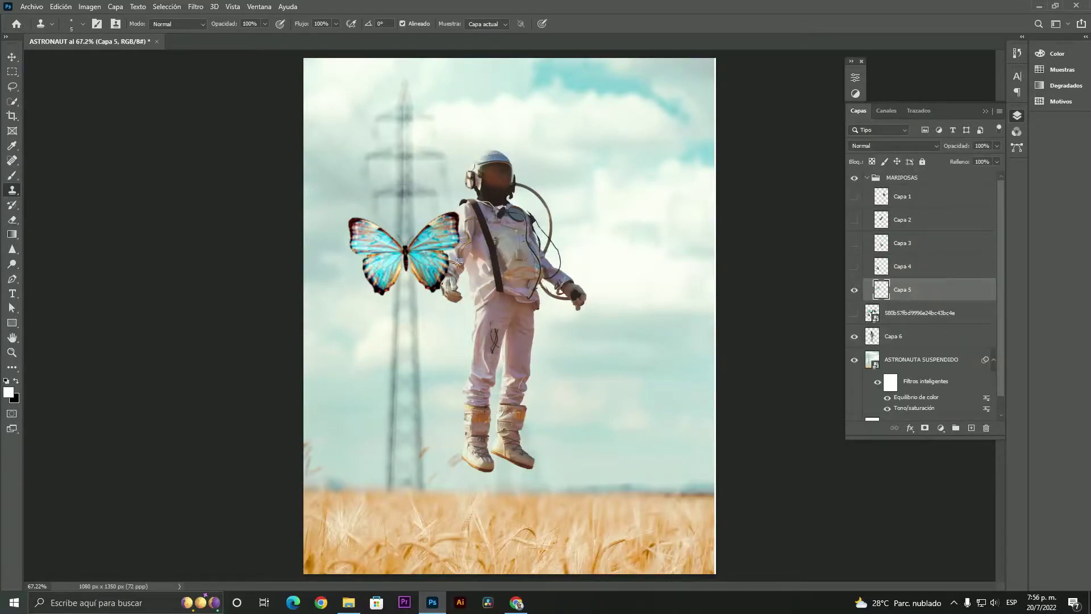
- Enlarge the Capa 5 butterfly to about 212%, rotate it about -63° and place it partly beyond the image's right-hand edge
key("ctrl+t")
left_click_drag(425, 246, 651, 248)
left_click_drag(706, 206, 680, 178)
left_click_drag(643, 230, 694, 275)
left_click_drag(719, 232, 699, 223)
left_click_drag(694, 328, 685, 386)
left_click_drag(687, 286, 728, 222)
left_click_drag(694, 236, 719, 241)
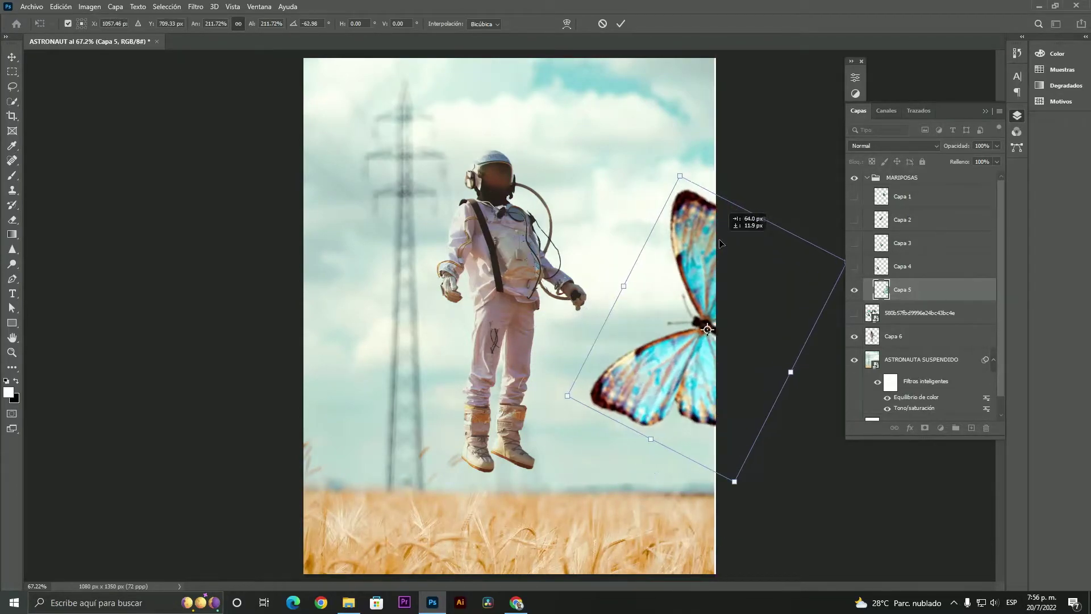
key("Return")
- Convert the Capa 5 butterfly layer to a smart object
scroll(691, 275, "up", 4)
left_click(196, 8)
mouse_move(230, 151)
right_click(905, 294)
left_click(952, 272)
- Apply a light Field Blur of less than 15 px to the Capa 5 butterfly
left_click(197, 7)
mouse_move(234, 152)
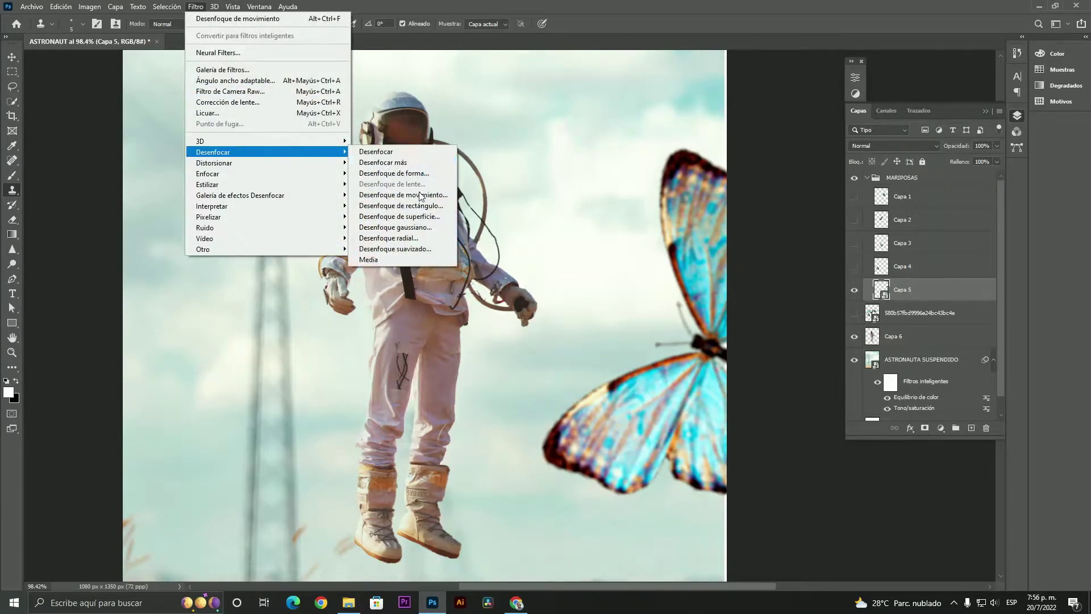
mouse_move(275, 195)
left_click(395, 195)
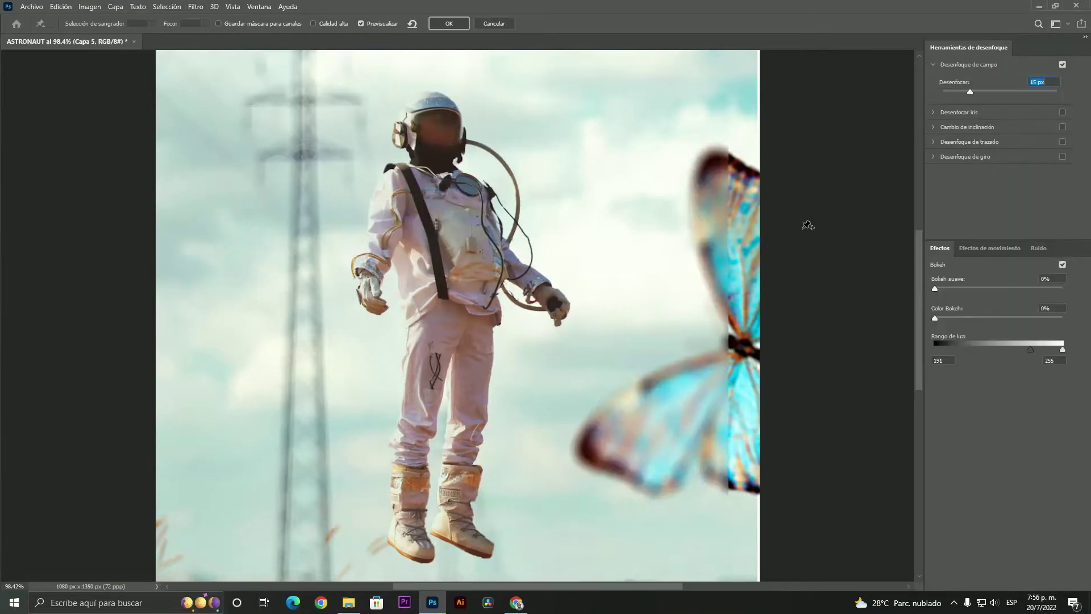
left_click(959, 91)
left_click_drag(959, 90, 960, 91)
key("Return")
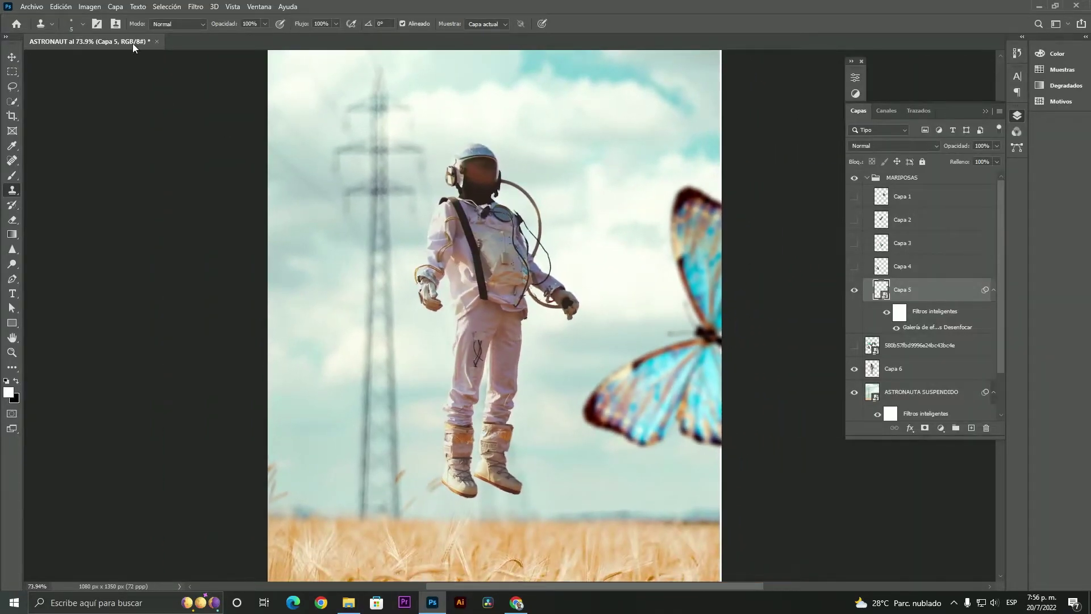
- Apply a Radial Blur with the Spin method and Good quality to the Capa 5 butterfly
left_click(115, 6)
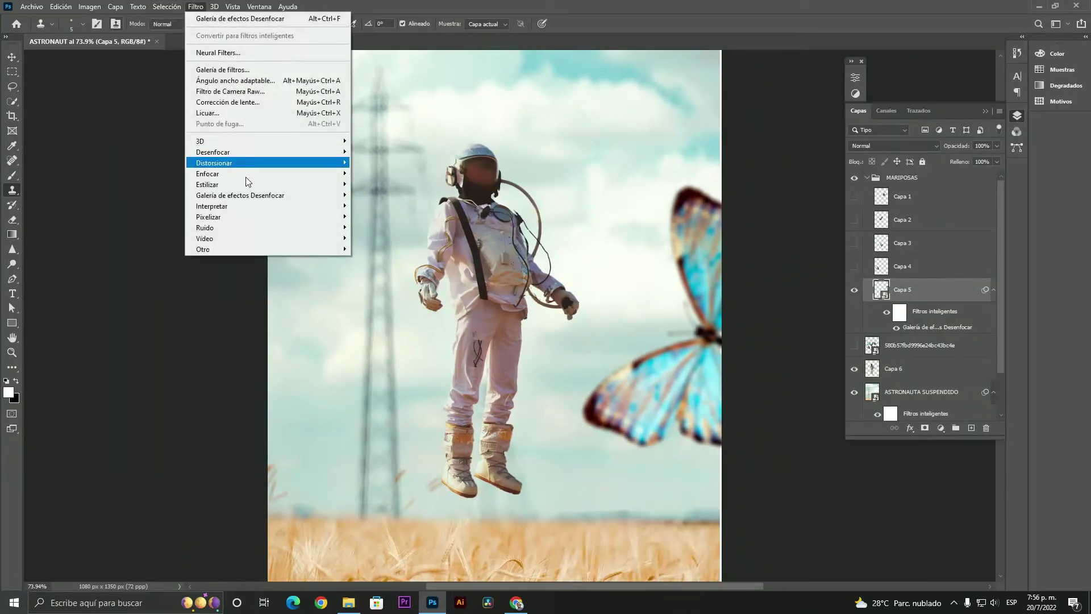
mouse_move(255, 152)
left_click(388, 237)
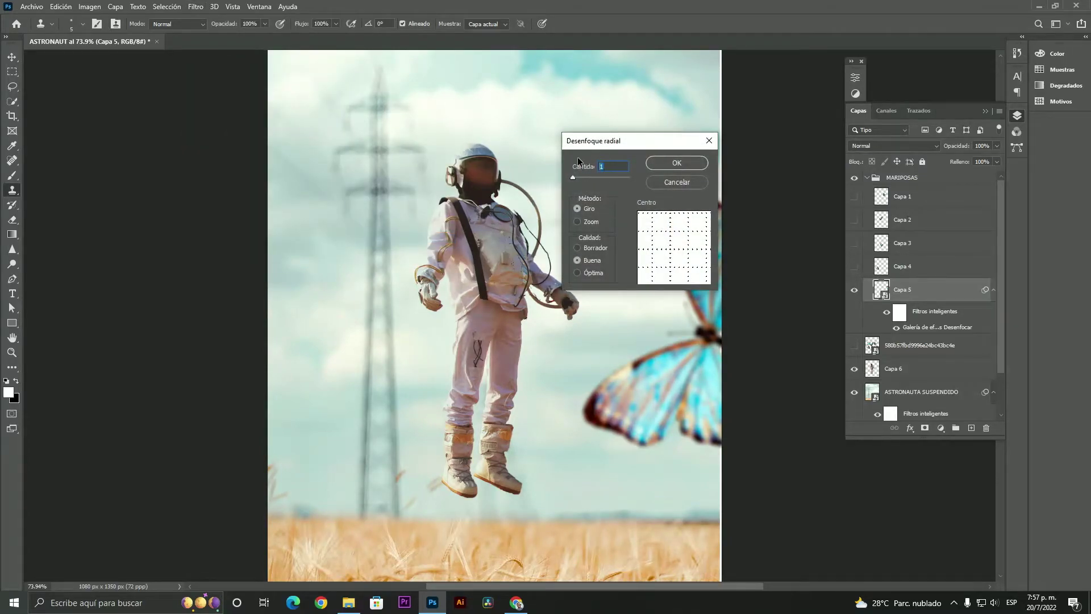
key("Return")
- Apply a second Radial Blur of amount 2 with the Spin method and Good quality to the Capa 5 butterfly
key("ctrl+alt+shift+f")
left_click(296, 5)
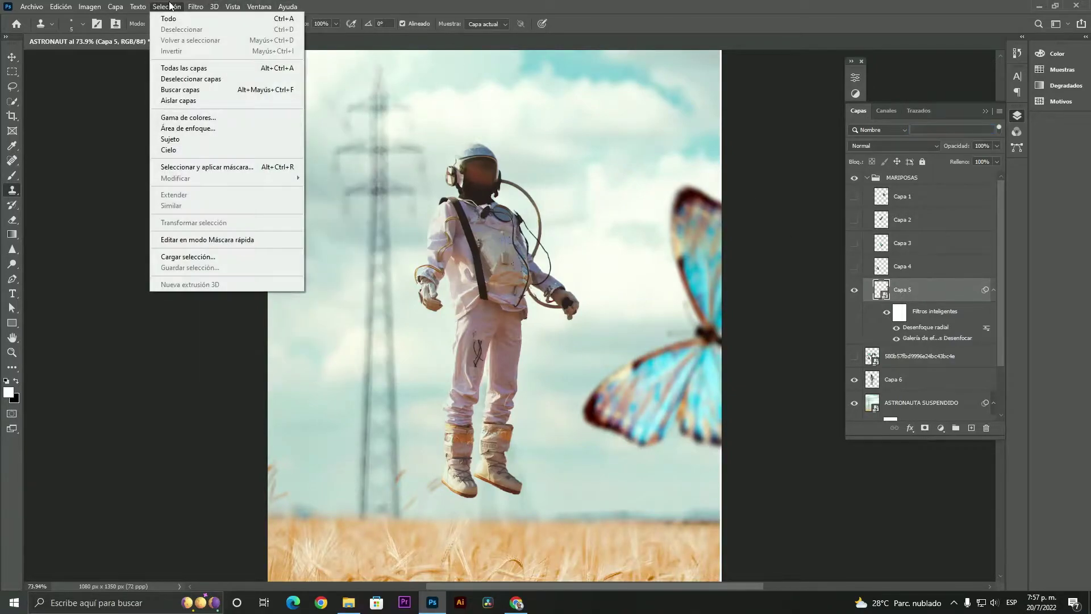
left_click(199, 20)
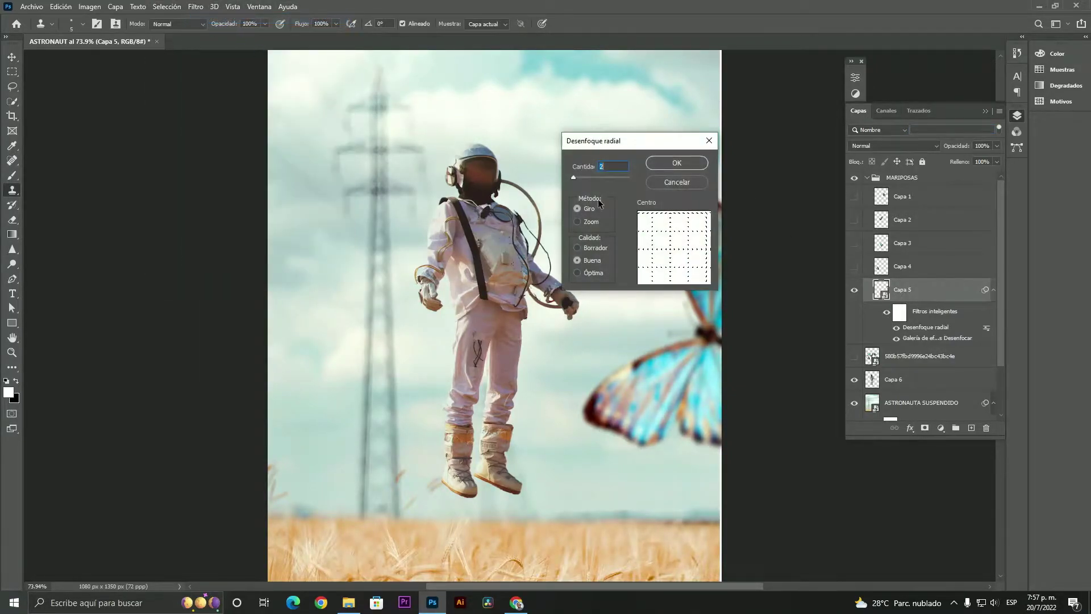
left_click(676, 163)
scroll(681, 328, "up", 1)
- Apply a Motion Blur with an angle of -22° and a distance of 21 pixels to the Capa 5 butterfly
left_click(196, 6)
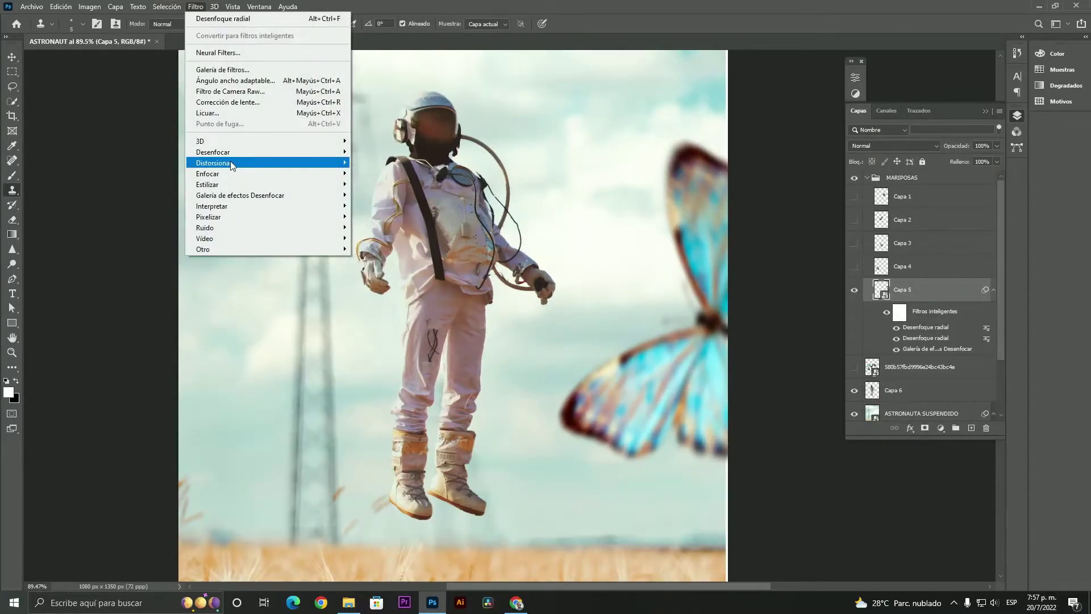
mouse_move(231, 157)
left_click(409, 205)
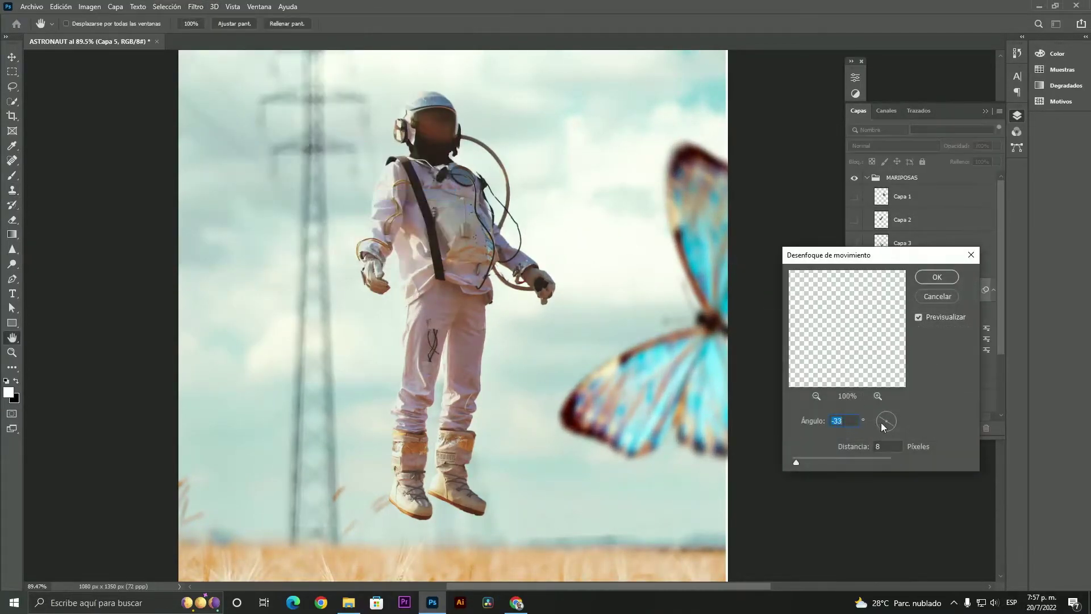
left_click_drag(897, 427, 899, 426)
left_click_drag(796, 461, 803, 462)
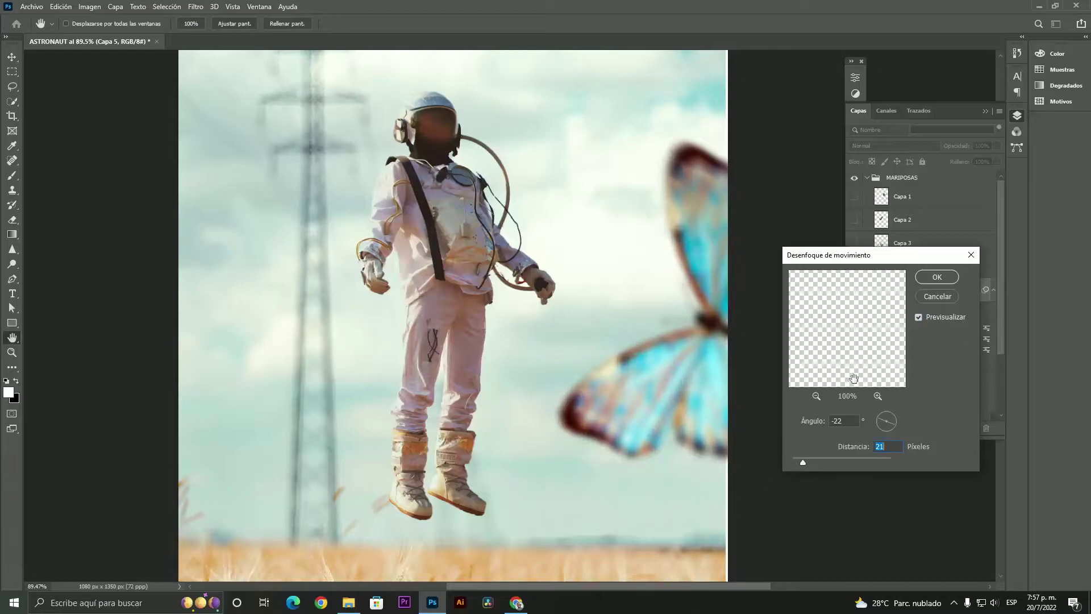
left_click(935, 277)
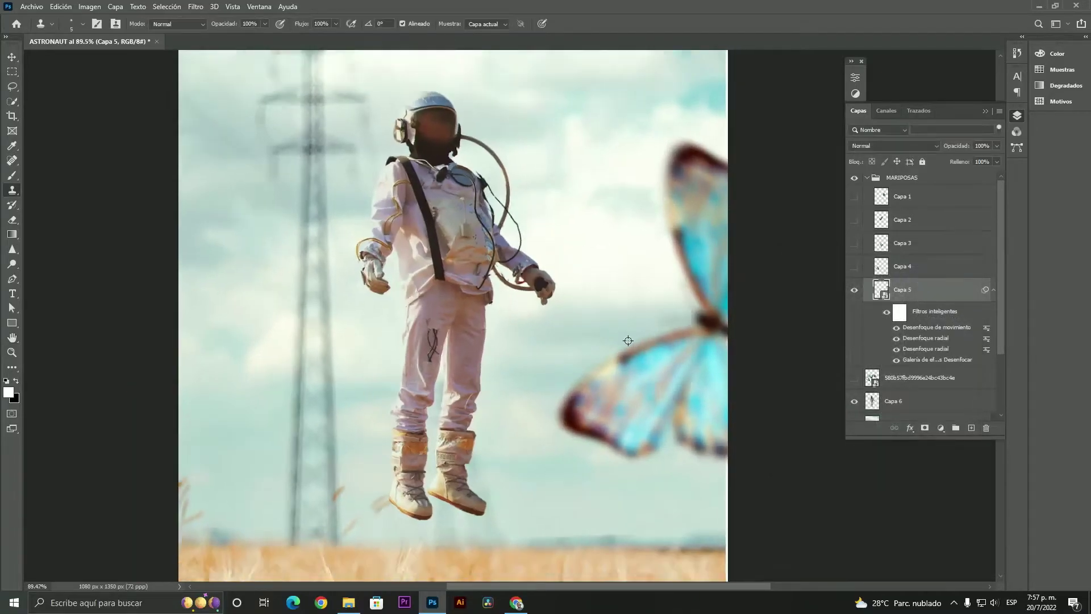
- Reduce the Capa 5 butterfly's saturation to -29 with a Hue/Saturation adjustment
key("ctrl+0")
left_click(89, 7)
mouse_move(97, 35)
left_click(261, 96)
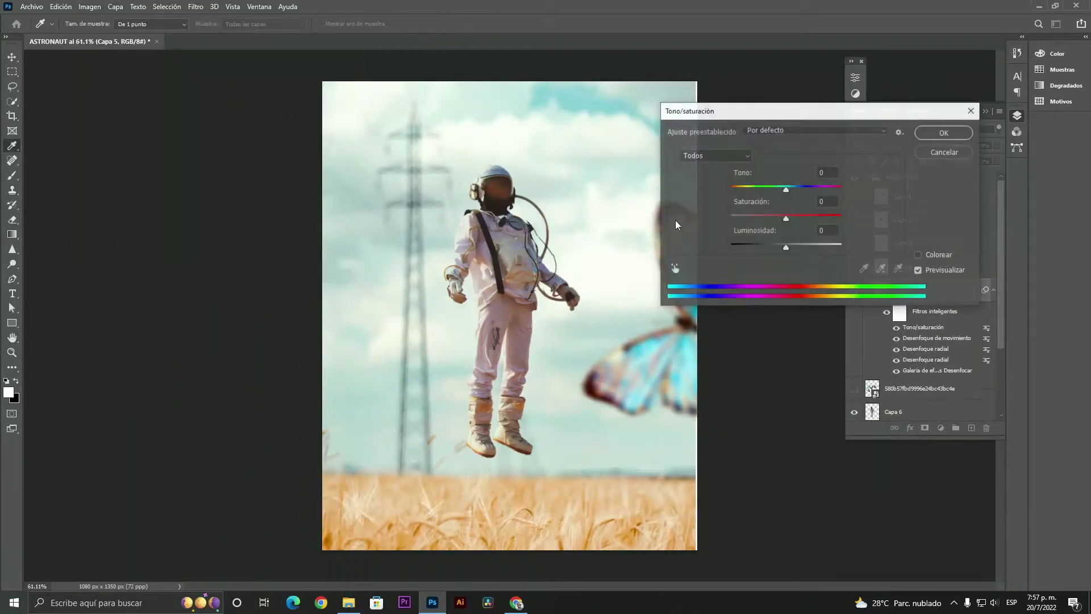
left_click_drag(794, 112, 852, 108)
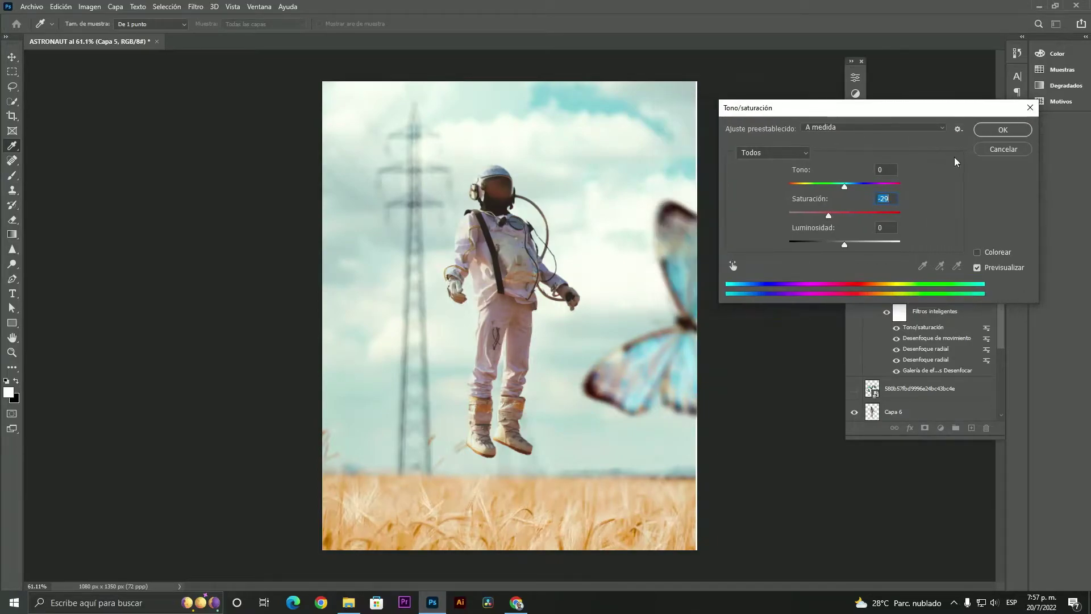
left_click(992, 129)
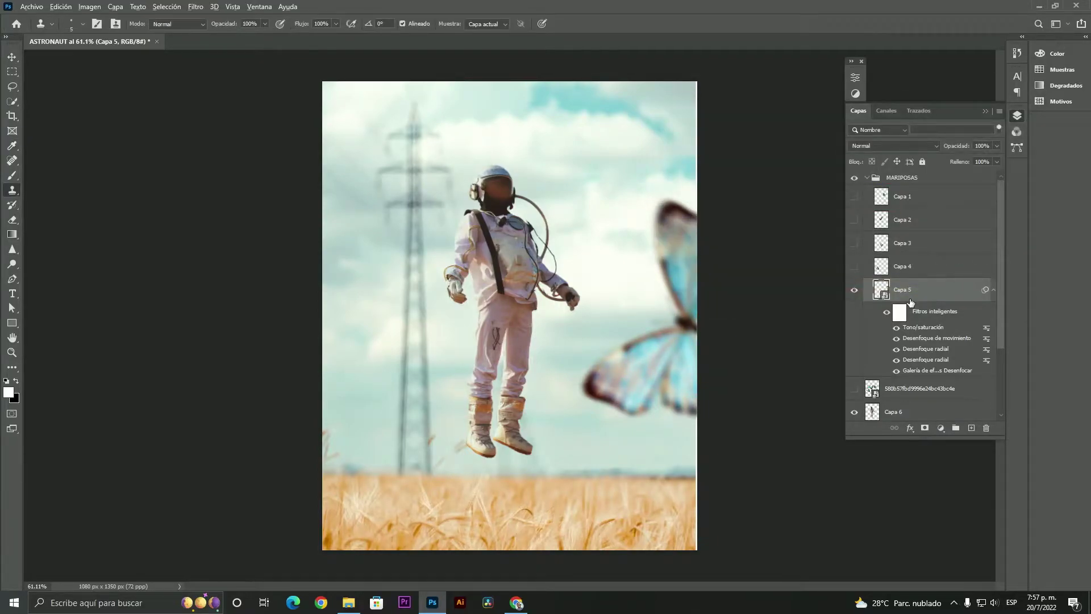
- Show the Capa 4 butterfly, move it beside the astronaut's legs over the pylon and flip it horizontally
key("v")
left_click(677, 497)
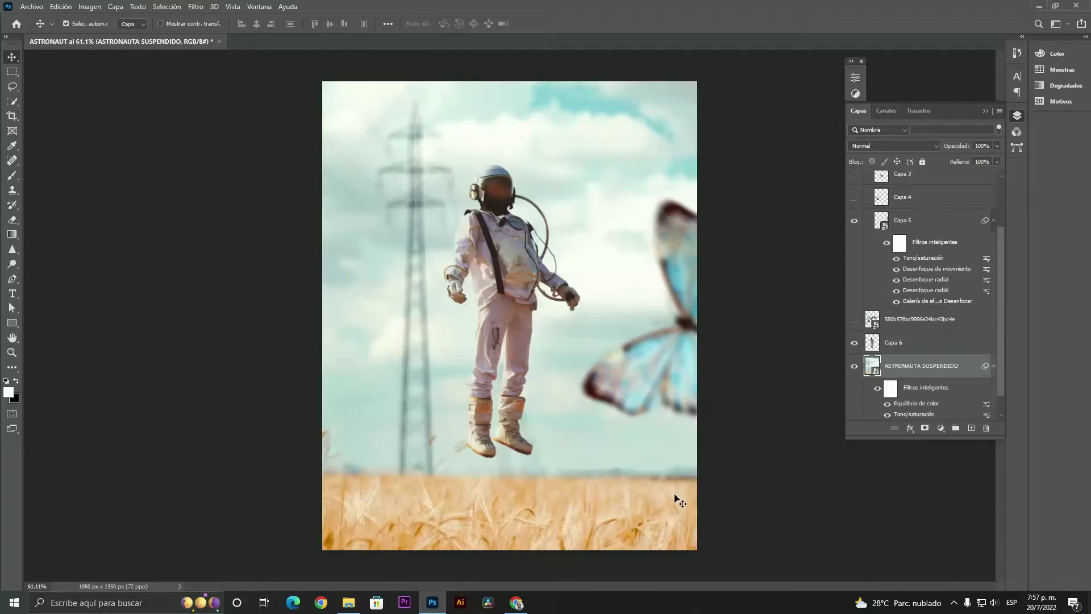
scroll(607, 302, "up", 1)
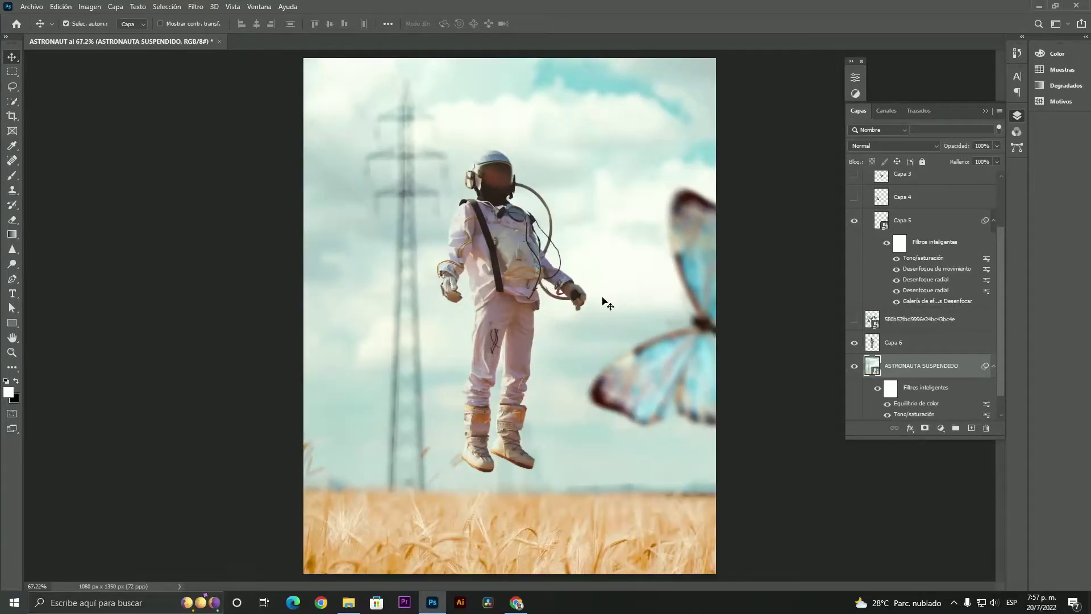
left_click(921, 207)
left_click(852, 197)
key("ctrl+t")
left_click_drag(446, 363, 434, 376)
right_click(426, 339)
left_click(471, 532)
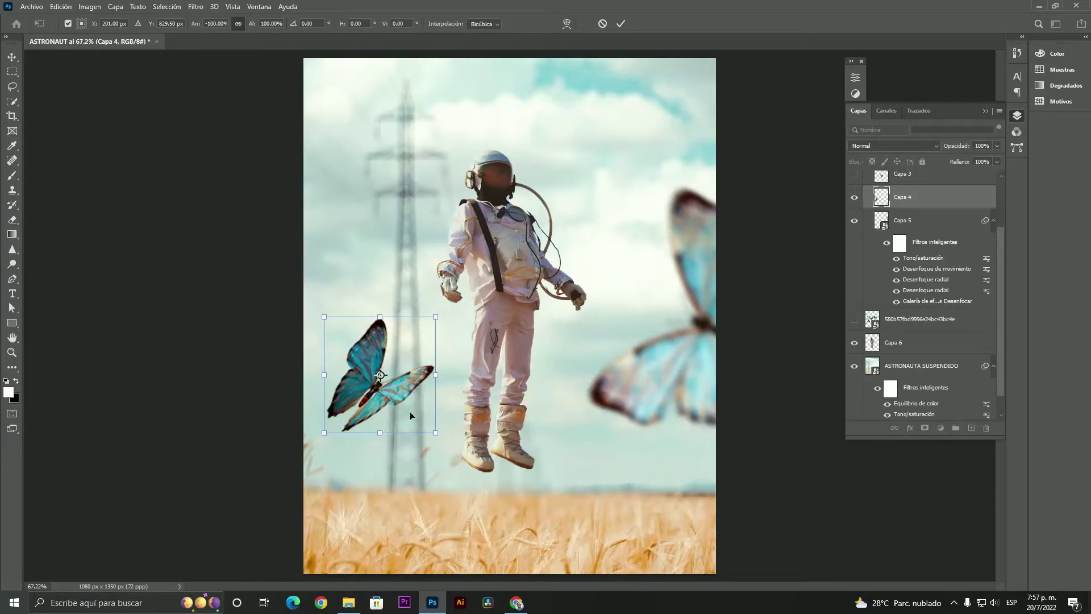
- Flip the Capa 4 butterfly again, shrink it to about 168 × 137 px, and tilt it in front of the pylon
right_click(412, 415)
left_click(468, 405)
left_click_drag(446, 309, 465, 480)
scroll(313, 398, "up", 4)
left_click_drag(410, 384, 425, 375)
left_click_drag(519, 283, 489, 312)
scroll(437, 369, "up", 2)
left_click_drag(490, 414, 494, 420)
left_click_drag(377, 345, 369, 338)
left_click_drag(500, 300, 490, 307)
scroll(441, 354, "up", 1)
scroll(441, 354, "down", 1)
key("Return")
- Slightly lower the Capa 4 butterfly's saturation with a Hue/Saturation adjustment
left_click(97, 8)
mouse_move(102, 35)
left_click(284, 95)
left_click_drag(883, 258, 875, 260)
left_click(1041, 173)
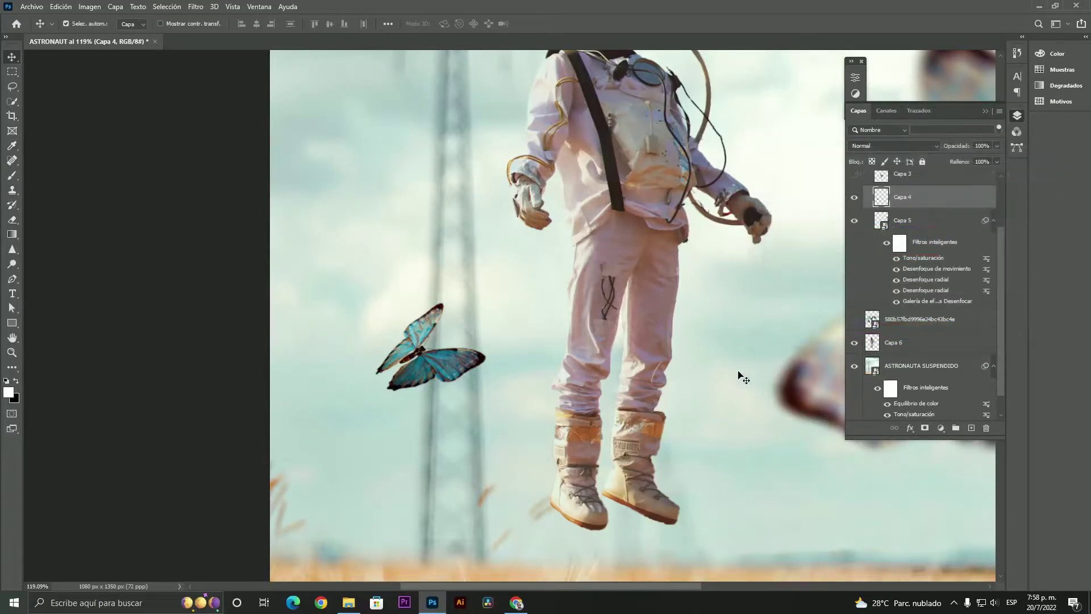
- Add an Exposure adjustment layer clipped to the Capa 4 butterfly and raise the exposure to brighten its wings
scroll(739, 348, "down", 1)
left_click(940, 428)
left_click(978, 289)
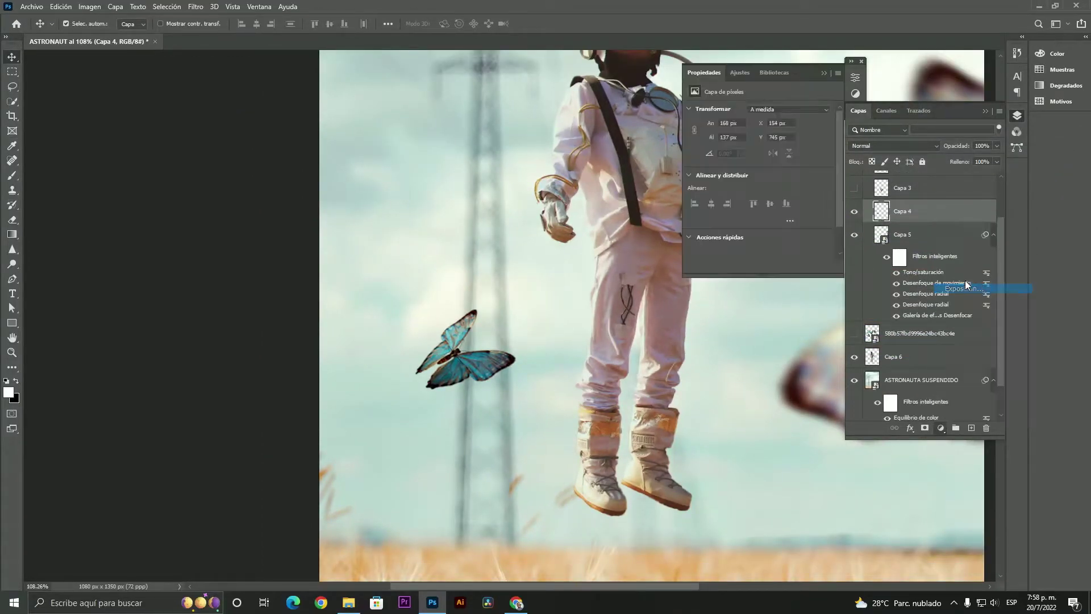
left_click_drag(758, 138, 772, 138)
key("ctrl+alt+g")
left_click_drag(759, 182, 751, 182)
left_click(823, 73)
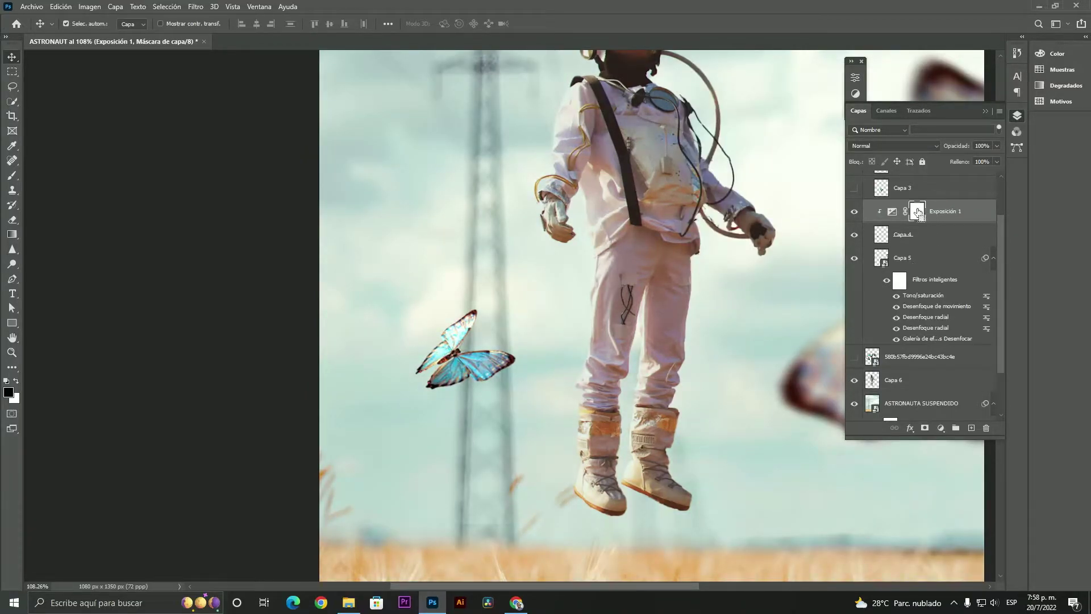
- Invert the Exposure layer mask and paint highlights onto the butterfly's wings with a small, soft white brush
key("ctrl+i")
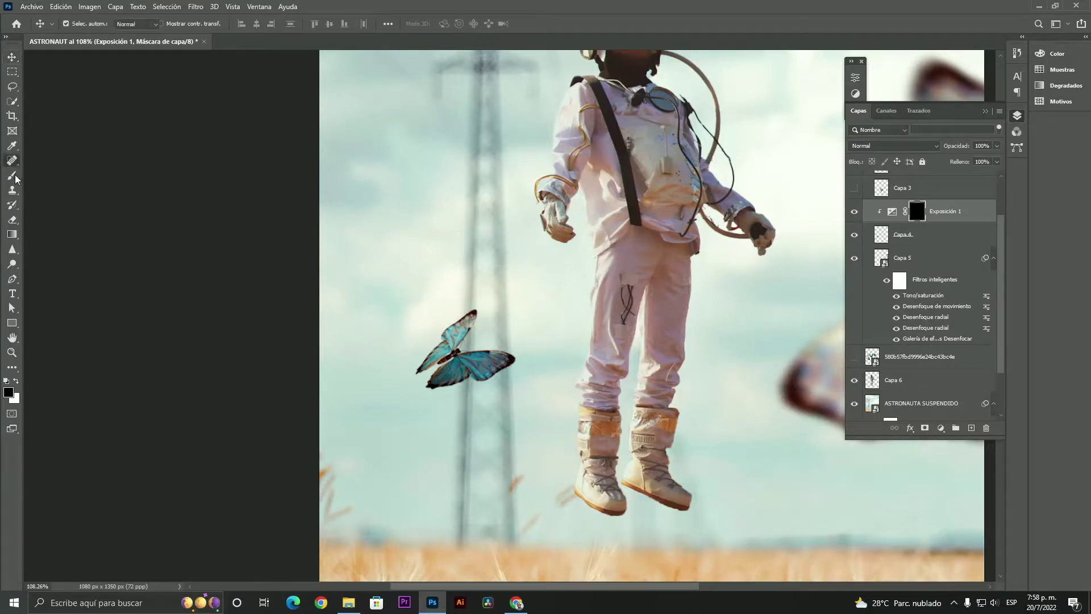
key("b")
scroll(463, 318, "up", 3)
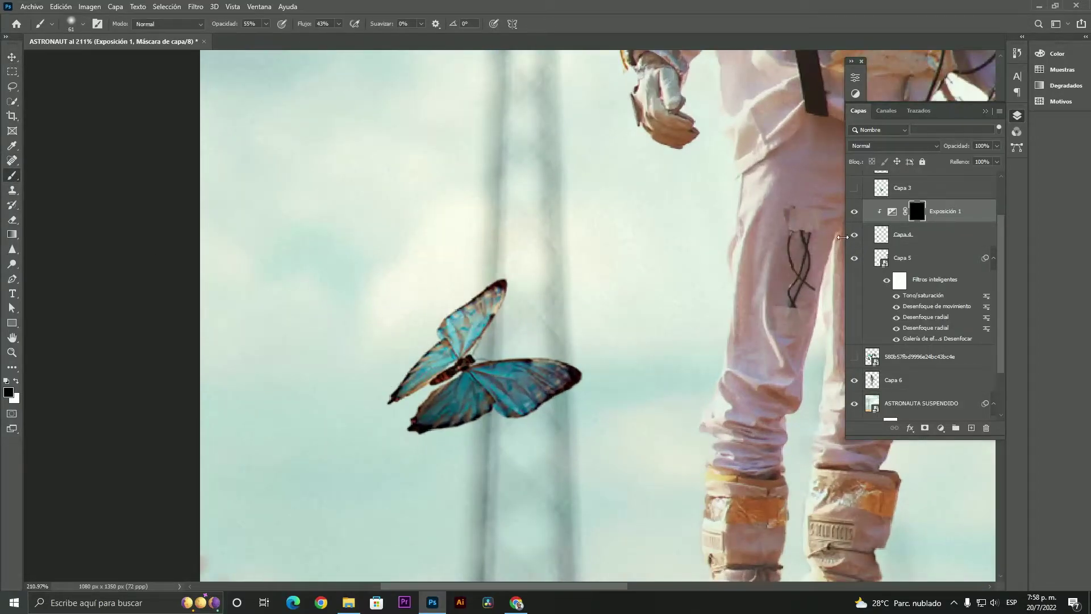
key("x")
right_click(511, 293, "alt")
mouse_move(511, 293)
left_mouse_down()
mouse_move(411, 375)
mouse_move(512, 360)
mouse_move(445, 377)
left_mouse_up()
right_click(558, 338, "alt")
scroll(448, 405, "down", 1)
right_click(446, 405, "alt")
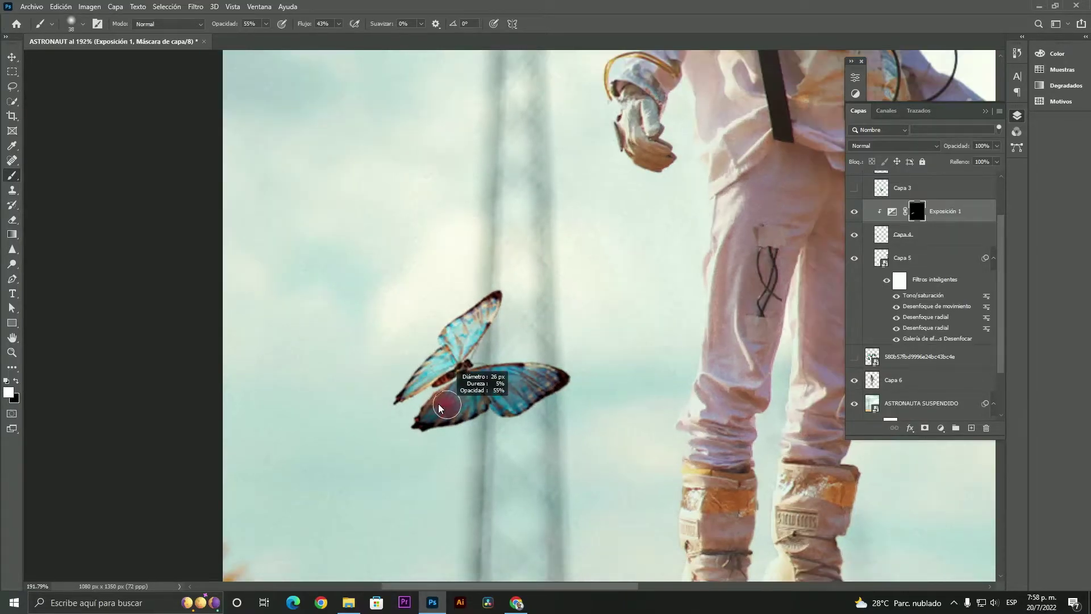
scroll(441, 408, "down", 10)
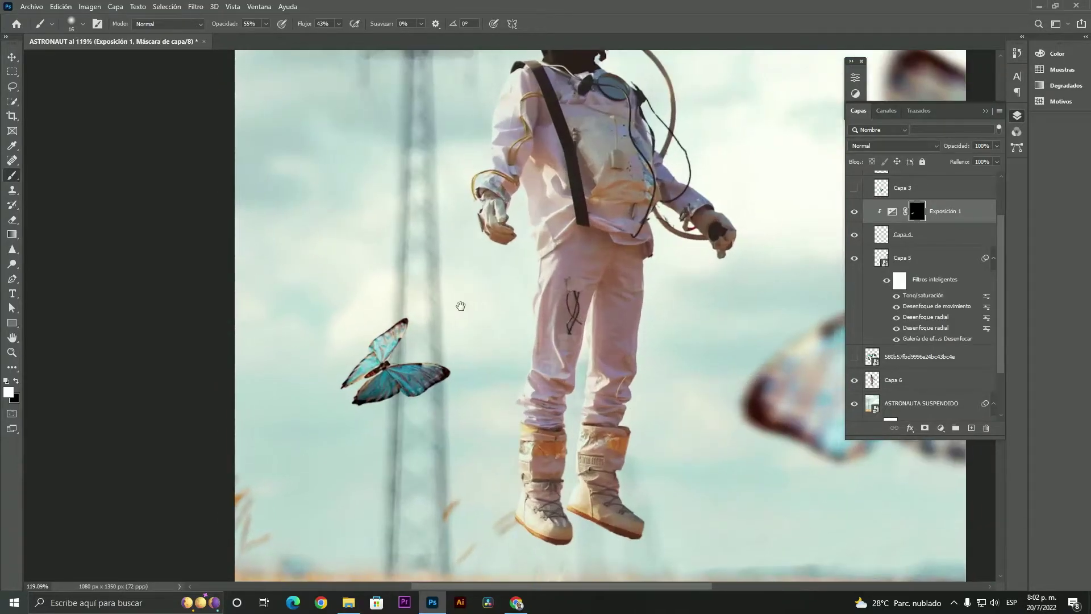
scroll(461, 306, "down", 4)
scroll(543, 148, "up", 5)
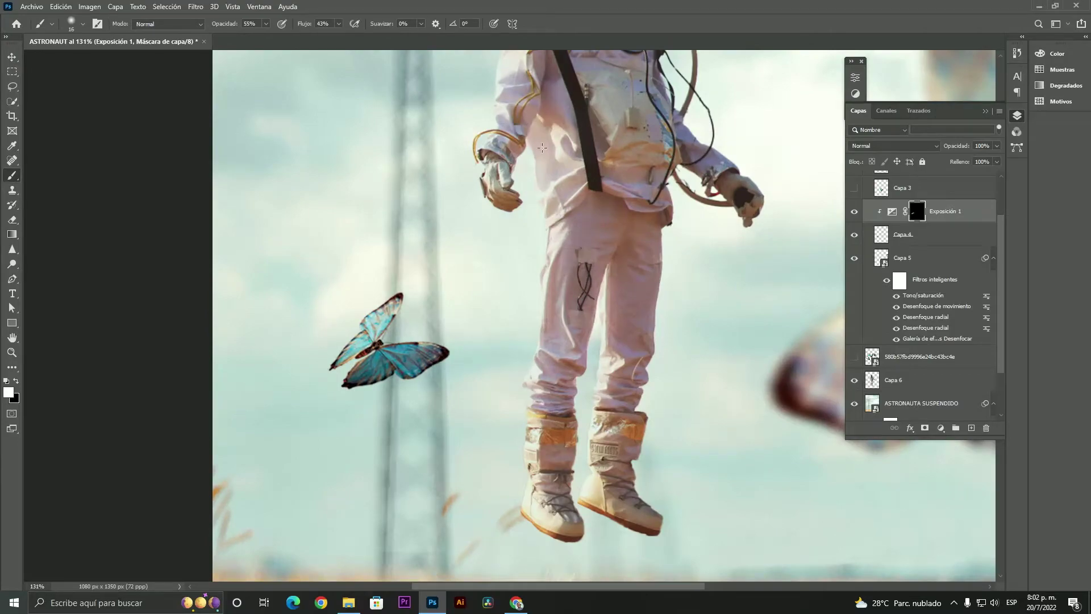
- Merge the Exposure adjustment with the Capa 4 butterfly and desaturate the merged layer with Hue/Saturation
left_click(922, 243)
key("ctrl+e")
scroll(636, 267, "down", 1)
left_click_drag(514, 265, 360, 298)
left_click(88, 7)
mouse_move(98, 38)
left_click(262, 96)
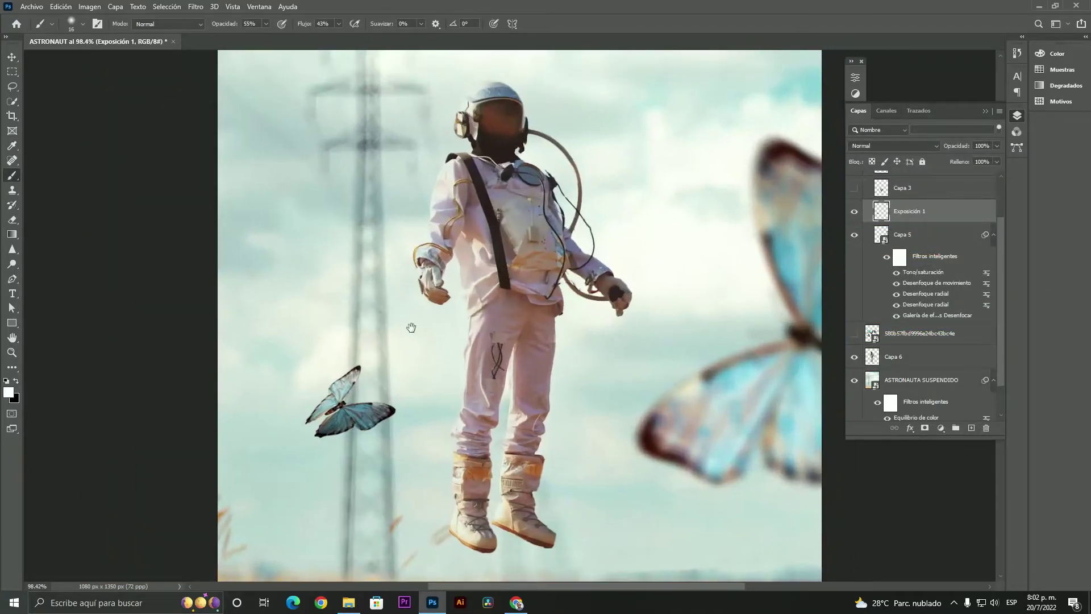
- Scale the merged butterfly in front of the pylon down to about 85%
key("ctrl+t")
left_click_drag(348, 359, 349, 370)
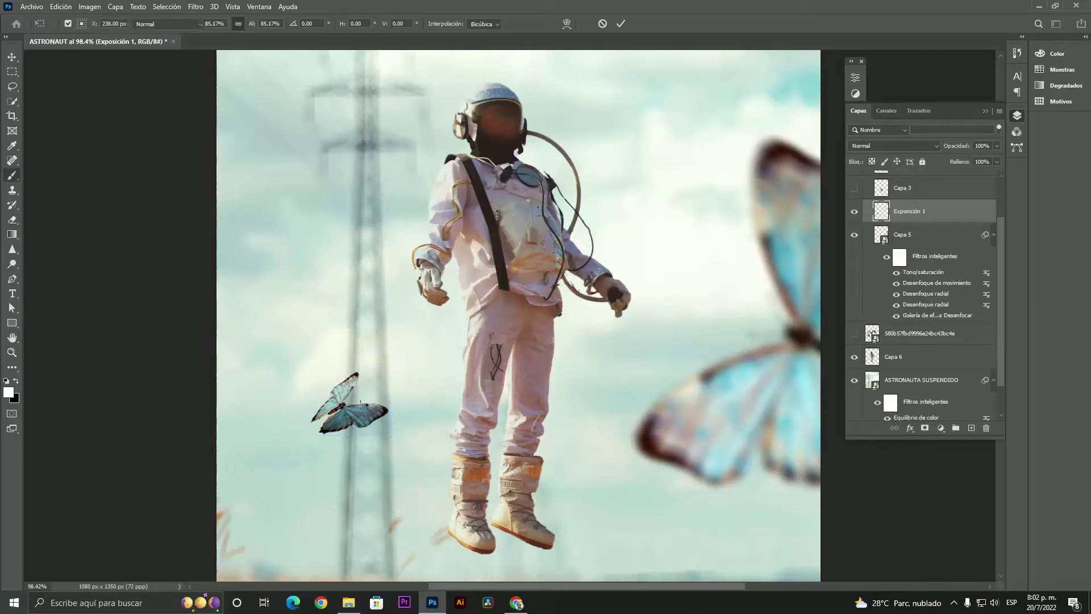
key("Return")
left_click(194, 7)
mouse_move(261, 152)
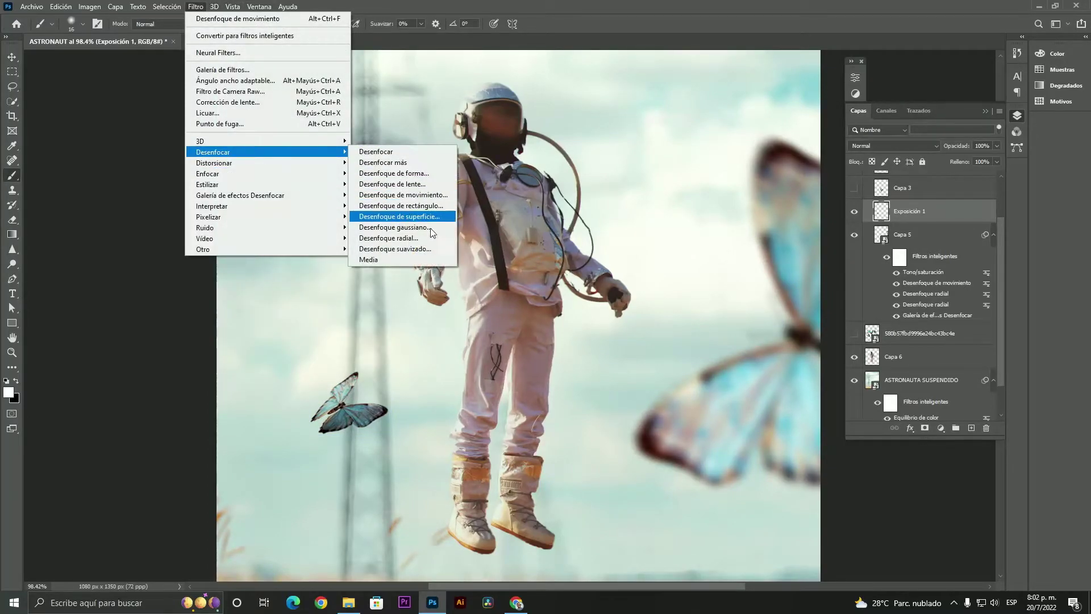
left_click(398, 237)
left_click(803, 148)
- Apply a Radial Blur of amount 2 with the Spin method and Good quality to the merged butterfly
left_click(194, 6)
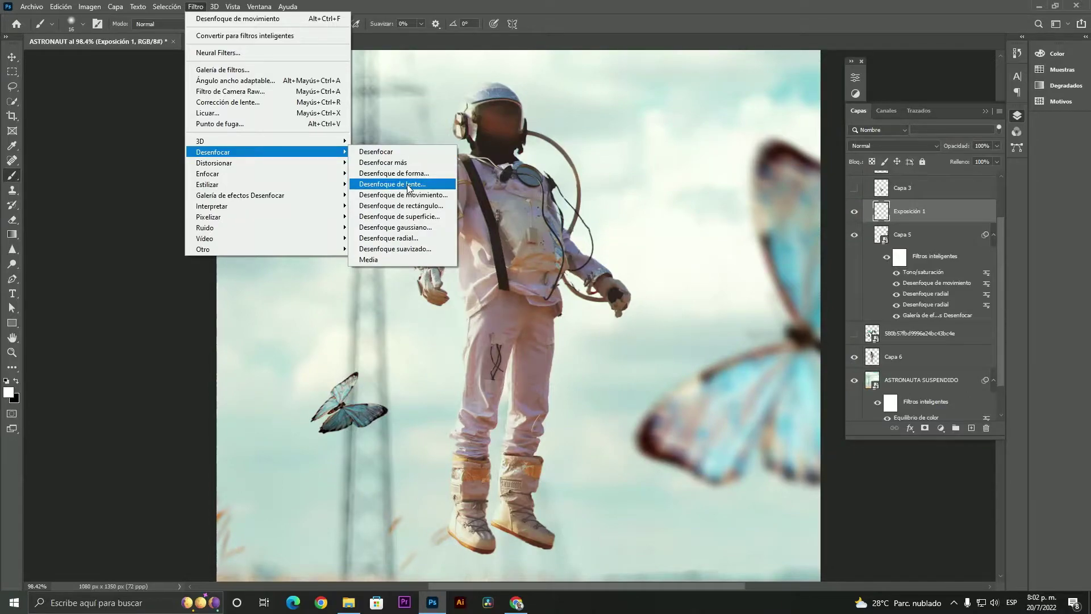
left_click(389, 238)
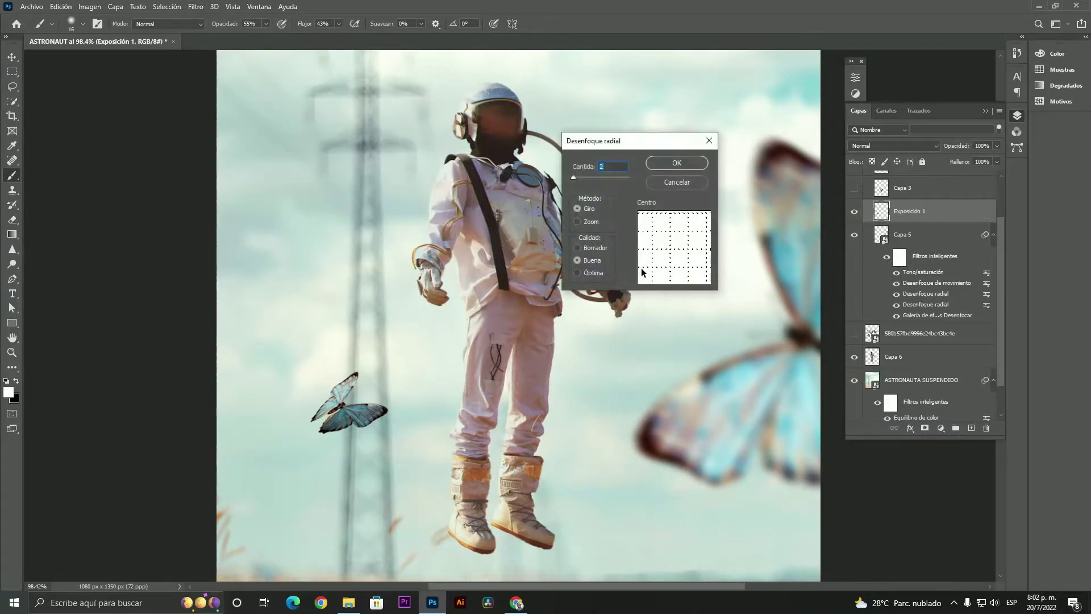
key("Return")
scroll(381, 362, "down", 2)
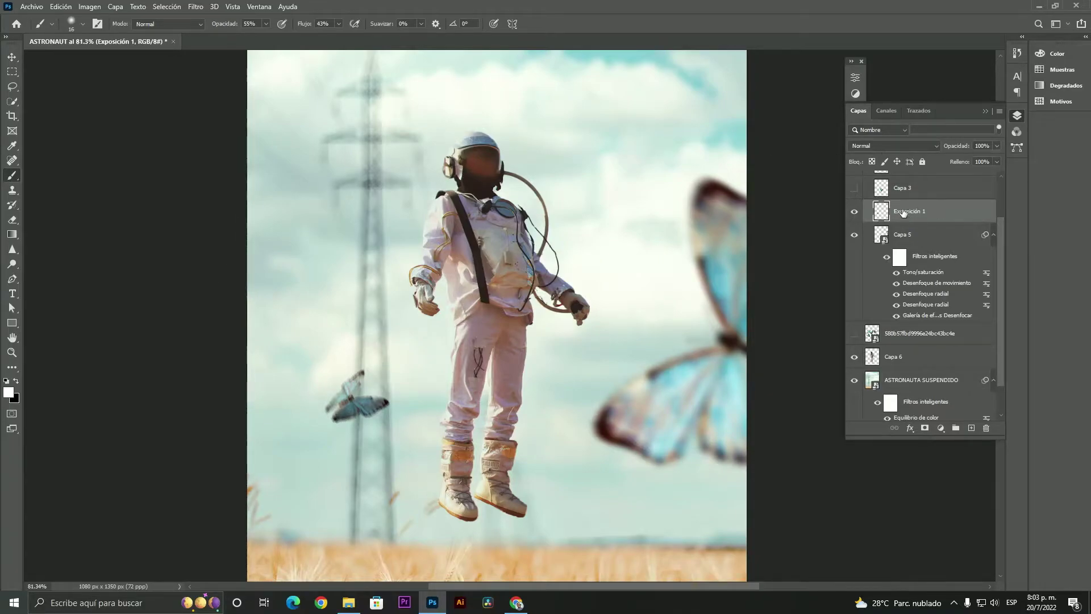
- Show the Capa 3 butterfly and move it into the sky above and to the right of the astronaut's helmet
scroll(904, 218, "up", 1)
left_click(854, 202)
scroll(551, 356, "down", 2)
key("ctrl+t")
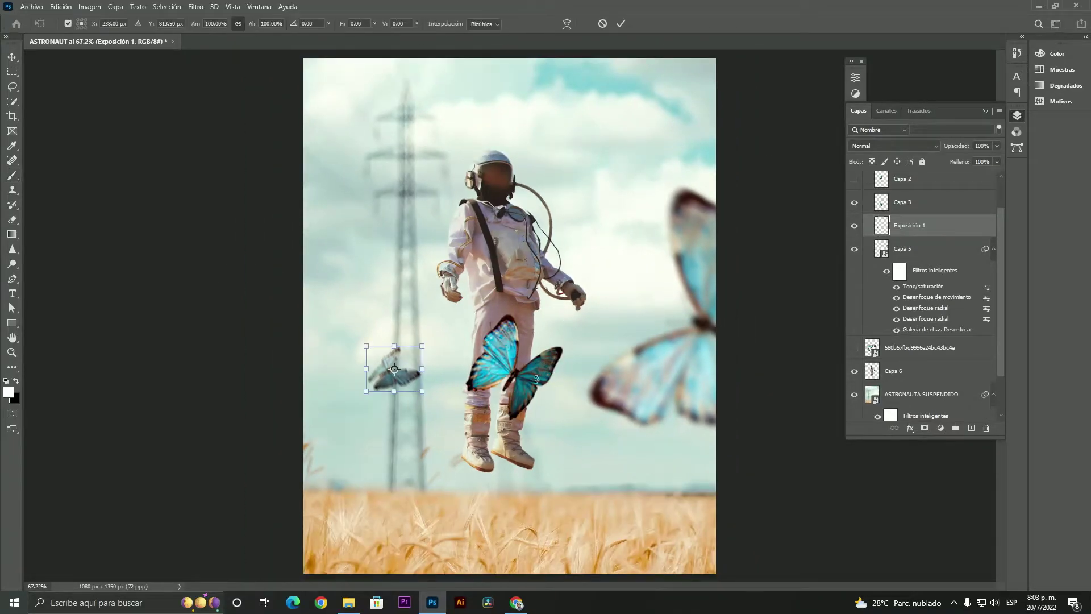
left_click(622, 25)
key("b")
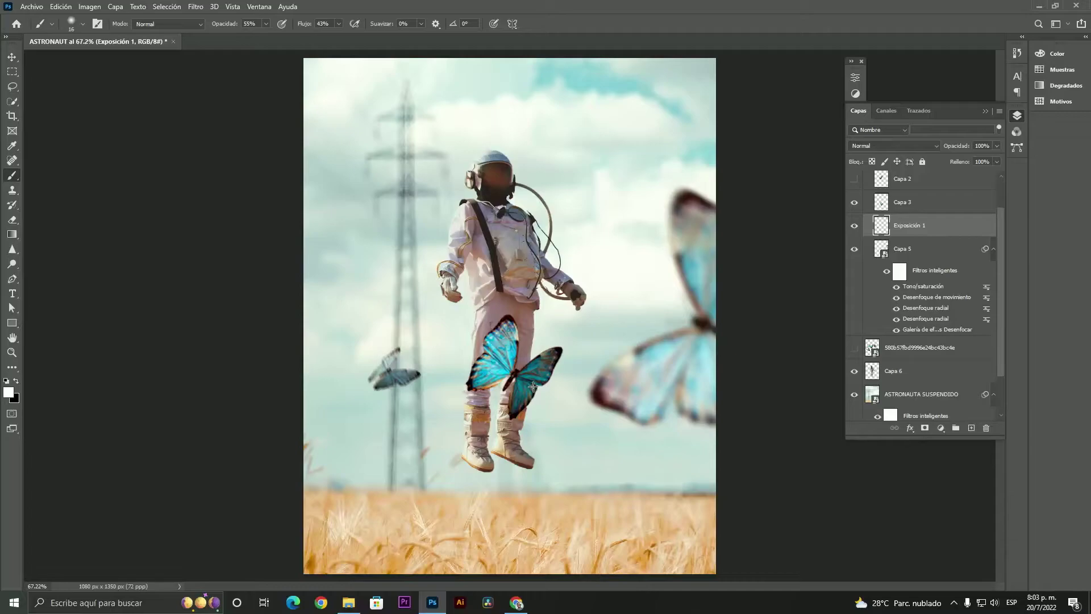
key("v")
left_click(534, 387, "ctrl")
key("ctrl+t")
left_click_drag(531, 383, 618, 157)
- Try the Capa 3 butterfly flipped horizontally and flip it back
right_click(618, 158)
left_click(637, 348)
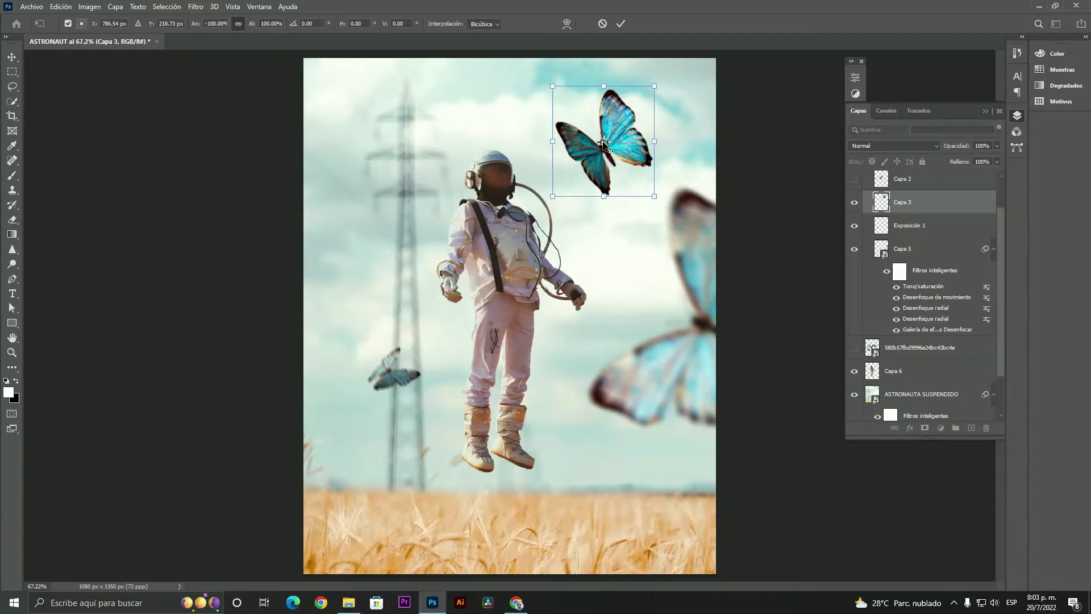
right_click(624, 157)
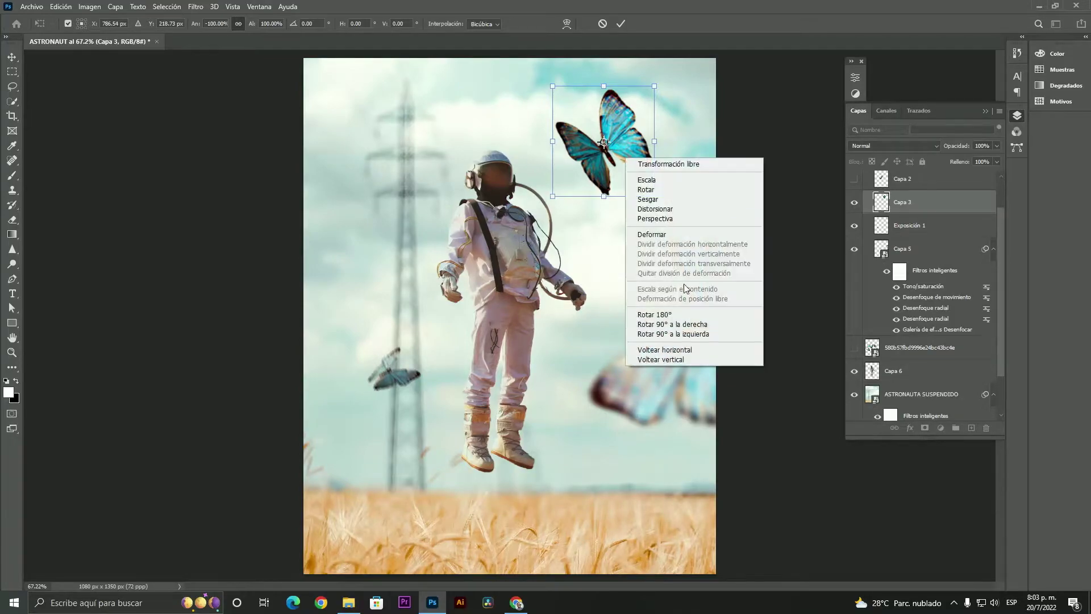
left_click(708, 347)
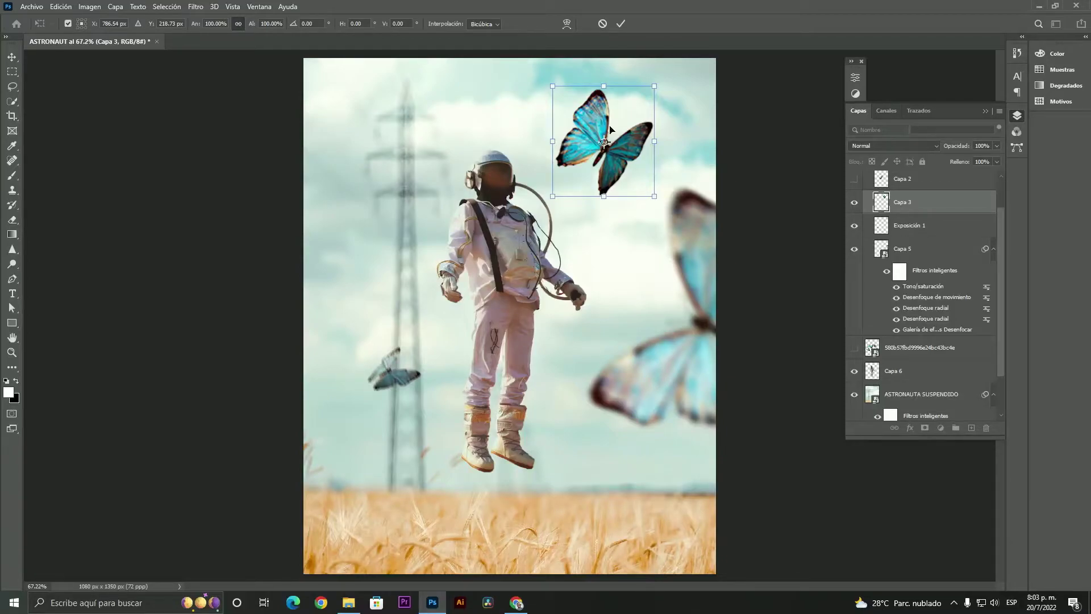
- Shrink the Capa 3 butterfly to about 66%, tilt it slightly and flip it horizontally in the sky near the helmet
mouse_move(654, 84)
left_mouse_down()
mouse_move(614, 128)
mouse_move(638, 91)
left_mouse_up()
right_click(628, 139)
left_click(670, 328)
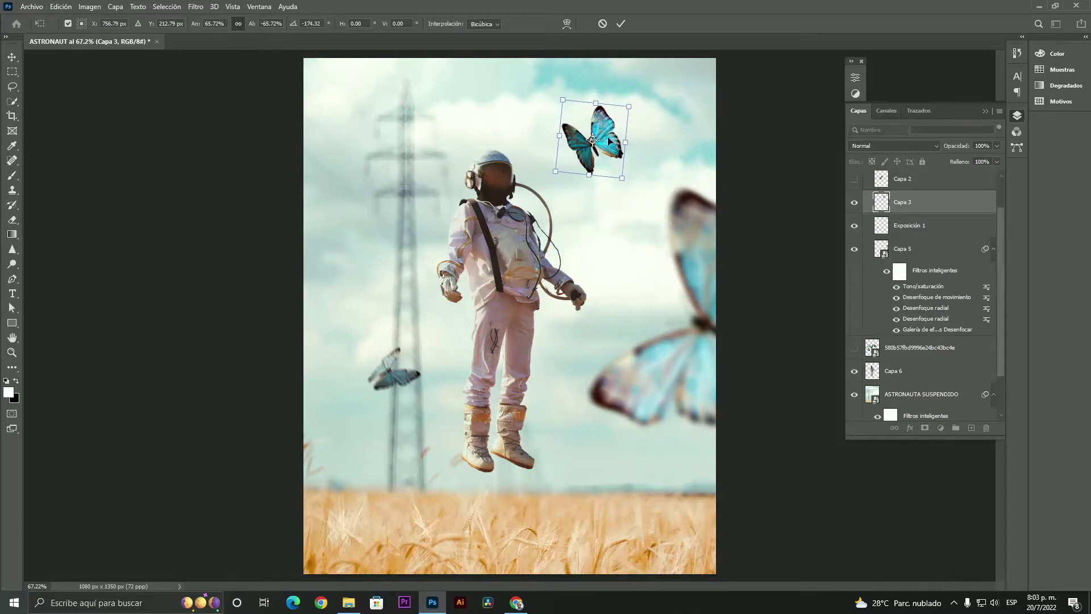
scroll(608, 138, "up", 3)
left_click_drag(607, 138, 596, 132)
key("Return")
- Lower the saturation of the Capa 3 butterfly near the helmet to about -38 with Hue/Saturation
scroll(561, 165, "up", 1)
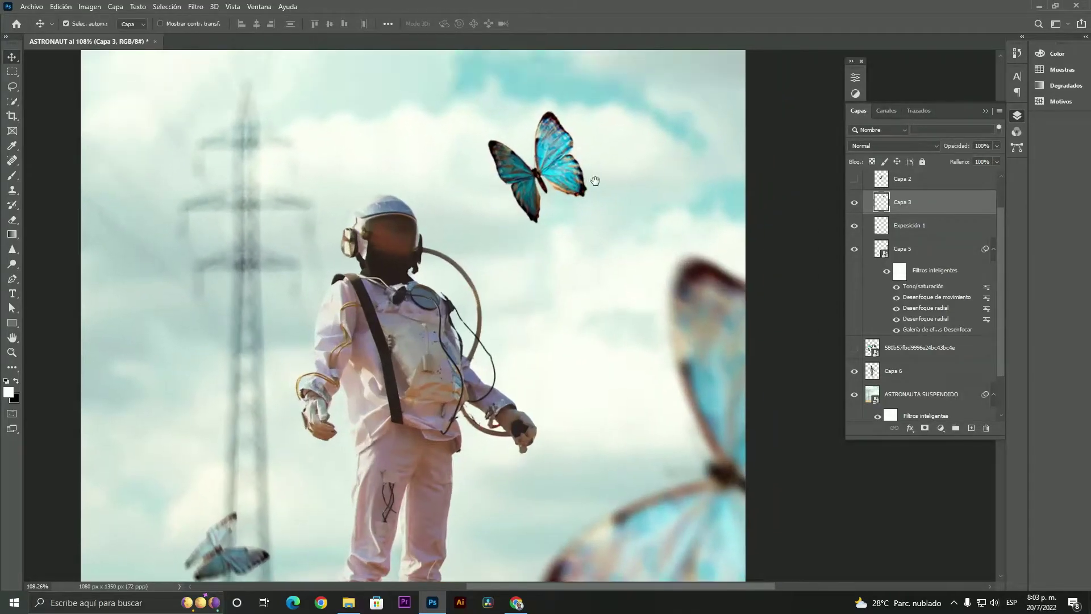
left_click(89, 7)
mouse_move(108, 34)
left_click(250, 101)
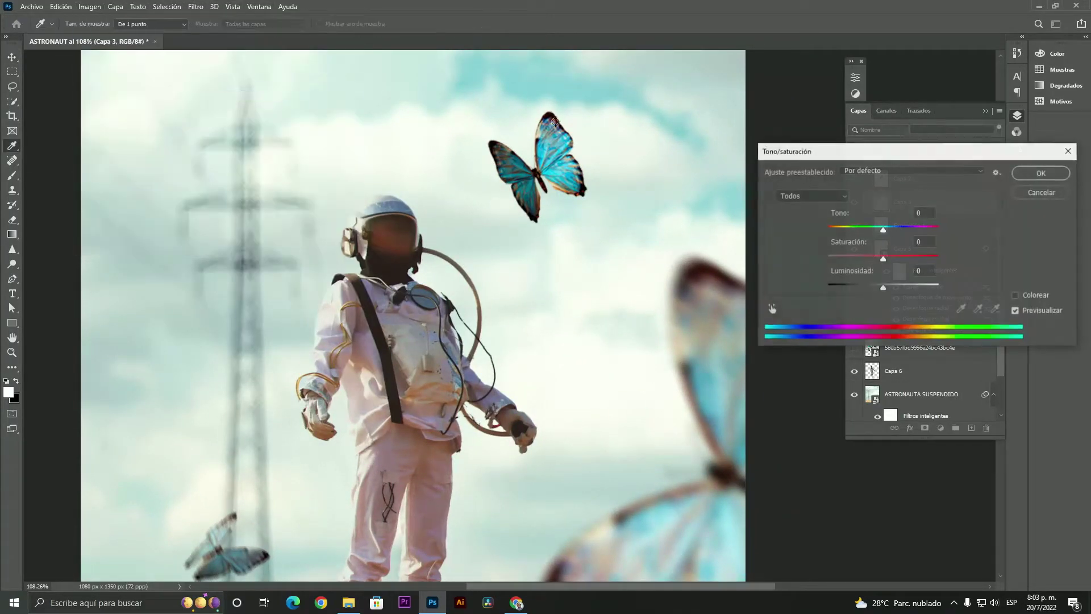
left_click_drag(888, 262, 875, 262)
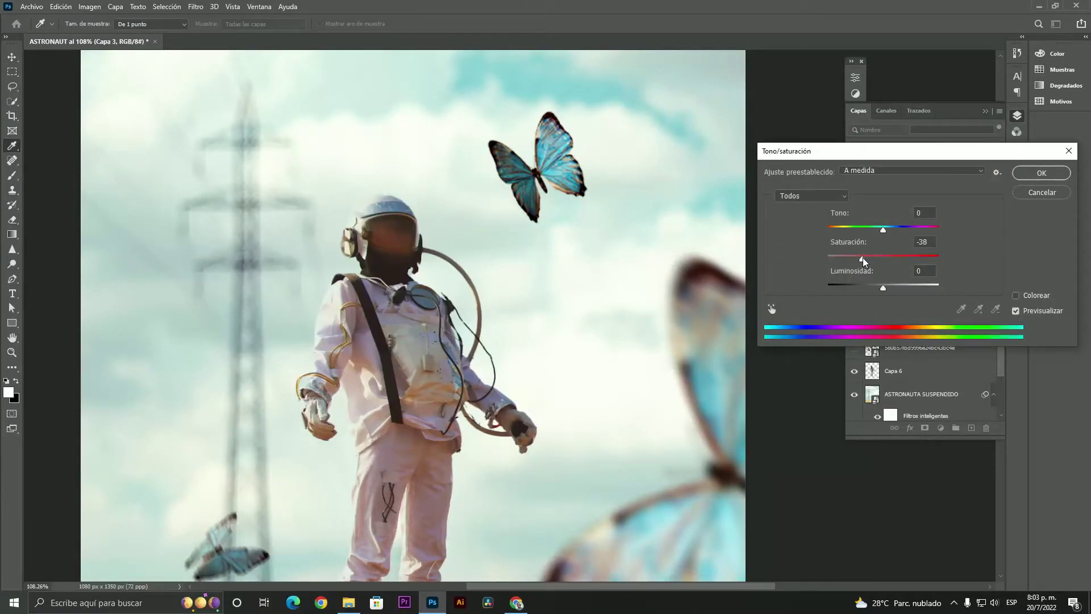
left_click(1041, 172)
- Add an Exposure adjustment of about +2.39 clipped to the Capa 3 butterfly
scroll(623, 195, "up", 1)
left_click(941, 428)
left_click(965, 292)
left_click_drag(758, 138, 784, 140)
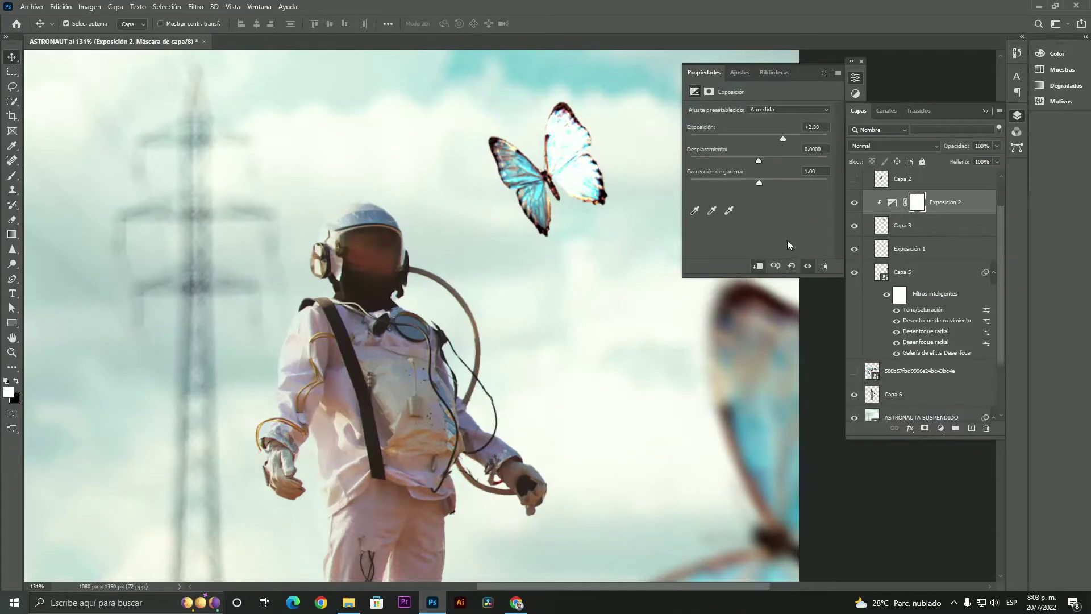
left_click(822, 74)
- Invert the brightening exposure mask and brush highlights back onto the wings of the Capa 3 butterfly
key("ctrl+i")
left_click(12, 175)
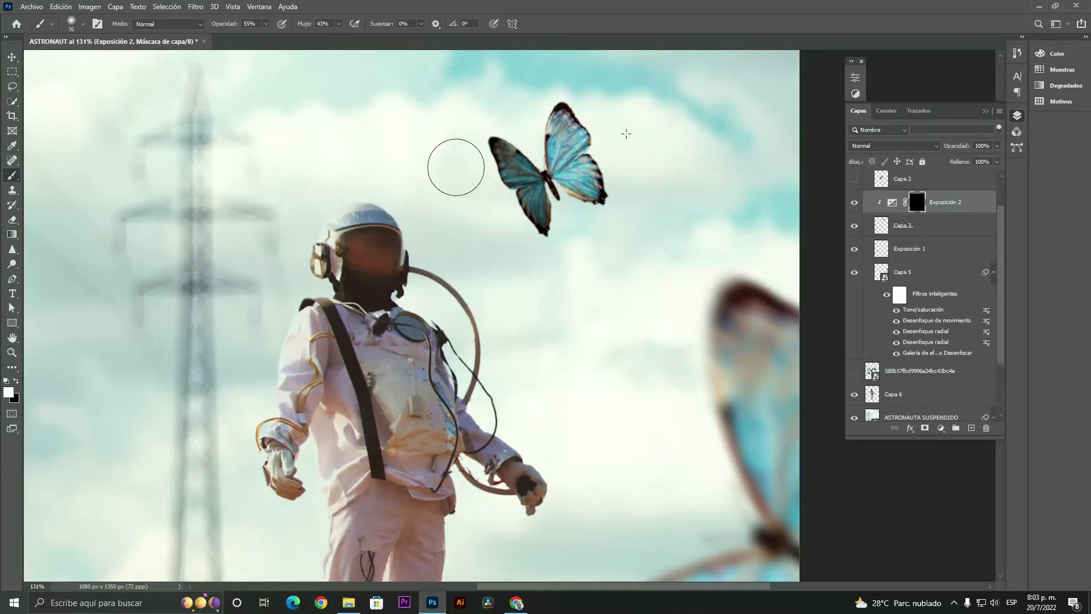
mouse_move(500, 180)
left_mouse_down()
mouse_move(502, 150)
mouse_move(545, 240)
mouse_move(500, 145)
mouse_move(536, 226)
mouse_move(511, 168)
left_mouse_up()
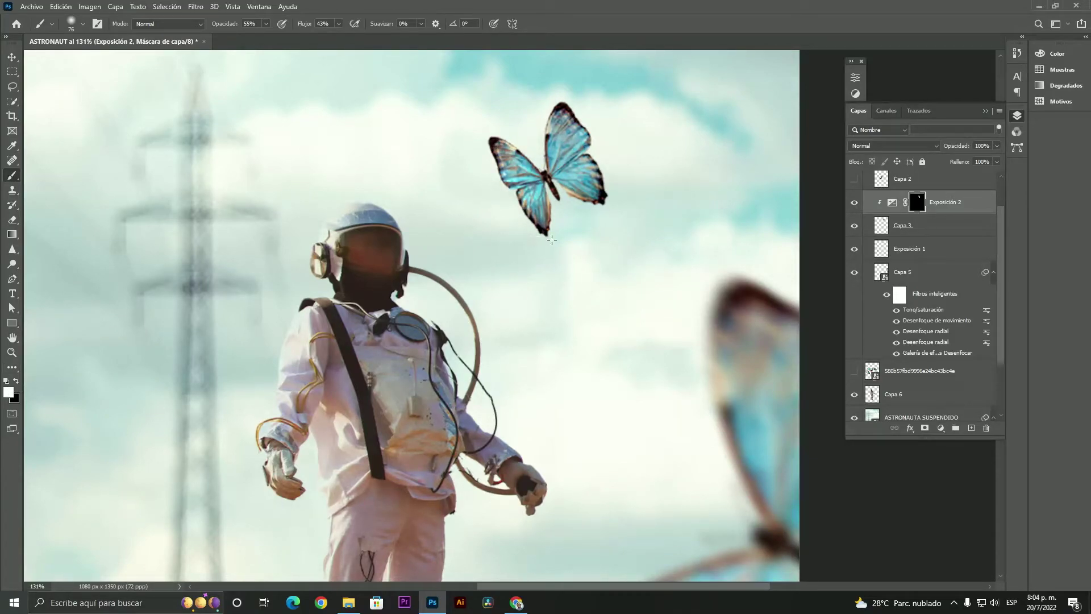
scroll(555, 220, "down", 2)
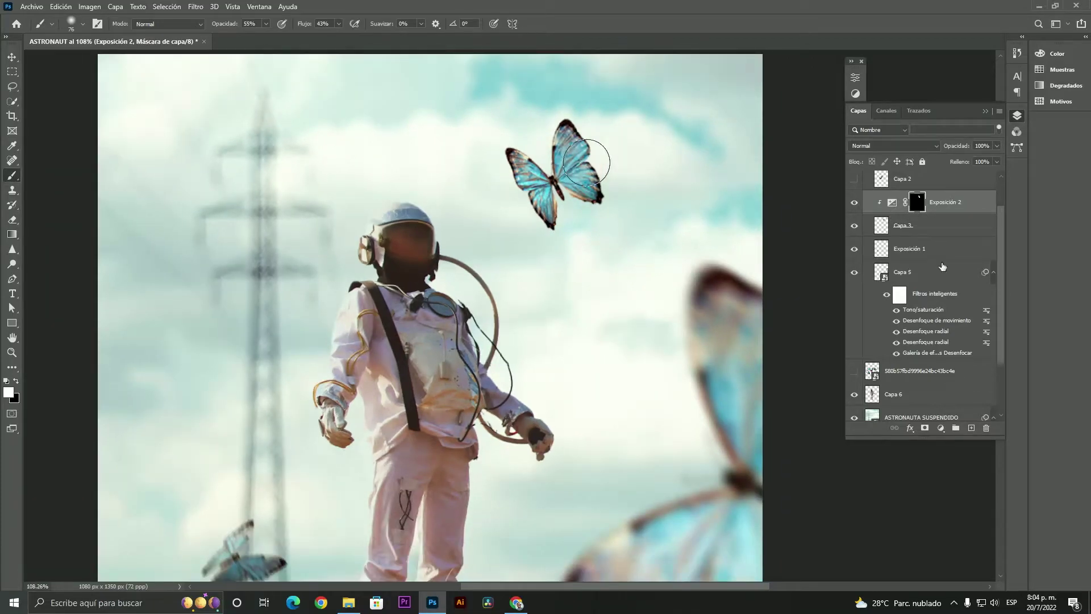
- Add a second Exposure adjustment with lowered exposure, clipped to the Capa 3 butterfly
left_click(941, 429)
left_click(966, 287)
left_click_drag(759, 139, 743, 138)
key("ctrl+z")
left_click(758, 266)
left_click(823, 72)
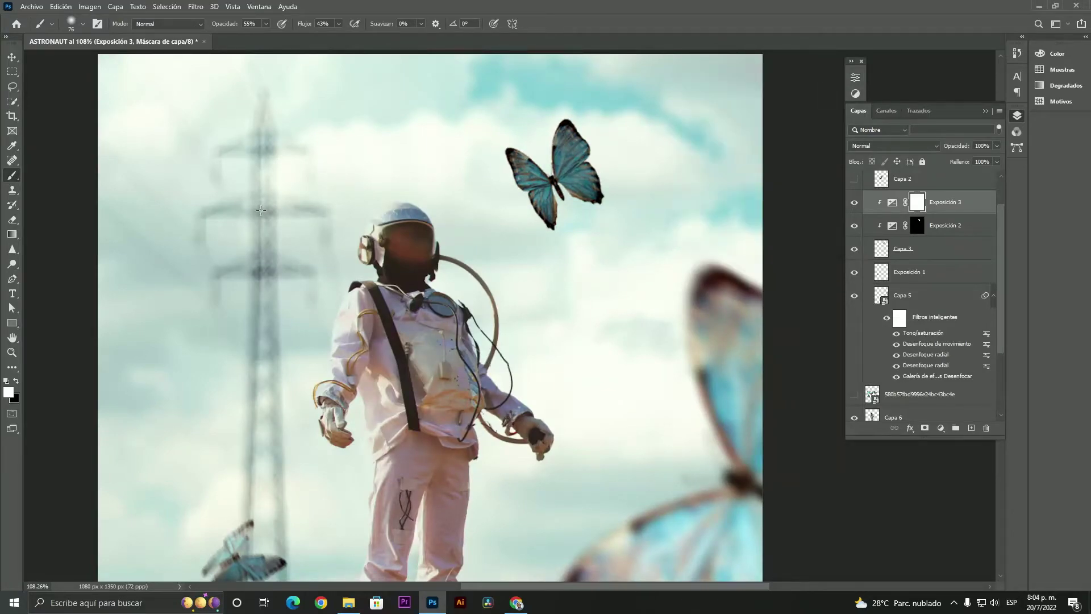
- Invert the darkening exposure mask and paint shadows along the butterfly's wing edges with a smaller brush
key("ctrl+i")
key("bracketleft")
key("bracketleft")
mouse_move(573, 138)
left_mouse_down()
mouse_move(563, 171)
mouse_move(583, 219)
left_mouse_up()
right_click(560, 167, "alt")
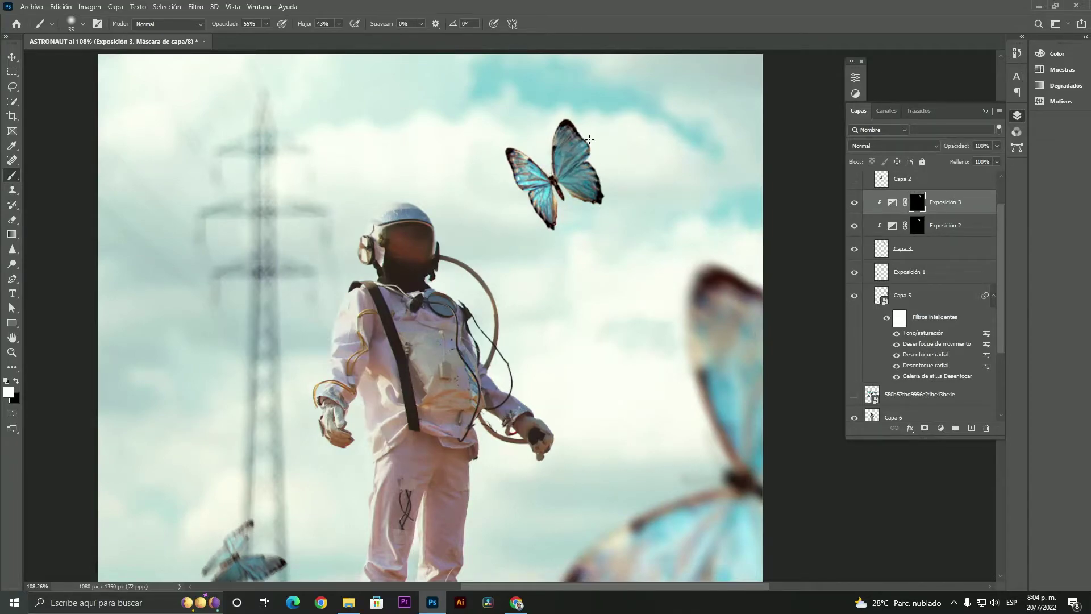
left_click_drag(589, 139, 586, 140)
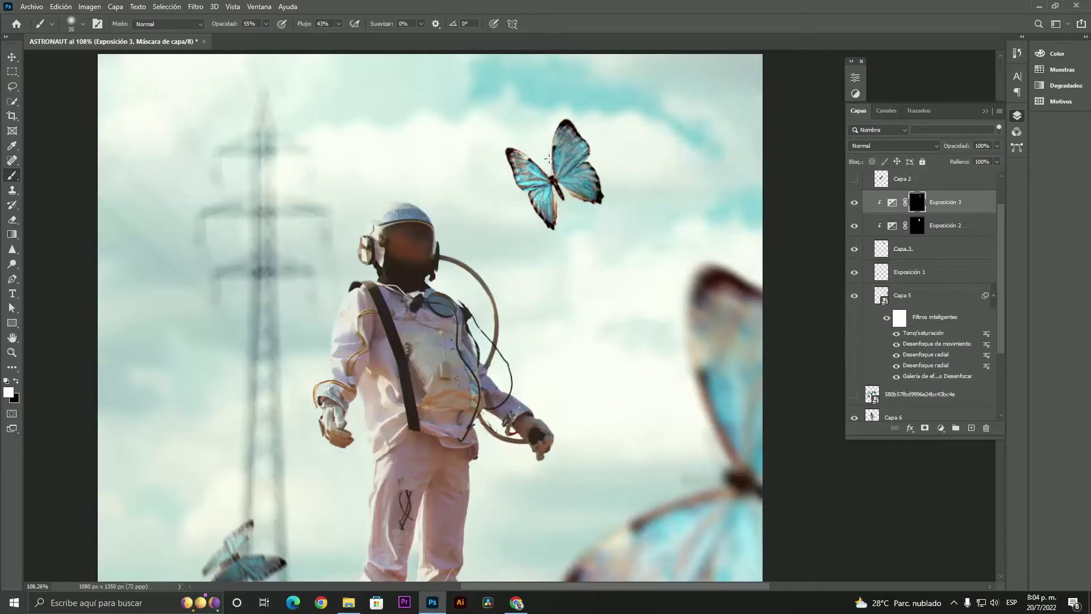
scroll(583, 205, "down", 4)
scroll(531, 212, "up", 3)
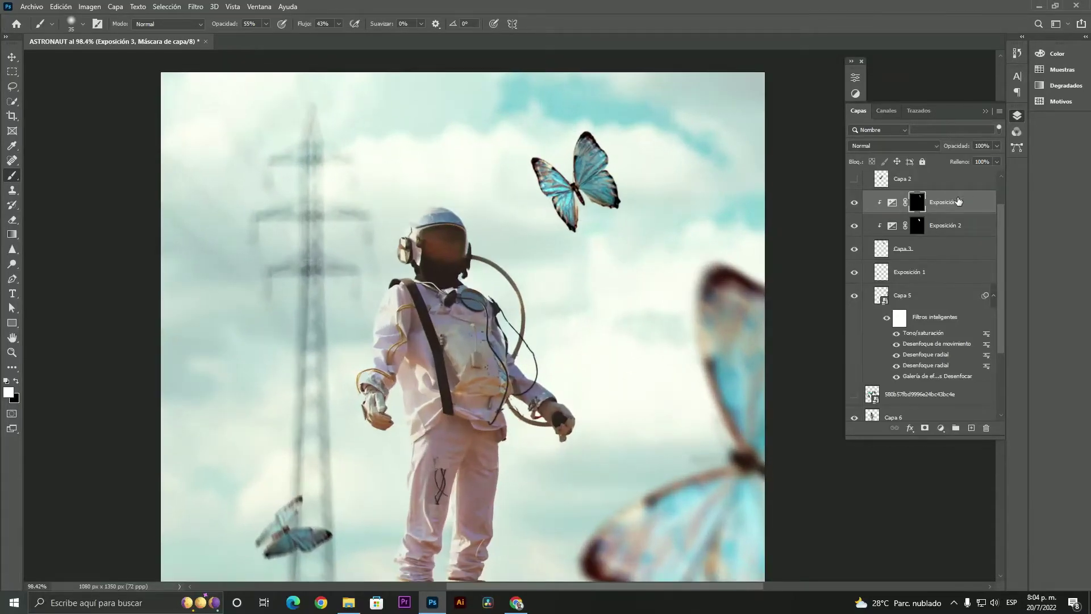
- Merge Capa 3 with its two exposure adjustments, then scale the butterfly to about 69% and rotate it about 5.6°
left_click(945, 255, "shift")
key("ctrl+e")
key("ctrl+t")
mouse_move(682, 182)
left_mouse_down()
mouse_move(672, 140)
mouse_move(608, 142)
mouse_move(621, 138)
left_mouse_up()
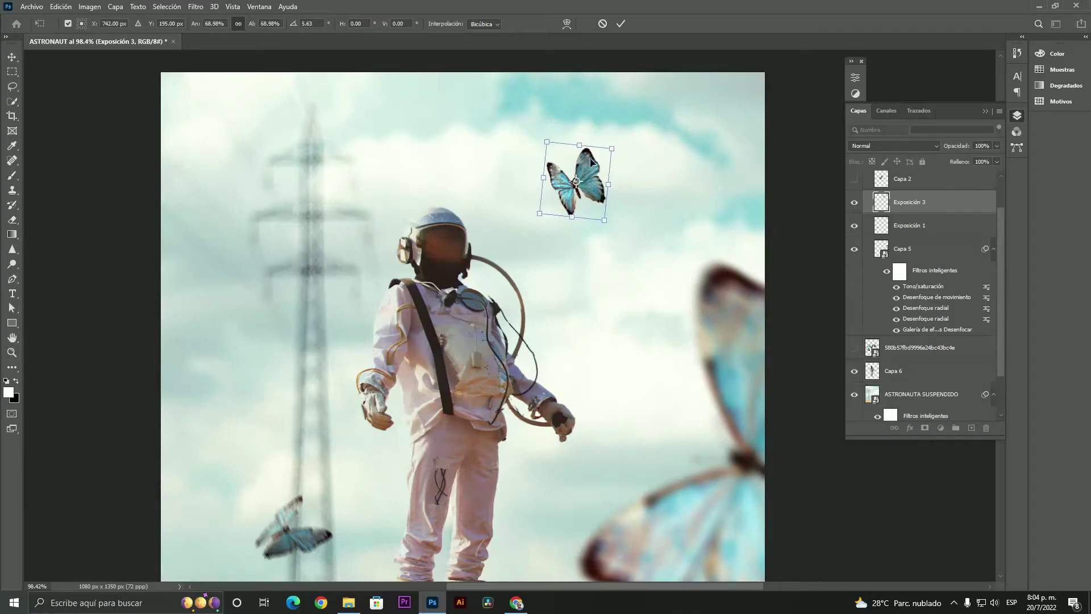
double_click(593, 163)
- Apply a Lens Blur with radius 7, blade curvature 2 and brightness 7 to the merged butterfly near the helmet
left_click(196, 6)
mouse_move(230, 152)
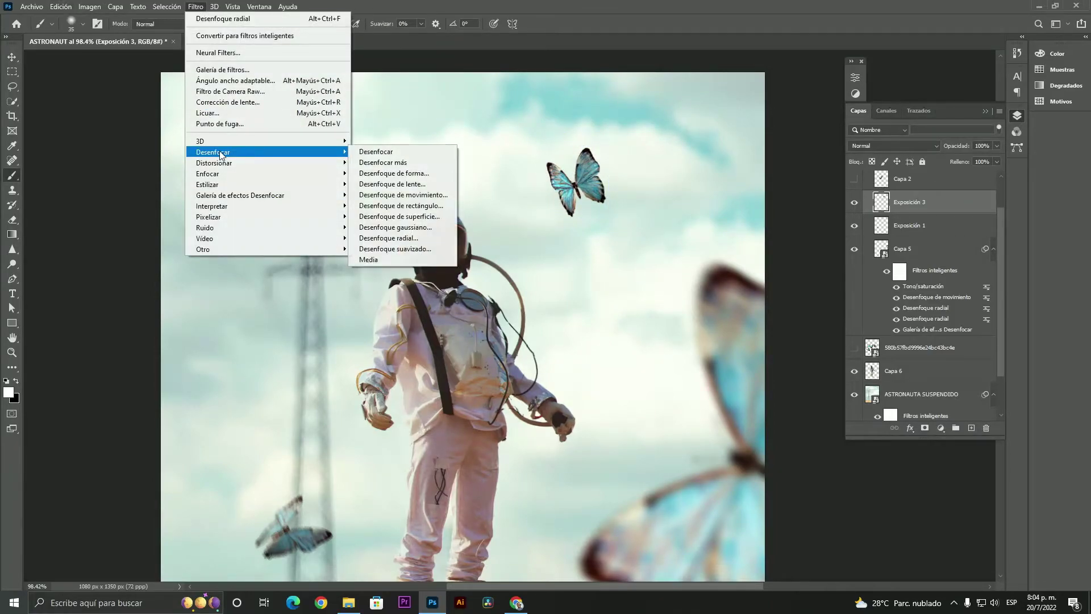
left_click(398, 184)
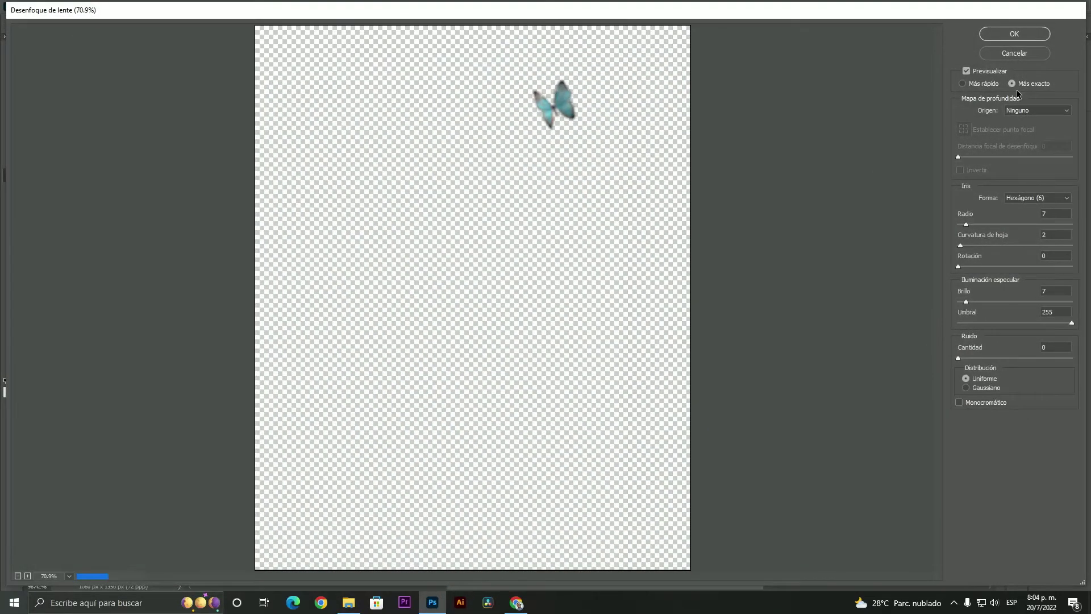
left_click(1017, 35)
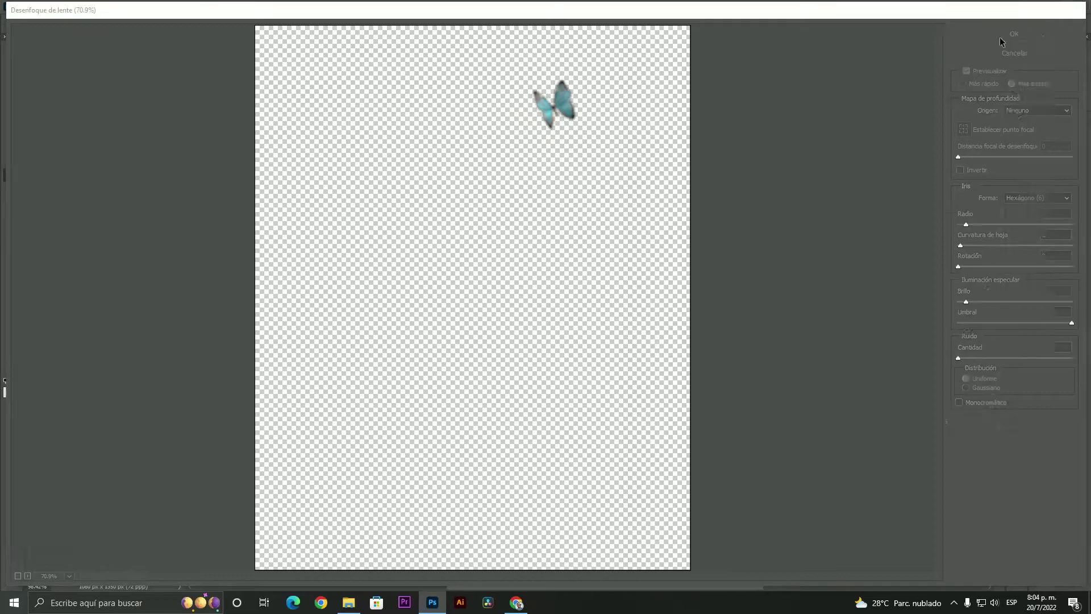
- Apply a Radial Blur of amount 2 with the Spin method and Good quality to the lens-blurred butterfly
left_click(195, 6)
left_click(241, 20)
left_click(195, 6)
mouse_move(230, 152)
left_click(387, 238)
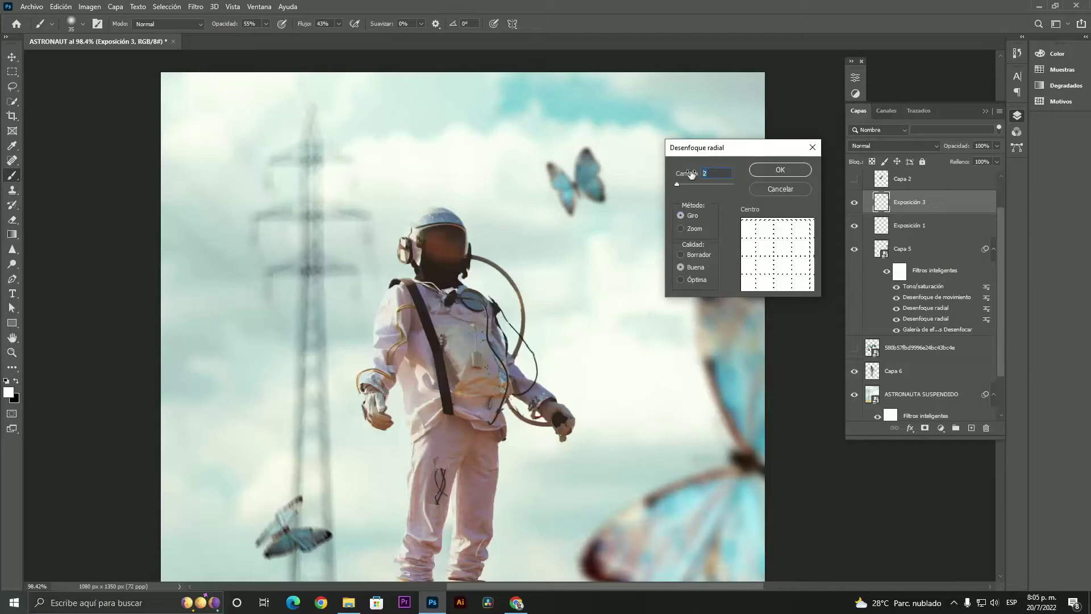
key("Return")
- Scale the blurred butterfly in the sky to about 82% and commit the transform
scroll(550, 257, "up", 1)
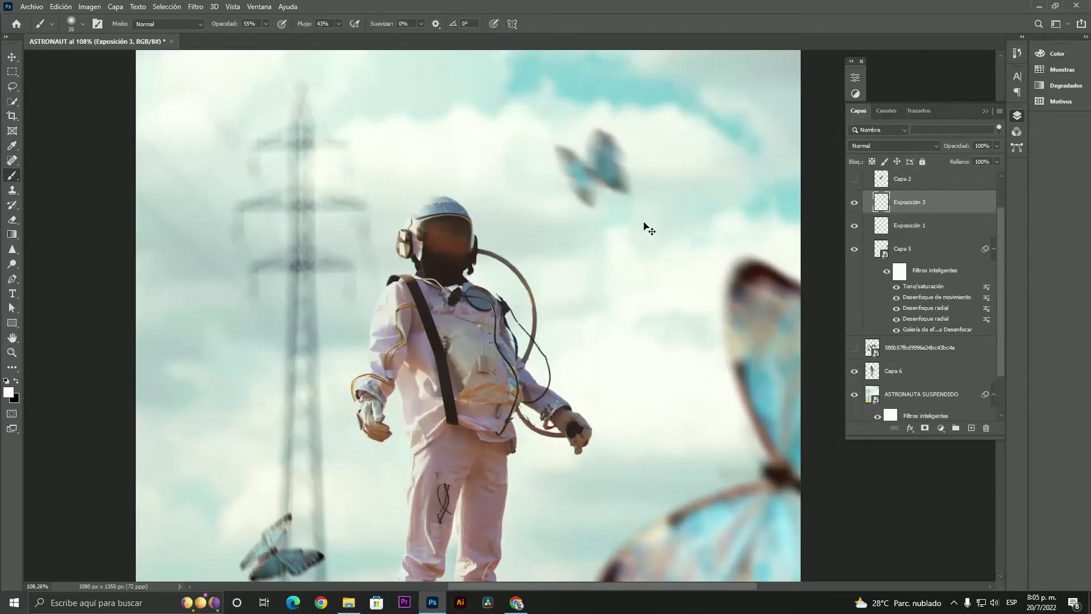
key("ctrl+t")
left_click_drag(638, 122, 611, 161)
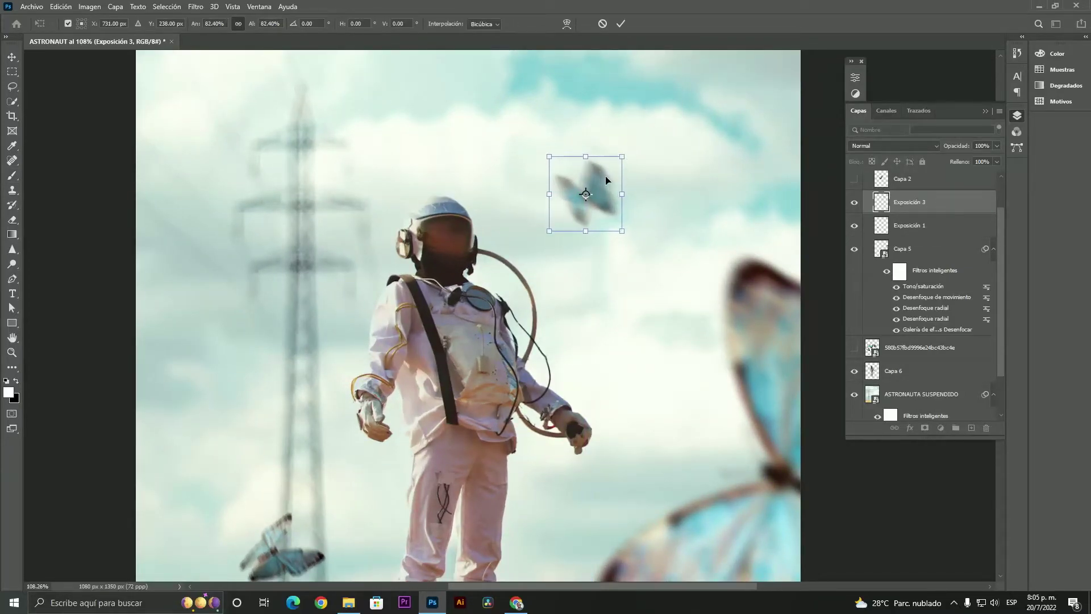
key("Return")
scroll(511, 222, "down", 1)
scroll(245, 511, "up", 2)
scroll(401, 261, "down", 5)
- Show the Capa 2 butterfly, shrink it and place it in front of the pylon beside the astronaut's helmet
left_click(33, 7)
left_click(896, 183)
left_click(854, 183)
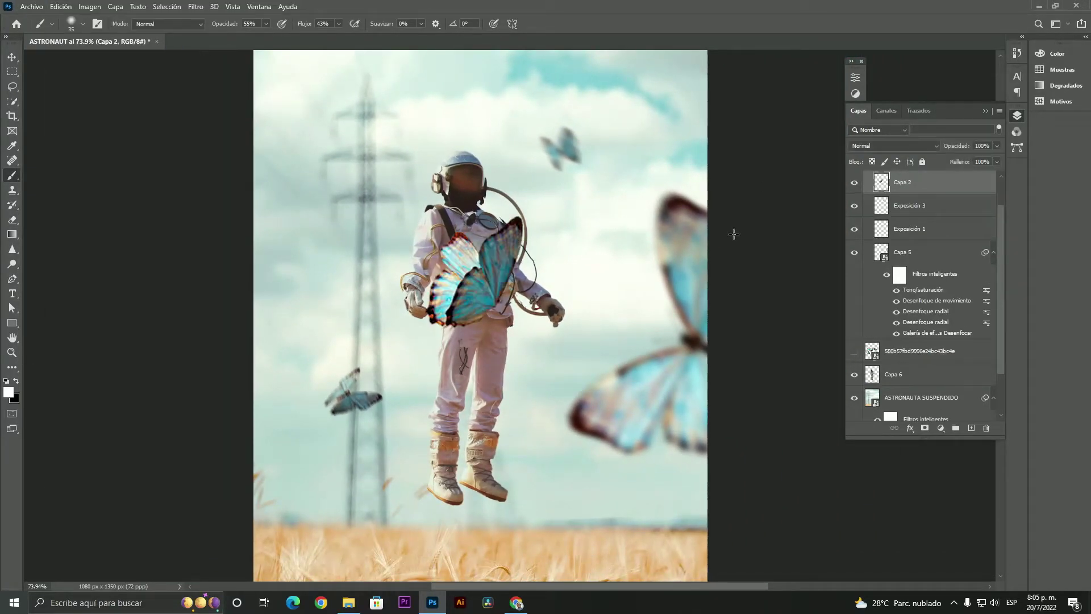
key("ctrl+t")
left_click_drag(467, 284, 348, 182)
left_click_drag(405, 120, 390, 138)
left_click_drag(370, 183, 378, 176)
key("Return")
- Lower the saturation of the Capa 2 butterfly to about -27 with Hue/Saturation
key("i")
left_click(380, 177)
left_click(90, 6)
mouse_move(108, 34)
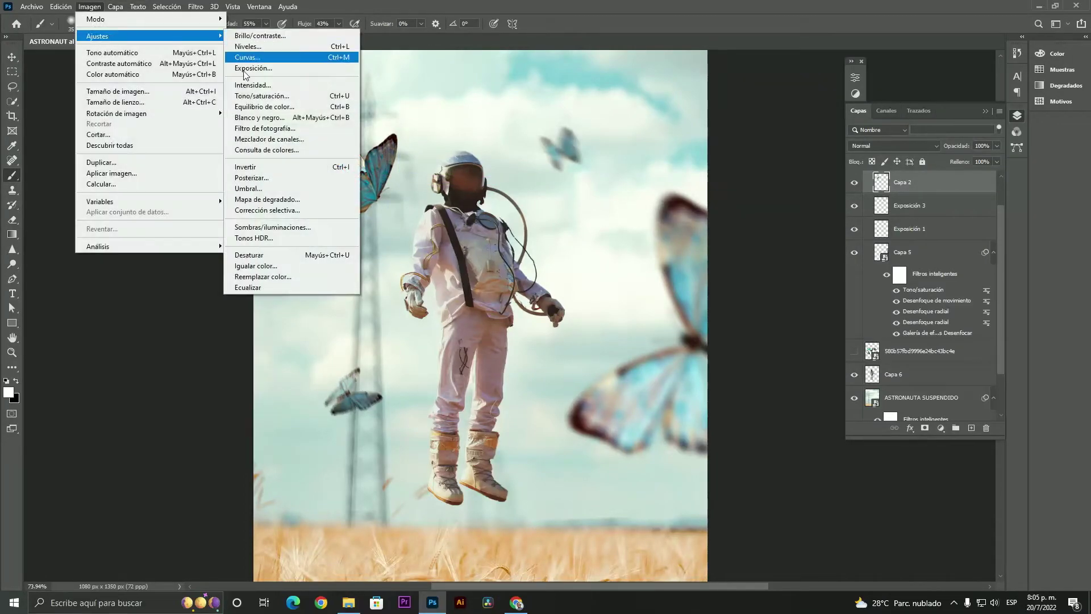
left_click(256, 100)
left_click(943, 126)
key("b")
left_click(89, 6)
left_click(278, 96)
left_click_drag(882, 256, 870, 257)
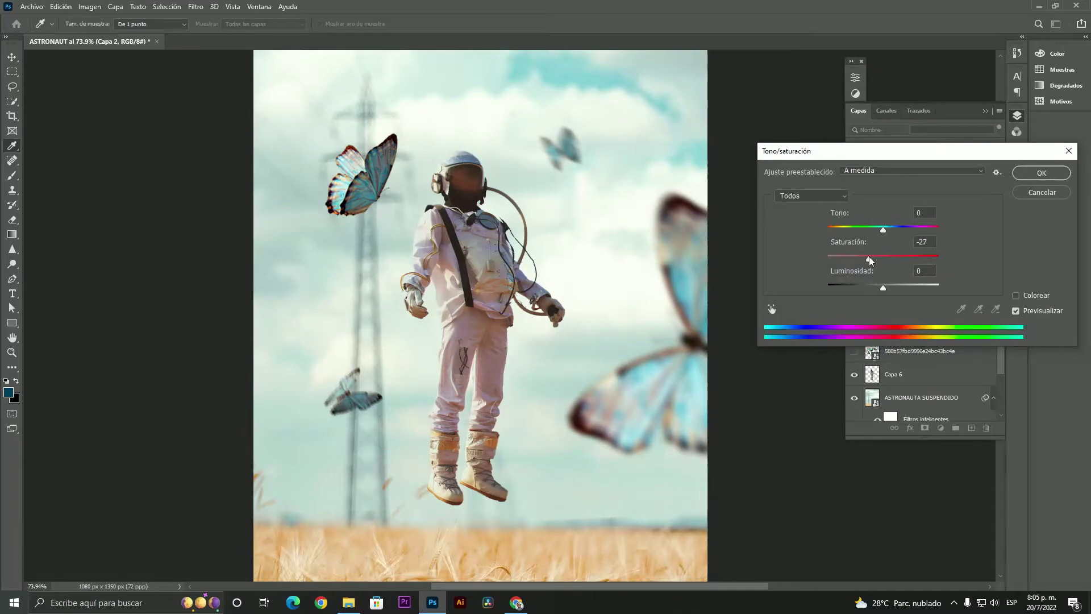
left_click(1017, 173)
- Add an Exposure adjustment of +0.33 clipped to the Capa 2 butterfly
left_click(89, 6)
mouse_move(109, 35)
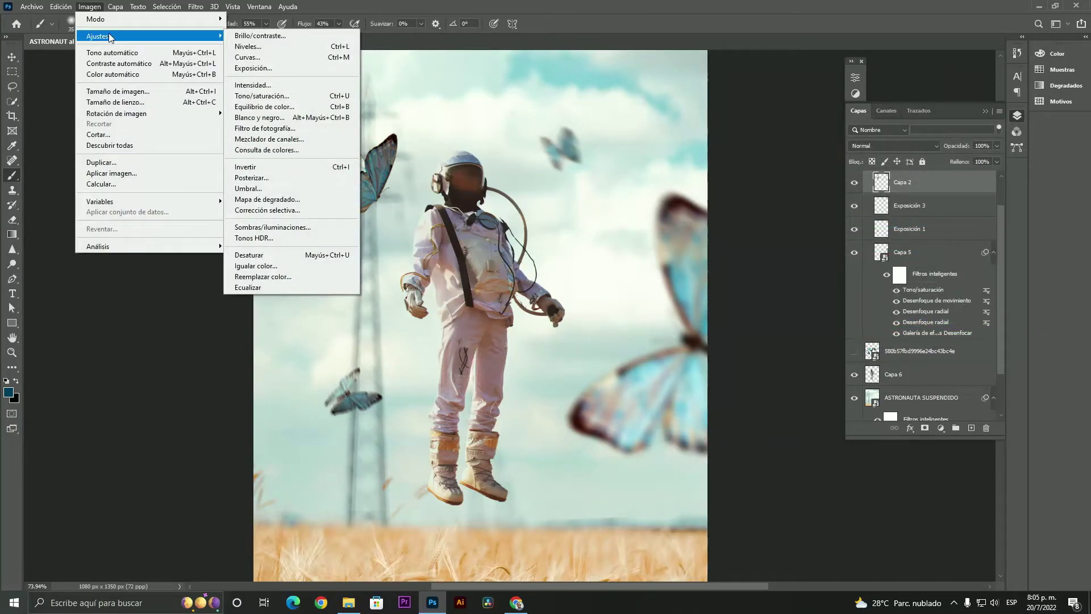
left_click(940, 427)
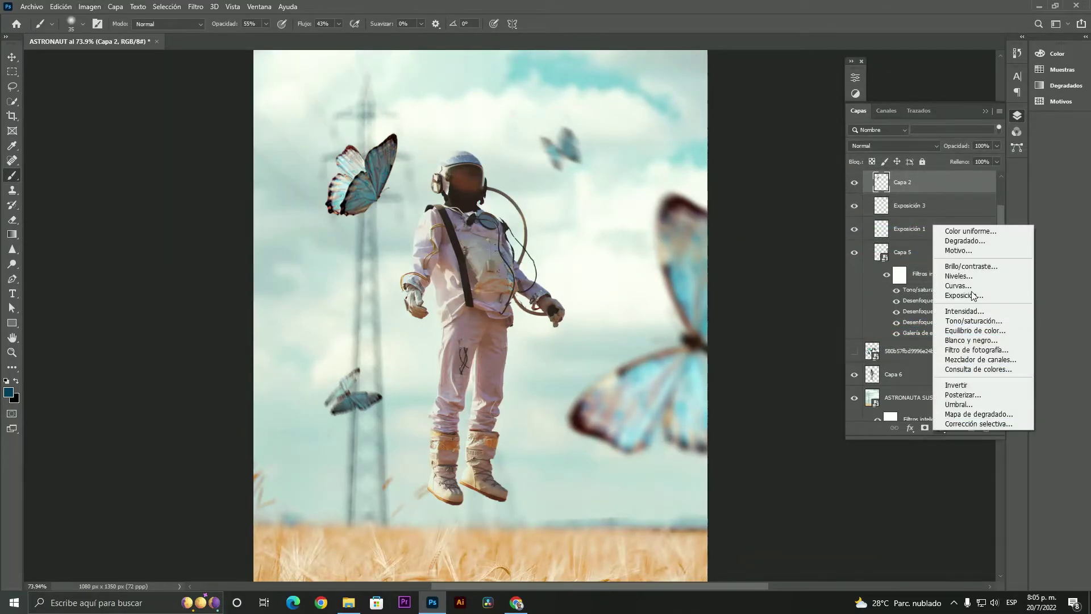
left_click(973, 292)
left_click_drag(758, 138, 763, 143)
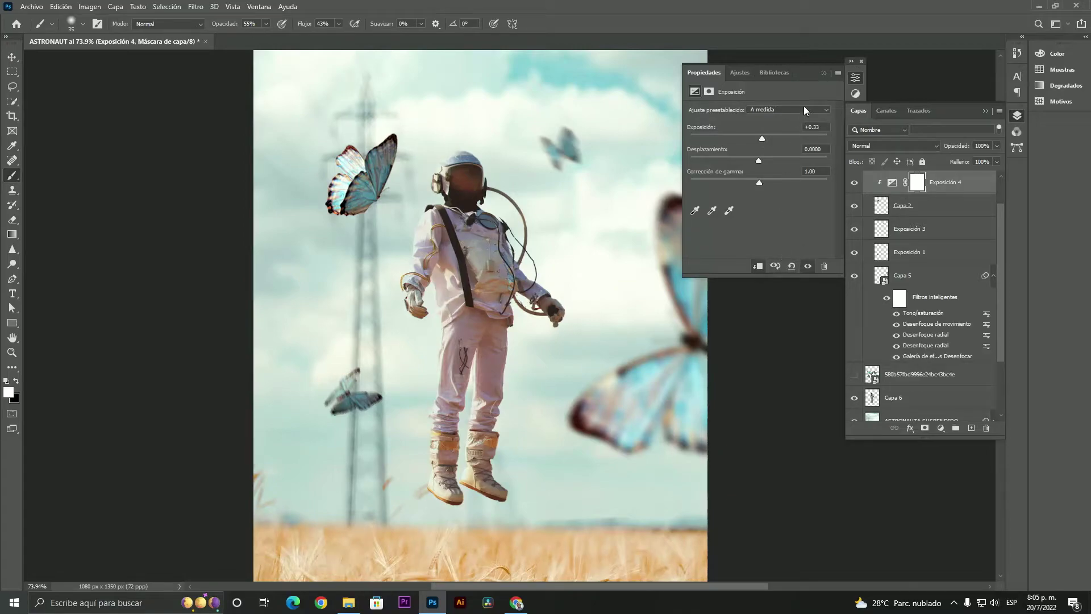
left_click(823, 73)
- Invert the exposure mask and brush light onto the wings of the Capa 2 butterfly with a resized brush
key("ctrl+i")
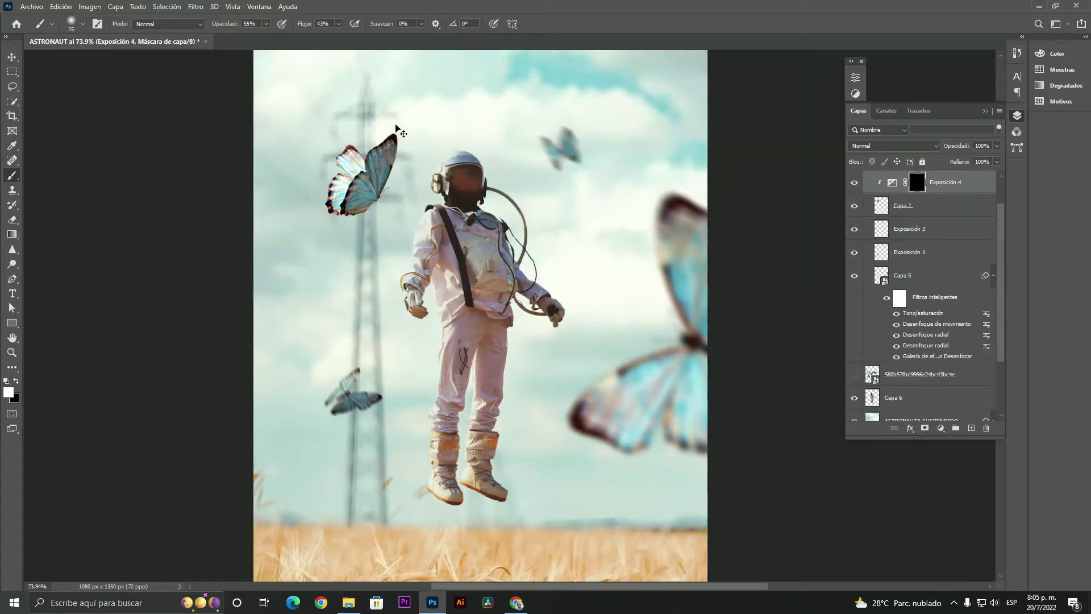
scroll(409, 142, "up", 3)
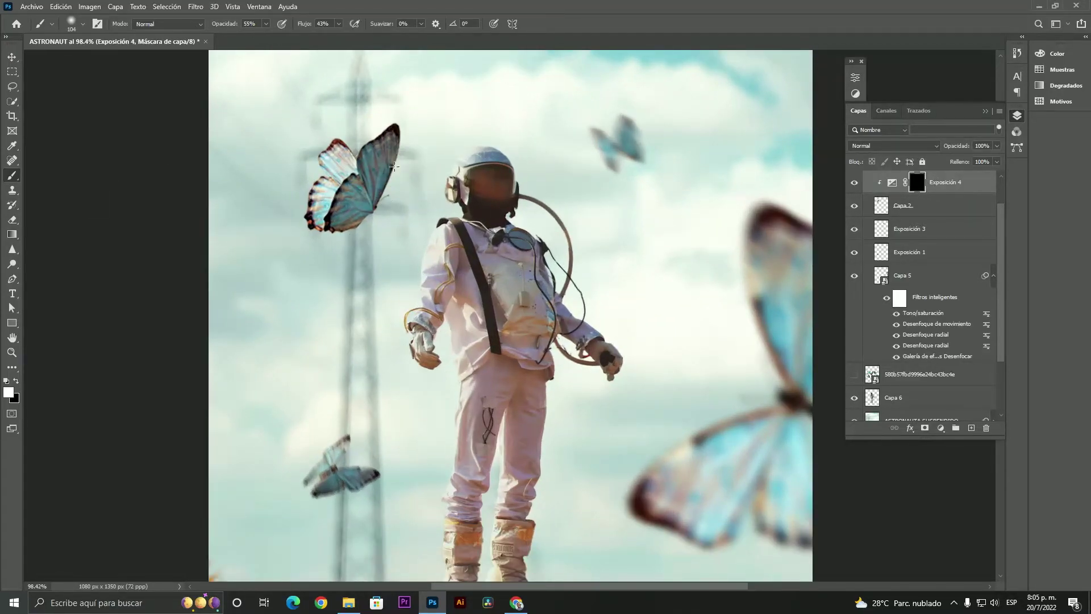
right_click(305, 214, "alt")
right_click(380, 138, "alt")
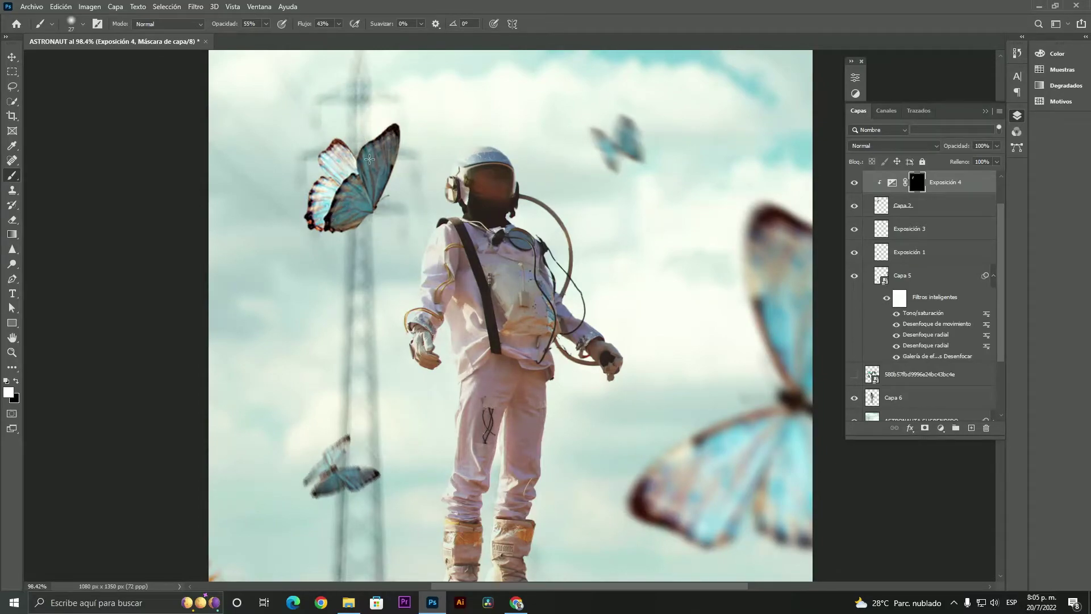
scroll(364, 183, "down", 2)
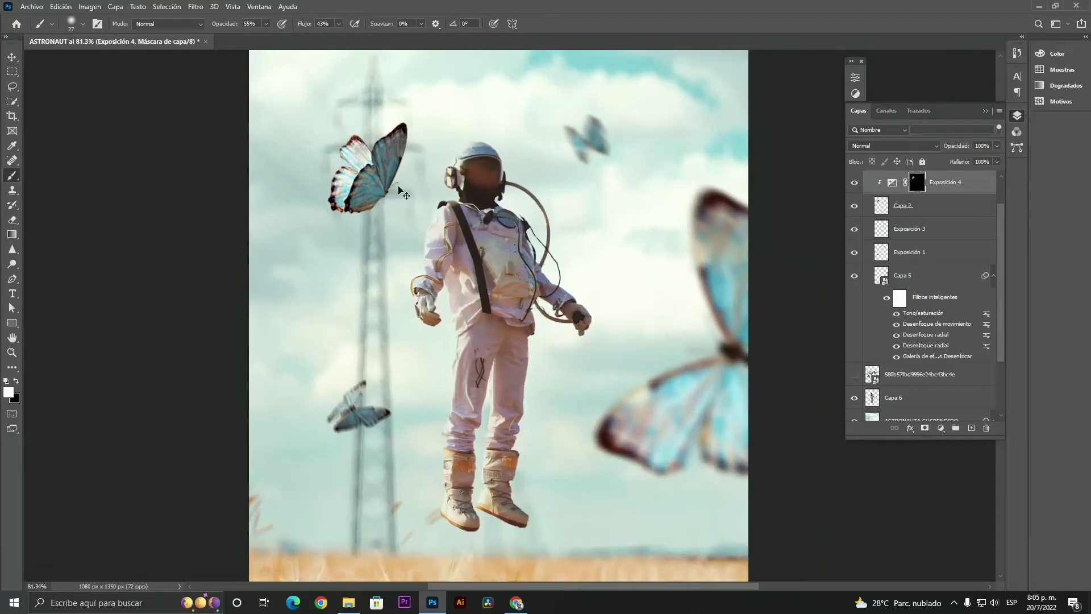
- Merge Capa 2 with its exposure adjustment and slightly adjust the butterfly's size, tilt and position beside the helmet
key("ctrl+t")
left_click_drag(438, 96, 426, 100)
left_click(620, 23)
key("ctrl+e")
key("ctrl+t")
left_click_drag(413, 121, 412, 122)
key("Return")
- Apply a Radial Blur to the merged butterfly in front of the pylon's upper part
left_click(115, 7)
mouse_move(202, 8)
mouse_move(233, 155)
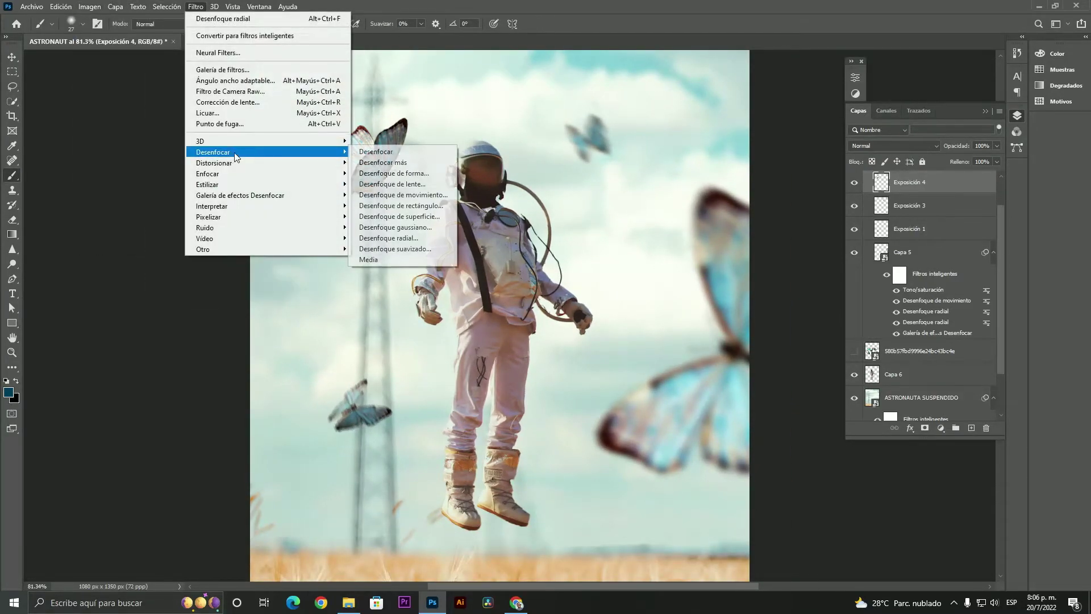
left_click(439, 243)
left_click(780, 171)
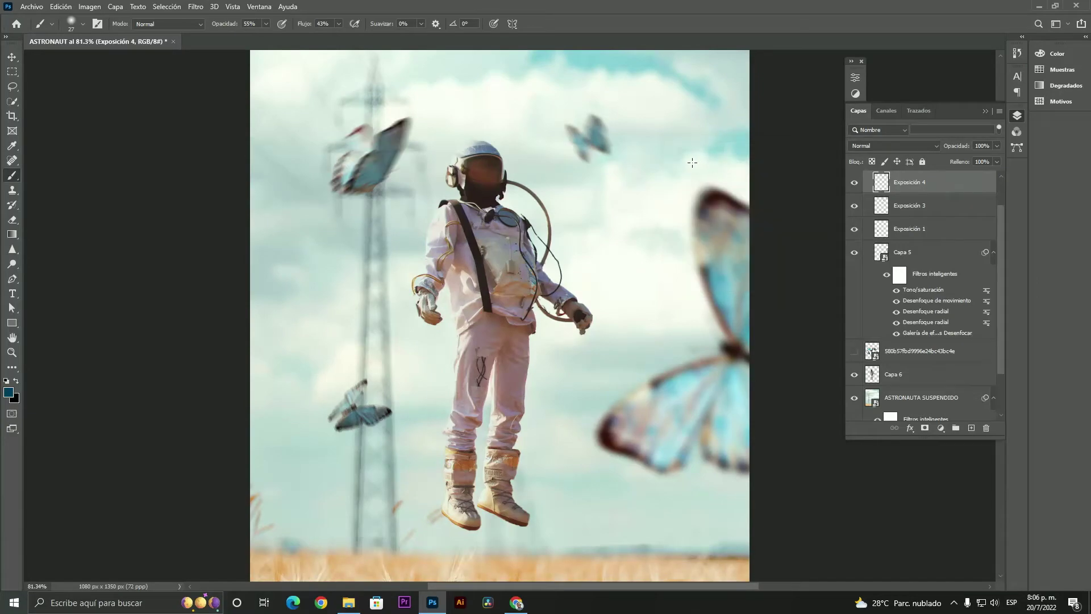
- Shrink the radially blurred butterfly and move it down to the far side of the pylon, near the astronaut's shoulder height
scroll(595, 130, "down", 1)
left_click(14, 57)
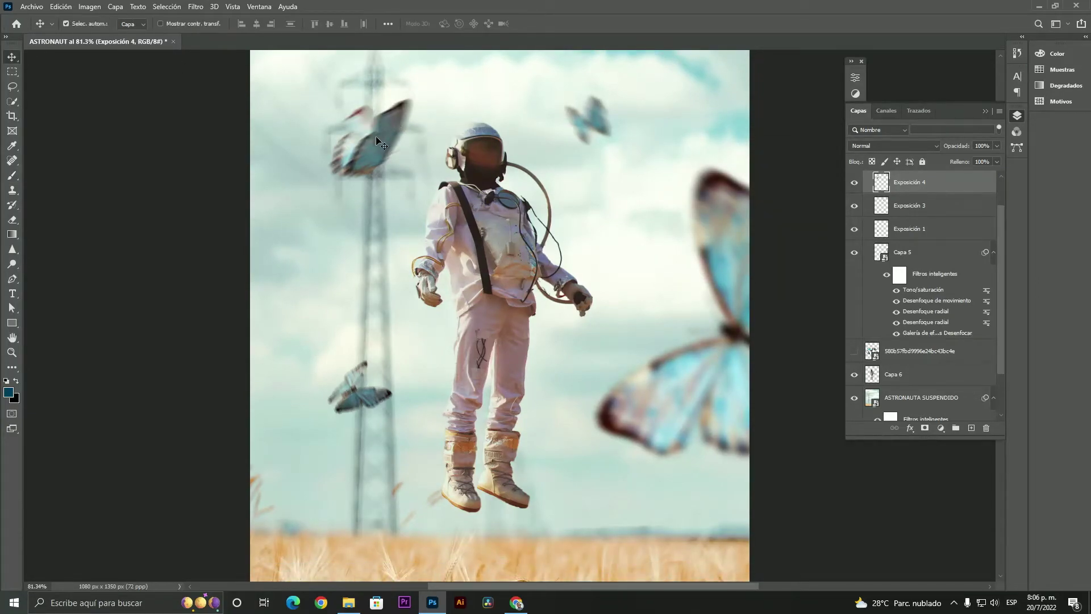
scroll(385, 135, "down", 2)
scroll(384, 132, "up", 2)
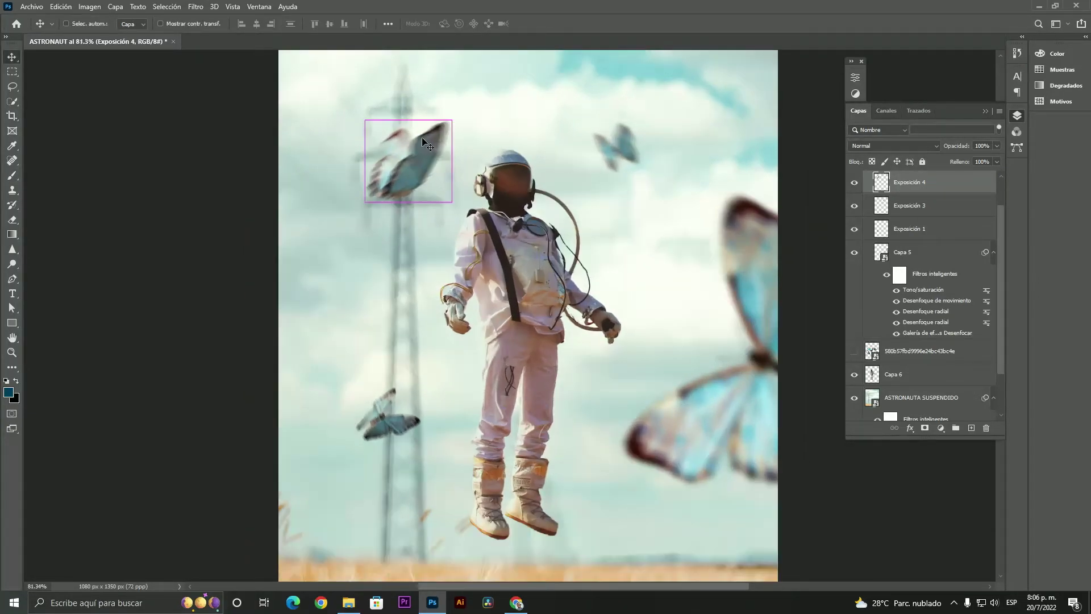
left_click_drag(398, 183, 397, 216)
key("ctrl+t")
left_click_drag(455, 146, 448, 154)
left_click_drag(426, 171, 348, 240)
key("Return")
- Scale the Exposición 1 butterfly at the pylon's lower part to about 83% and shift it slightly
left_click_drag(391, 422, 402, 417)
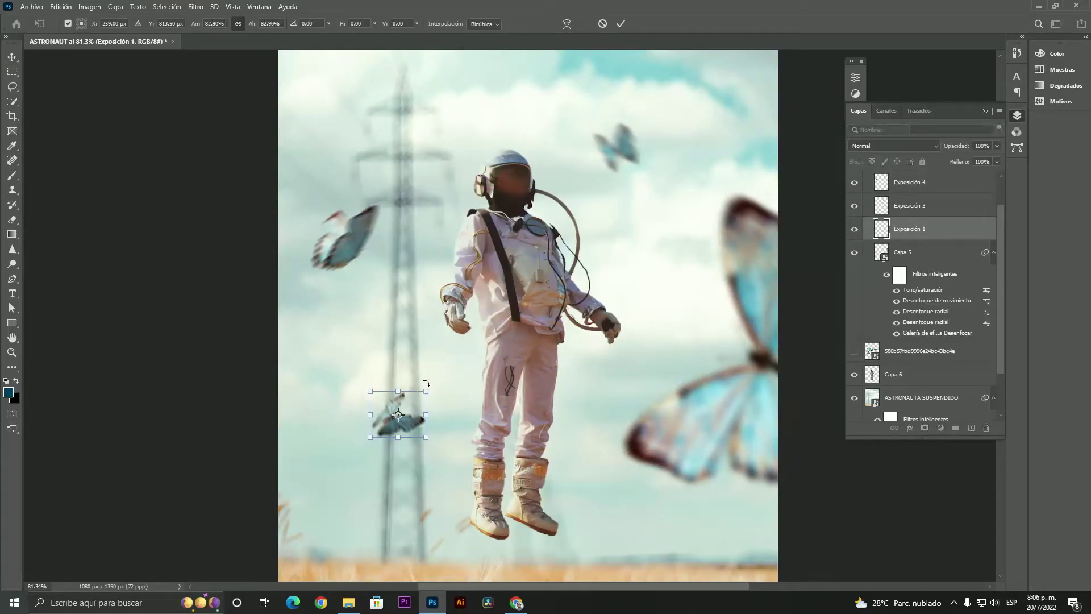
scroll(592, 262, "up", 2)
left_click(923, 211)
scroll(923, 211, "up", 3)
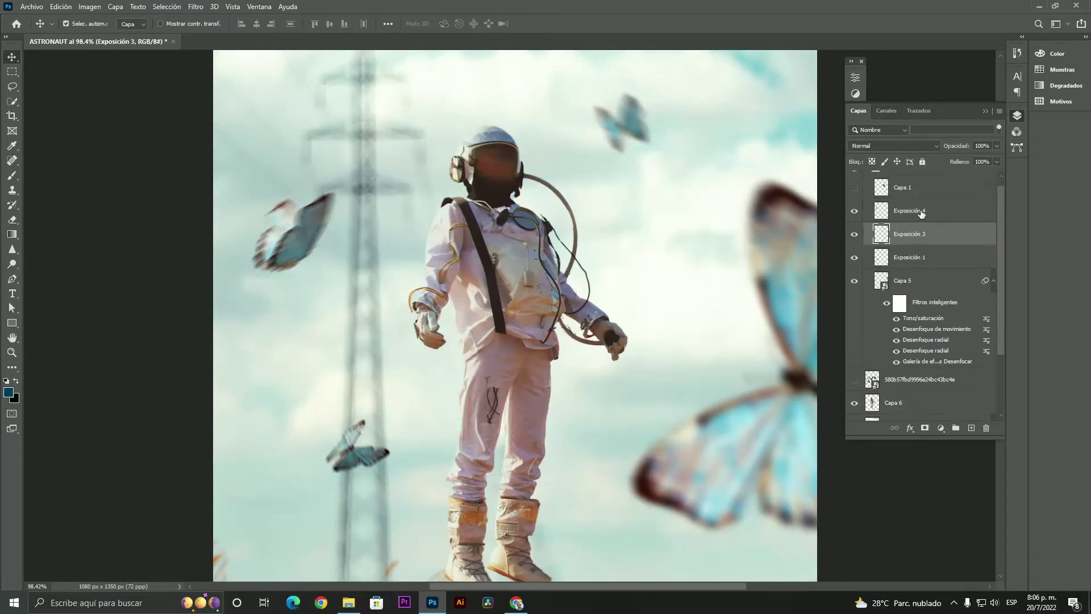
- Show the Capa 1 butterfly, flip it horizontally, shrink it and move it down beside the astronaut's legs
left_click(904, 198)
left_click(853, 198)
scroll(629, 265, "down", 1)
key("ctrl+t")
right_click(656, 258)
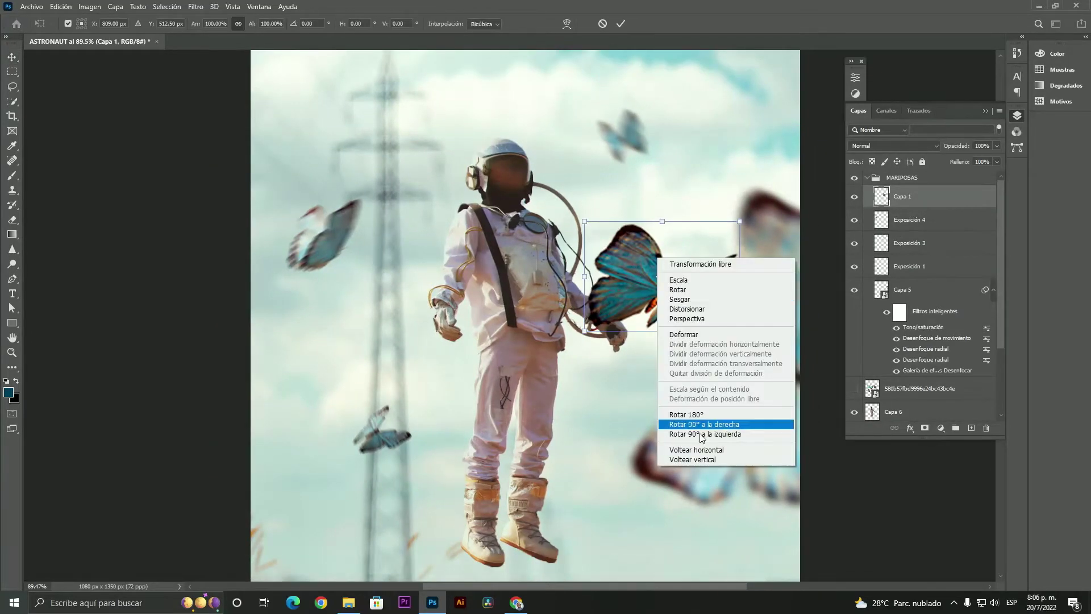
left_click(693, 426)
left_click_drag(704, 282, 659, 384)
left_click_drag(700, 318, 662, 329)
left_click_drag(644, 371, 589, 366)
key("Return")
- Place Capa 1 beneath the Capa 6 astronaut layer and scale it to about 72%, positioned partly behind the thigh
left_click_drag(923, 201, 906, 354)
key("ctrl+t")
left_click_drag(623, 329, 566, 380)
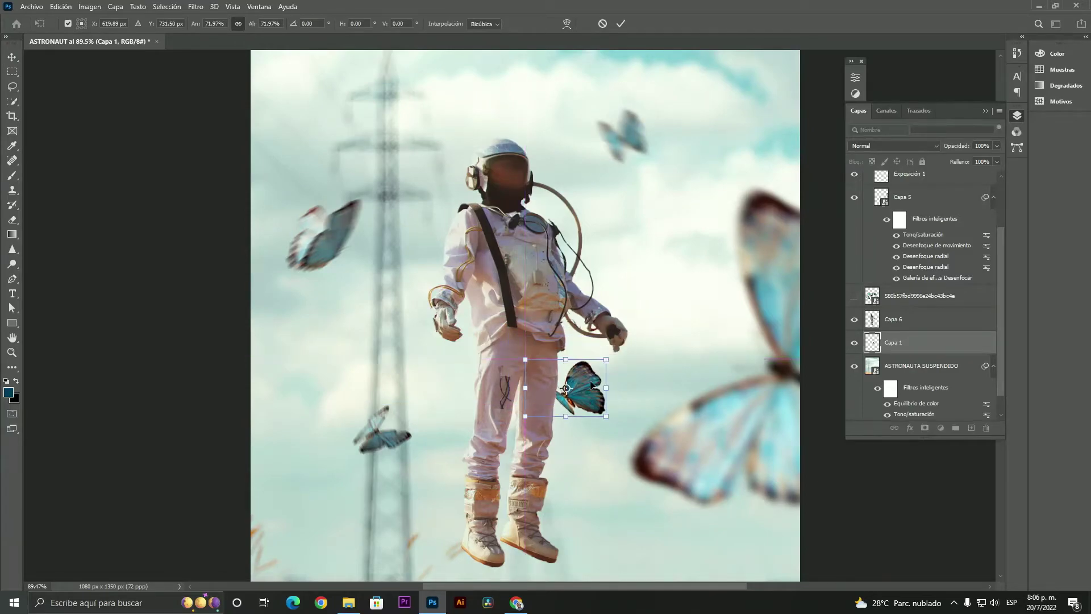
key("Return")
- Apply a Radial Blur with an amount of 3 to the Capa 1 butterfly
scroll(553, 372, "up", 1)
left_click(138, 8)
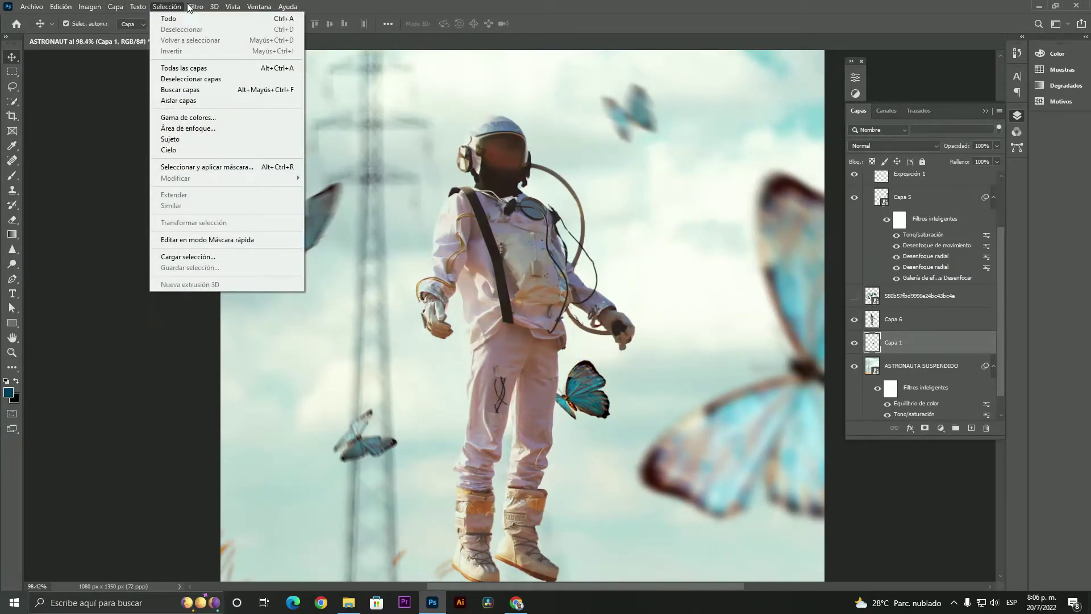
mouse_move(196, 6)
mouse_move(227, 151)
left_click(391, 238)
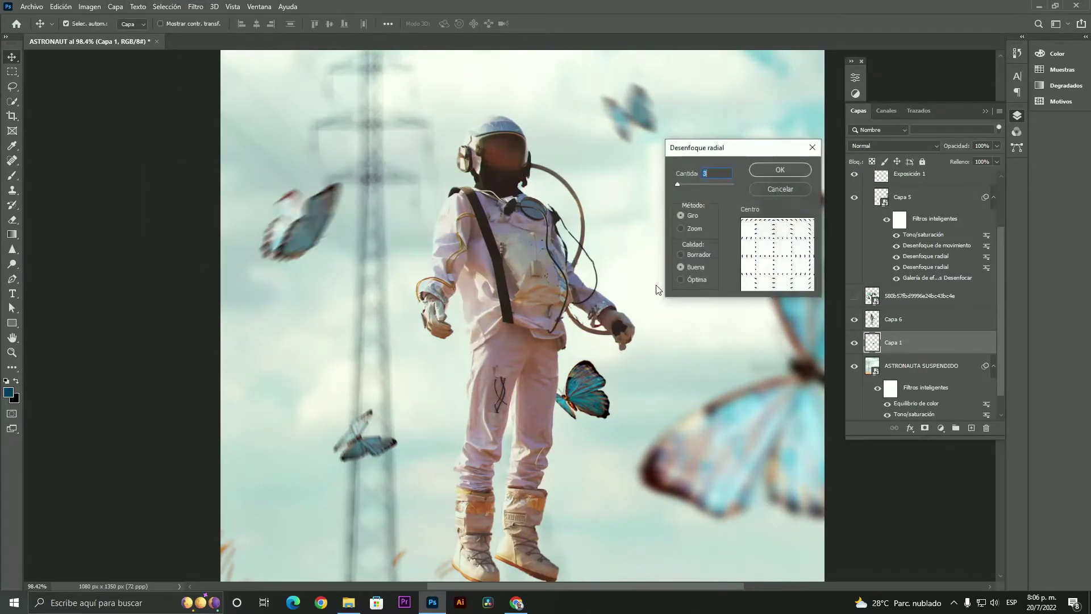
left_click(780, 170)
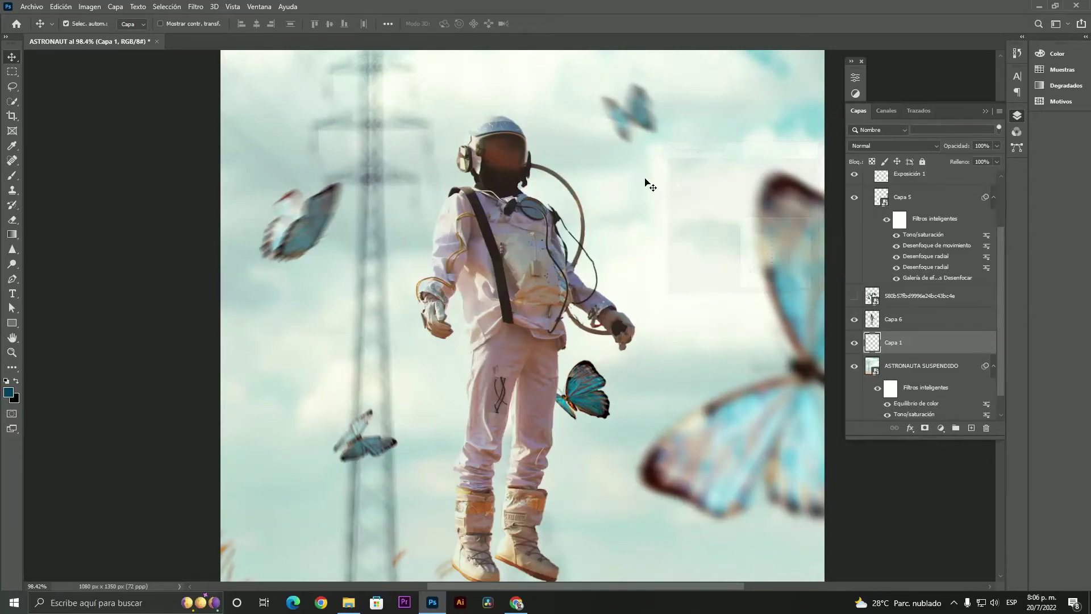
key("super")
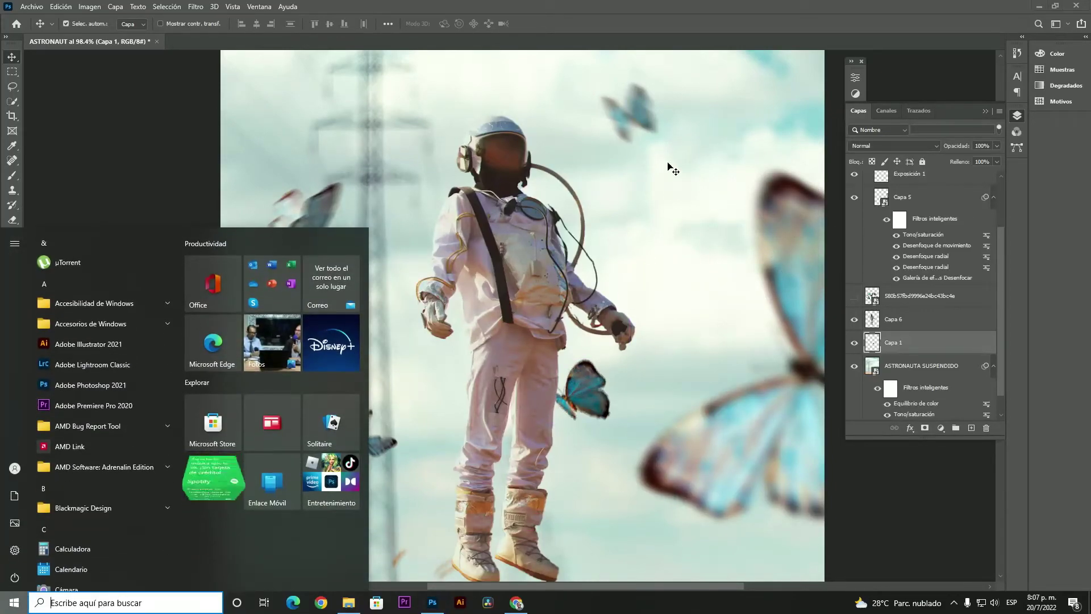
key("super")
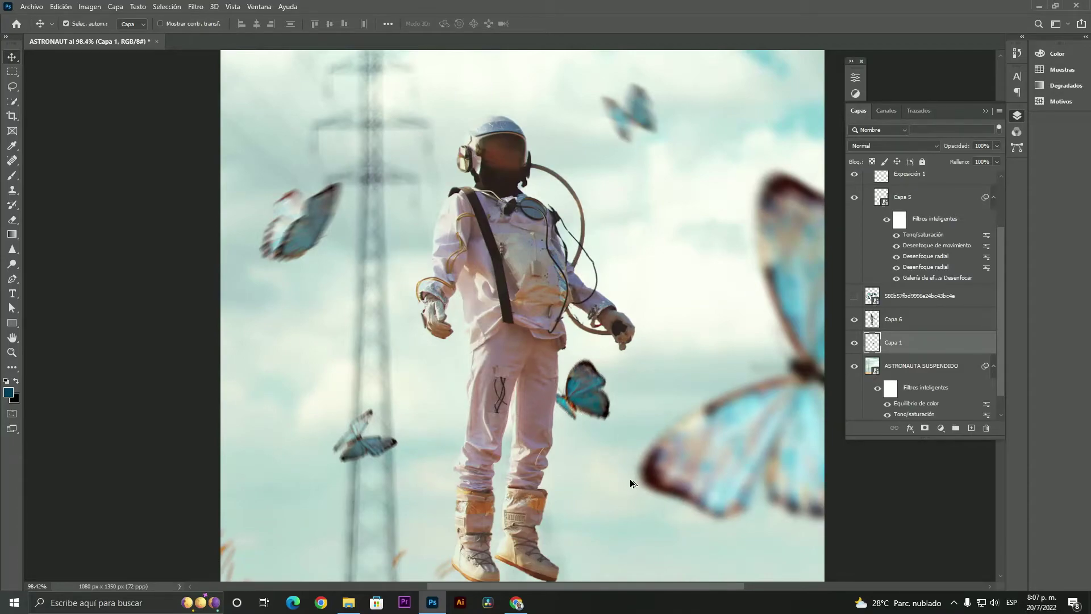
- Lower the saturation of the Capa 1 butterfly to about -21 with Hue/Saturation
scroll(585, 403, "down", 1)
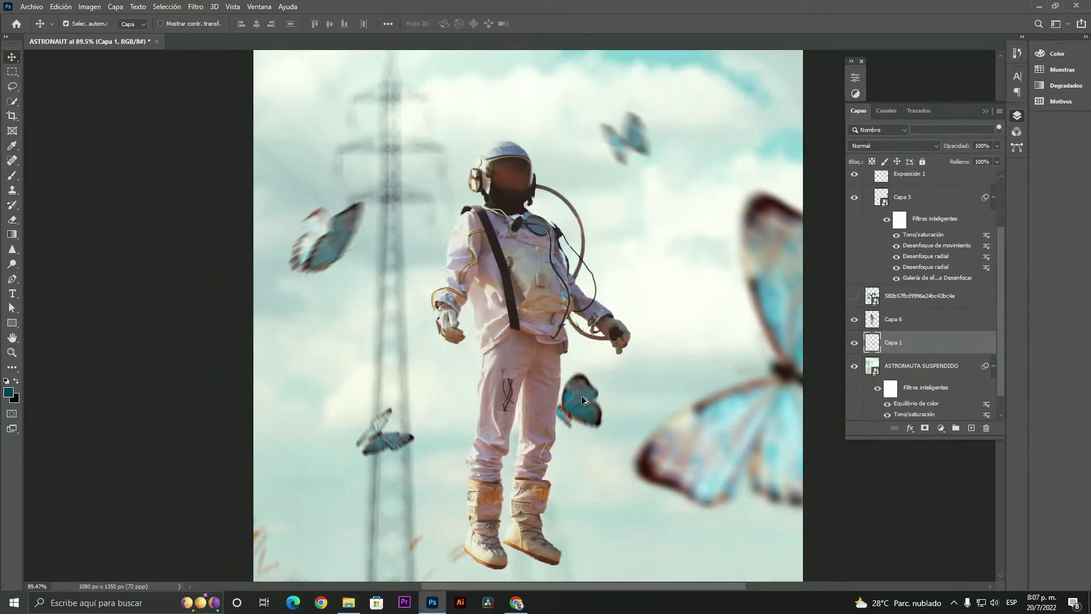
left_click(81, 7)
mouse_move(192, 32)
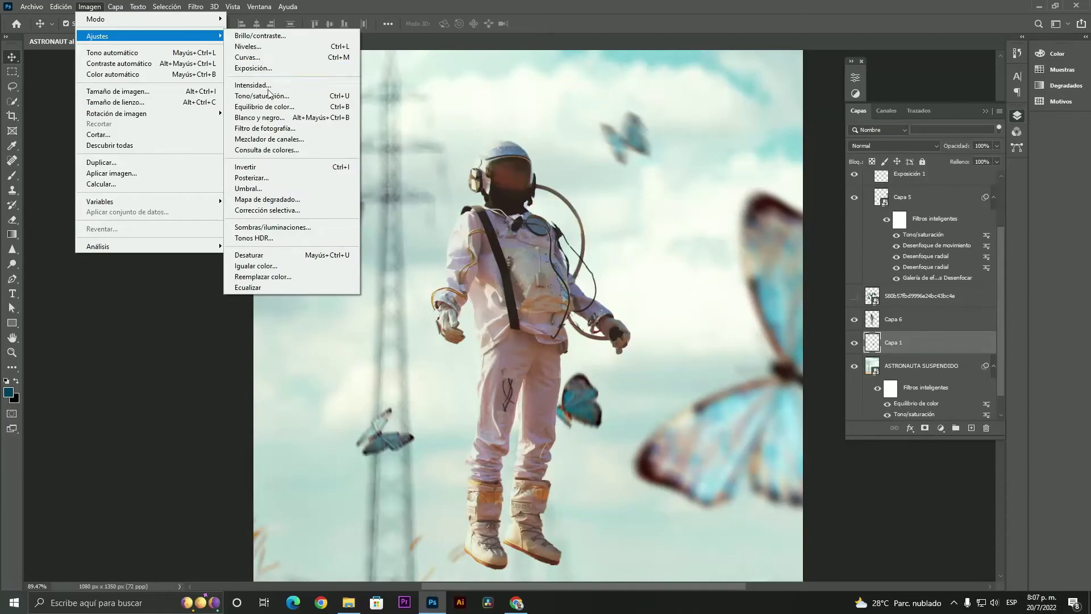
left_click(250, 96)
left_click_drag(875, 263, 872, 258)
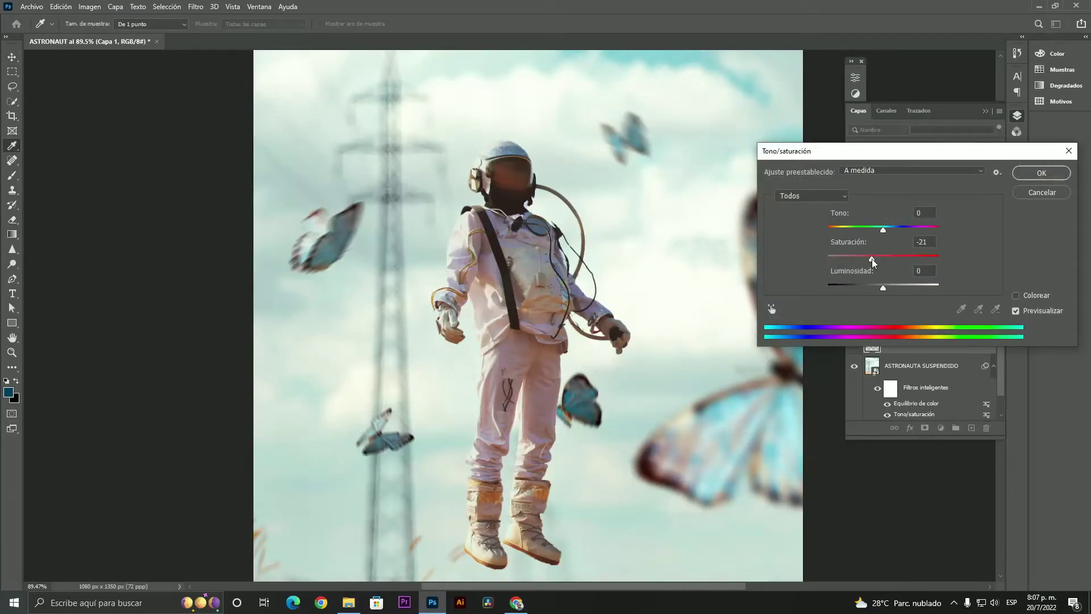
left_click(1028, 173)
- Shift the Capa 1 butterfly slightly outward from the astronaut's leg and tilt it a little clockwise
key("ctrl+t")
left_click_drag(586, 404, 602, 403)
left_click_drag(626, 364, 613, 396)
key("Return")
scroll(591, 392, "up", 4)
scroll(591, 388, "down", 6)
scroll(604, 392, "down", 2)
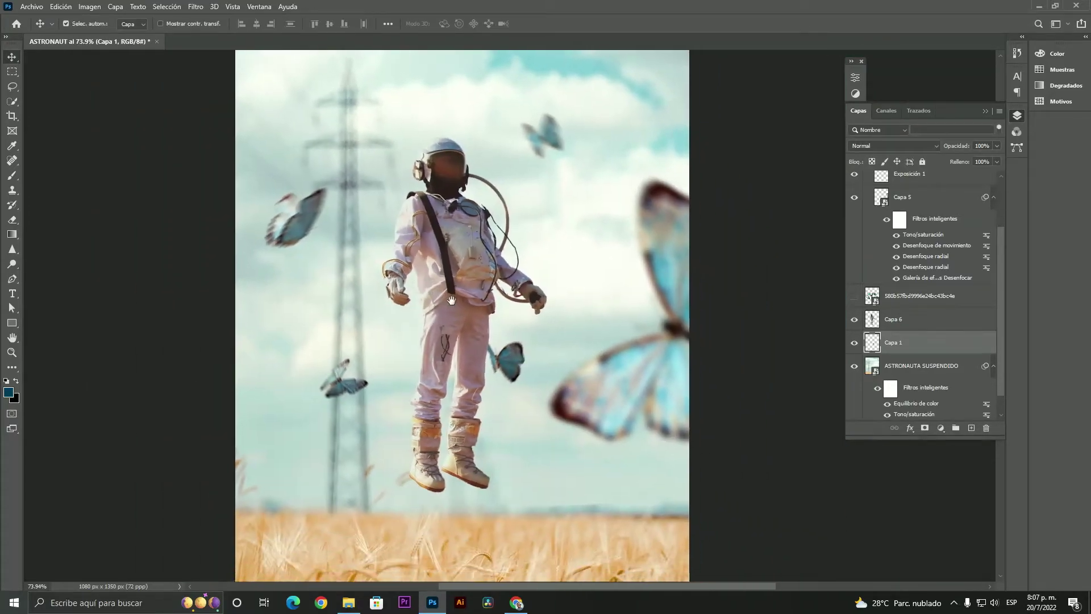
- Add an Exposure adjustment clipped to Capa 1 and raise its exposure slightly
left_click(118, 5)
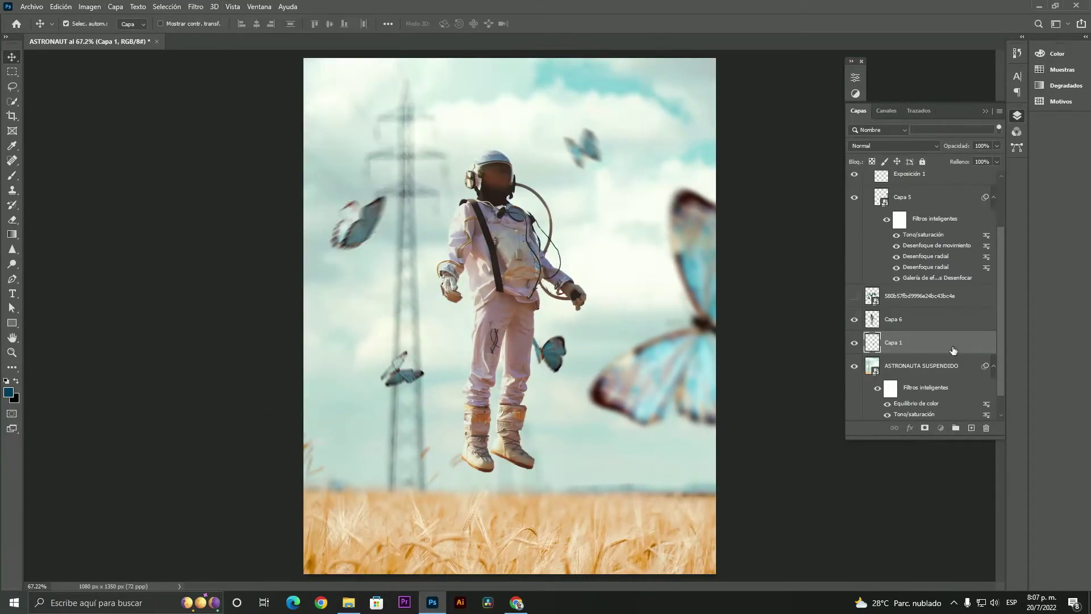
left_click(941, 428)
left_click(966, 294)
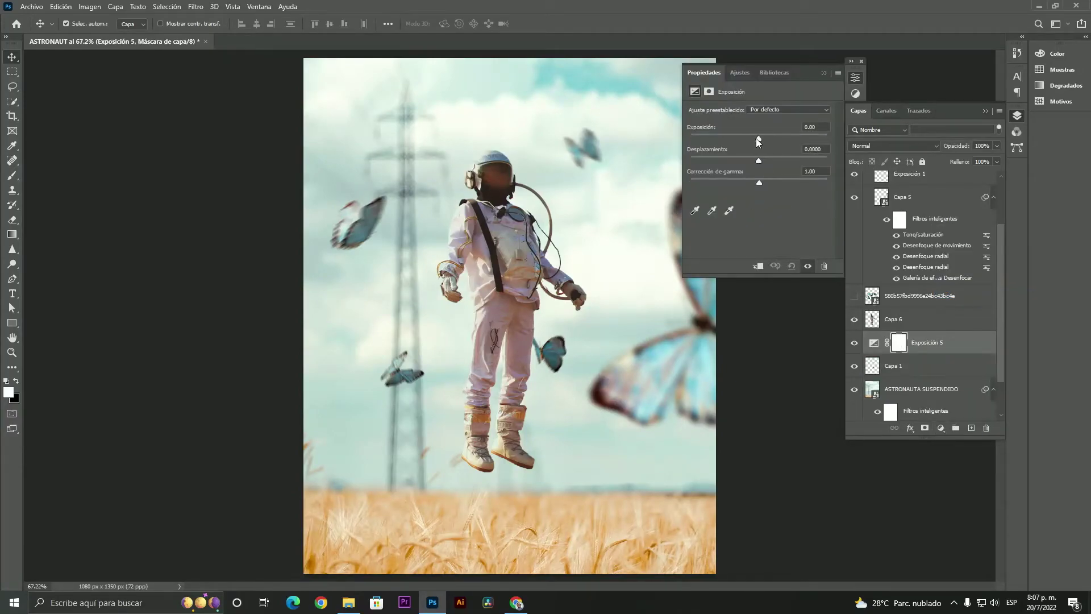
key("ctrl+alt+g")
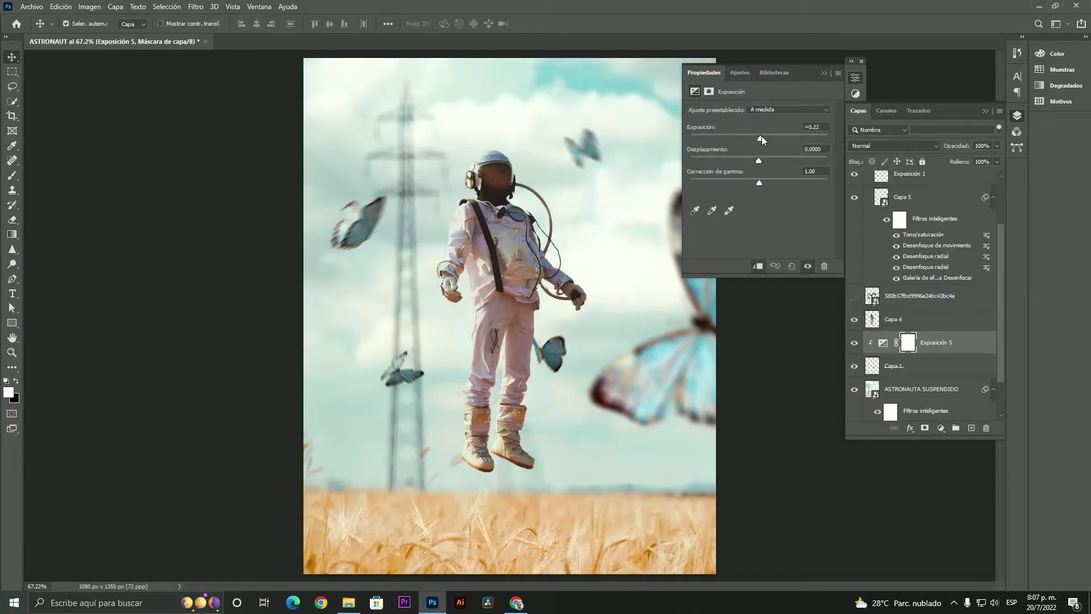
left_click_drag(765, 135, 766, 135)
left_click(825, 72)
- Invert the Exposición 5 mask to black and brush the brightening back in over the butterfly's wing
scroll(267, 268, "up", 6)
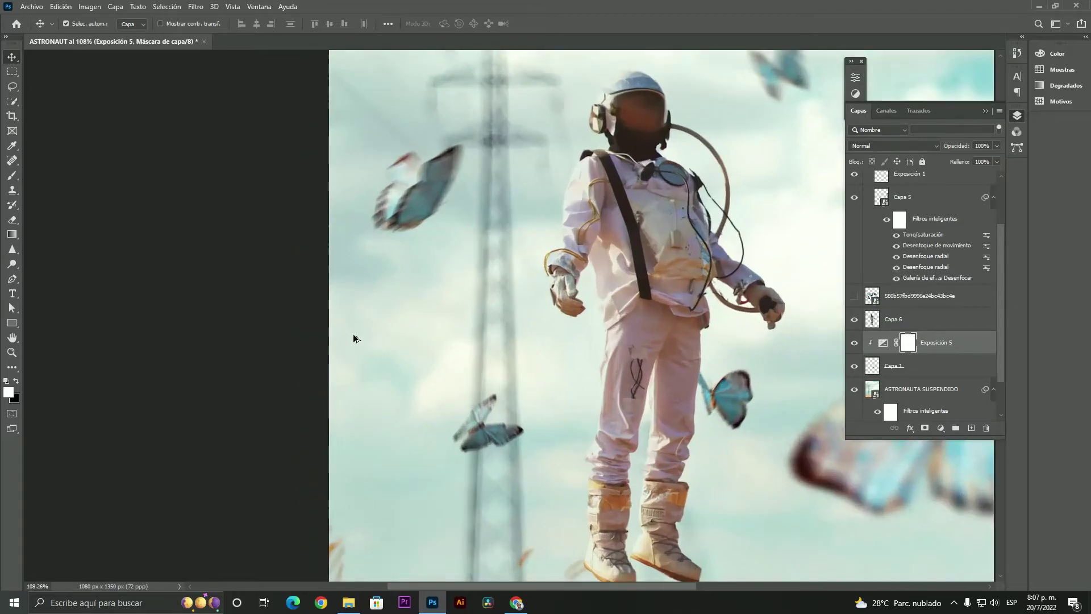
left_click_drag(791, 386, 536, 338)
scroll(536, 339, "up", 2)
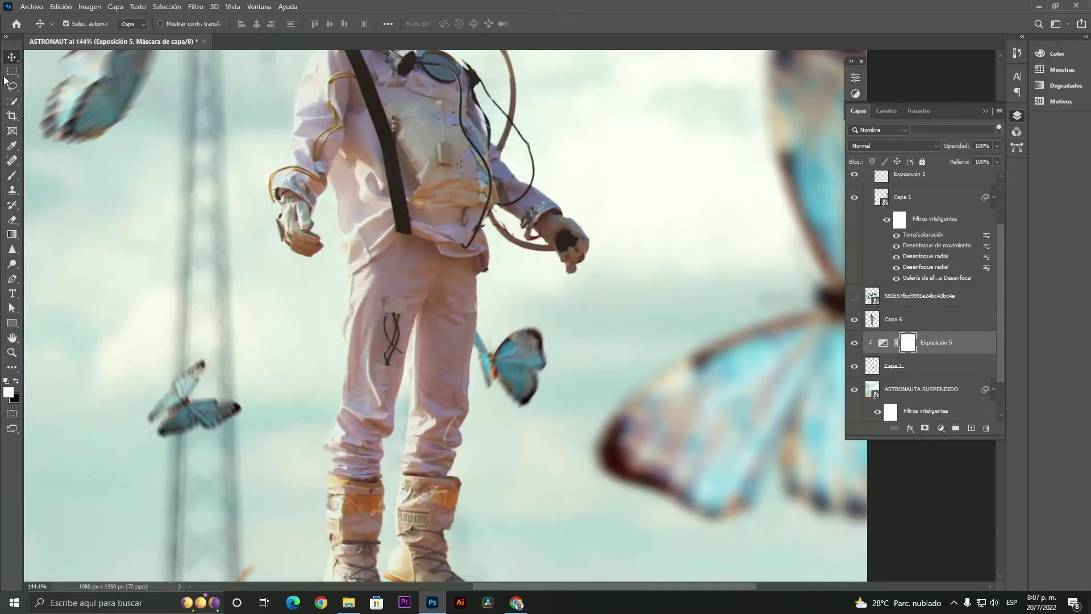
left_click(12, 176)
scroll(528, 352, "up", 2)
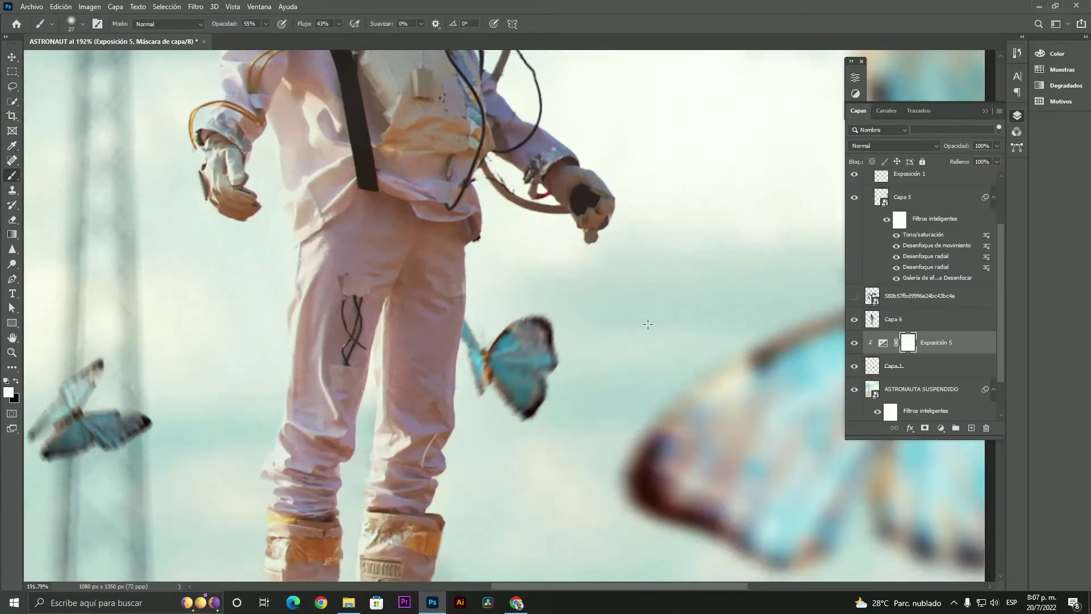
key("ctrl+i")
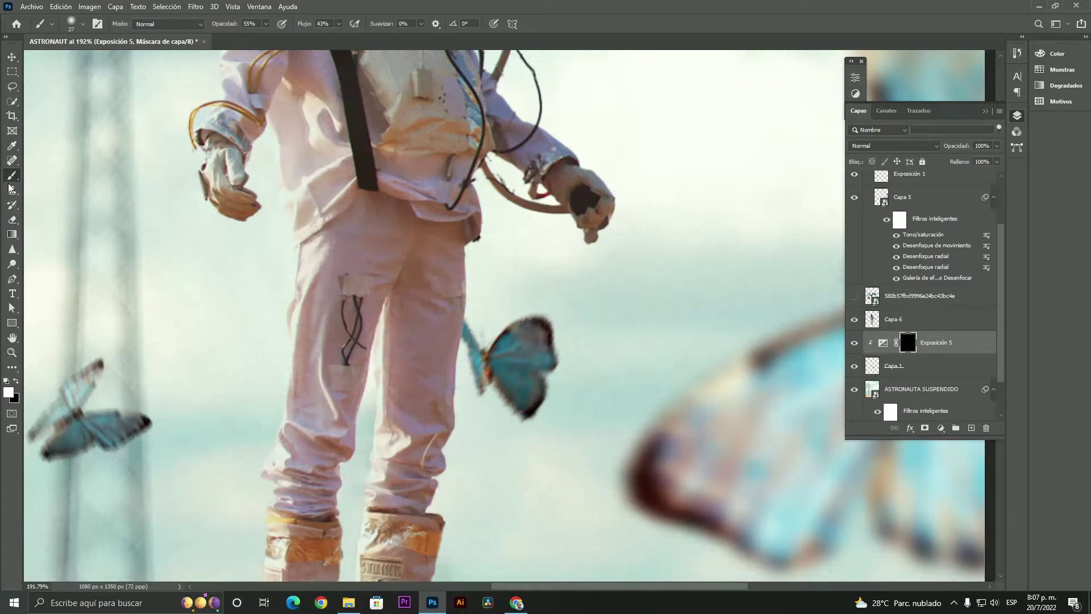
mouse_move(504, 341)
left_mouse_down()
mouse_move(480, 341)
mouse_move(522, 325)
left_mouse_up()
scroll(489, 333, "down", 1)
scroll(512, 398, "down", 6)
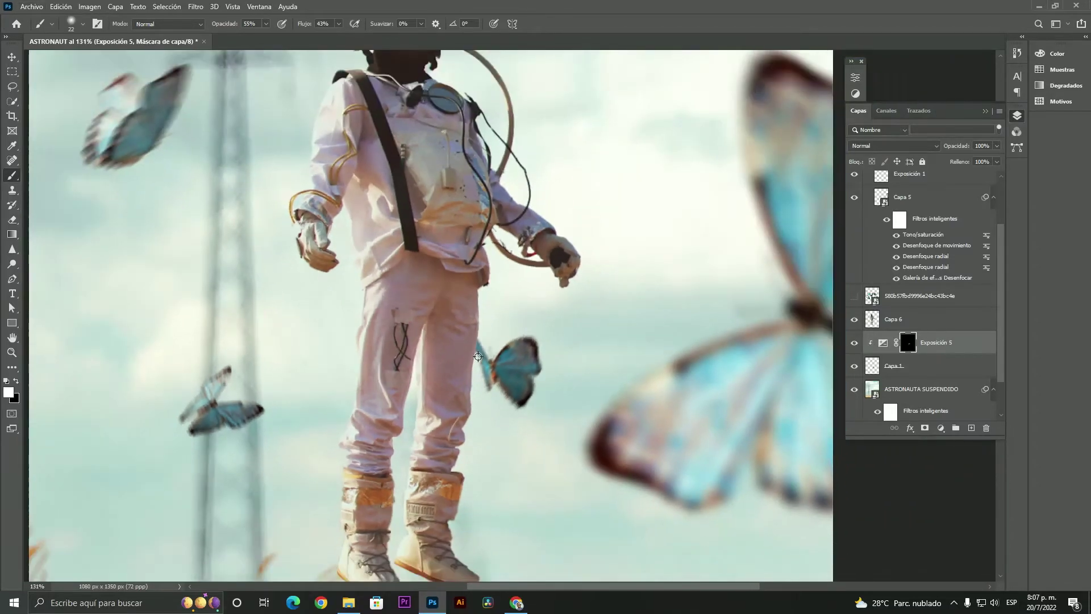
scroll(481, 359, "up", 6)
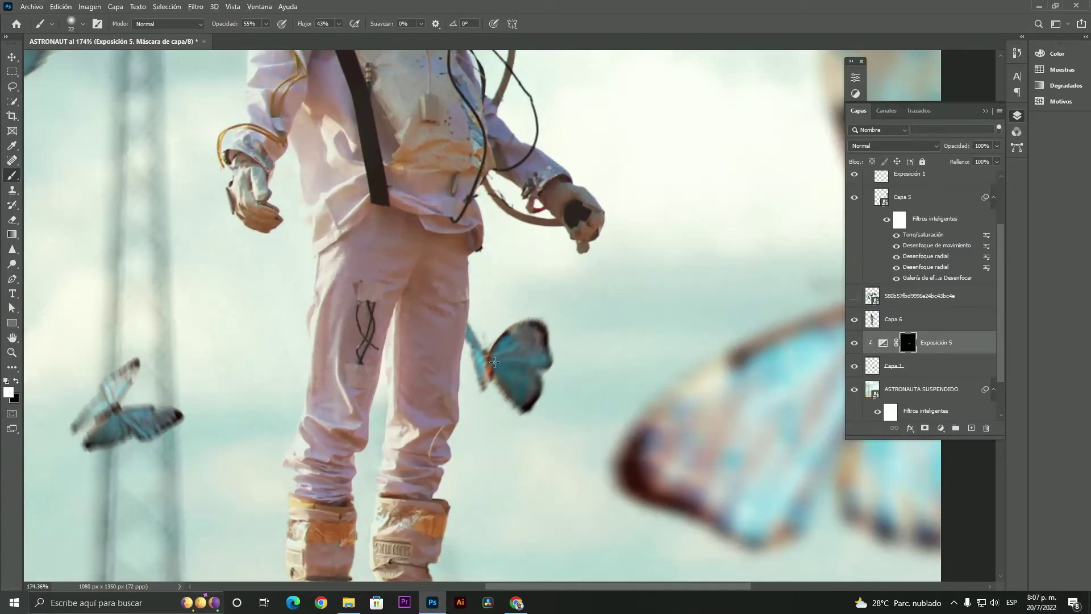
scroll(500, 389, "down", 7)
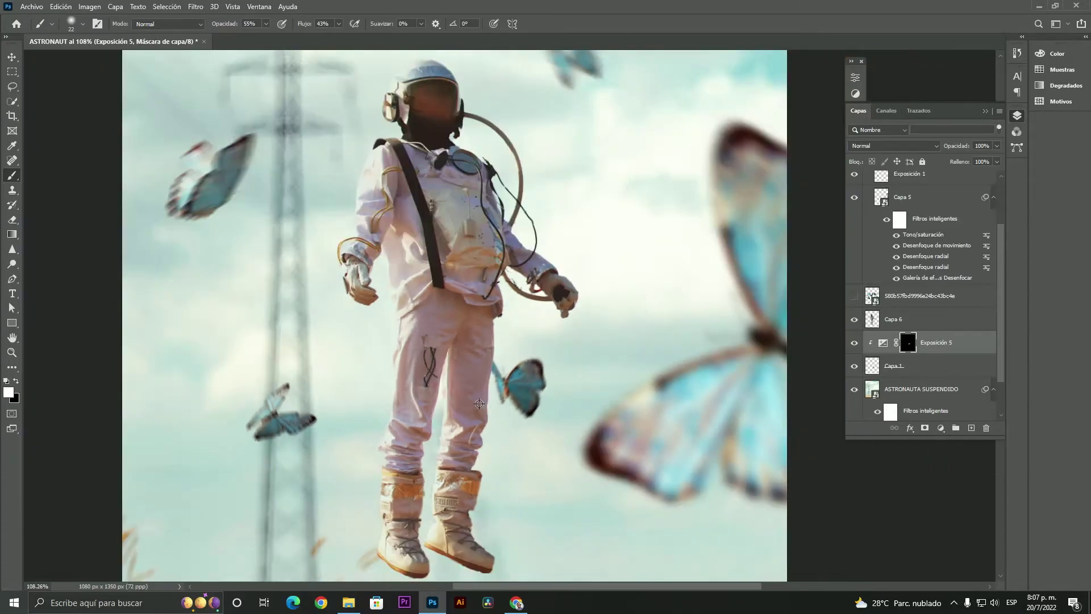
- Merge Capa 1 with its exposure adjustment and move the merged butterfly slightly down beside the astronaut's leg
key("ctrl+t")
left_click(931, 379)
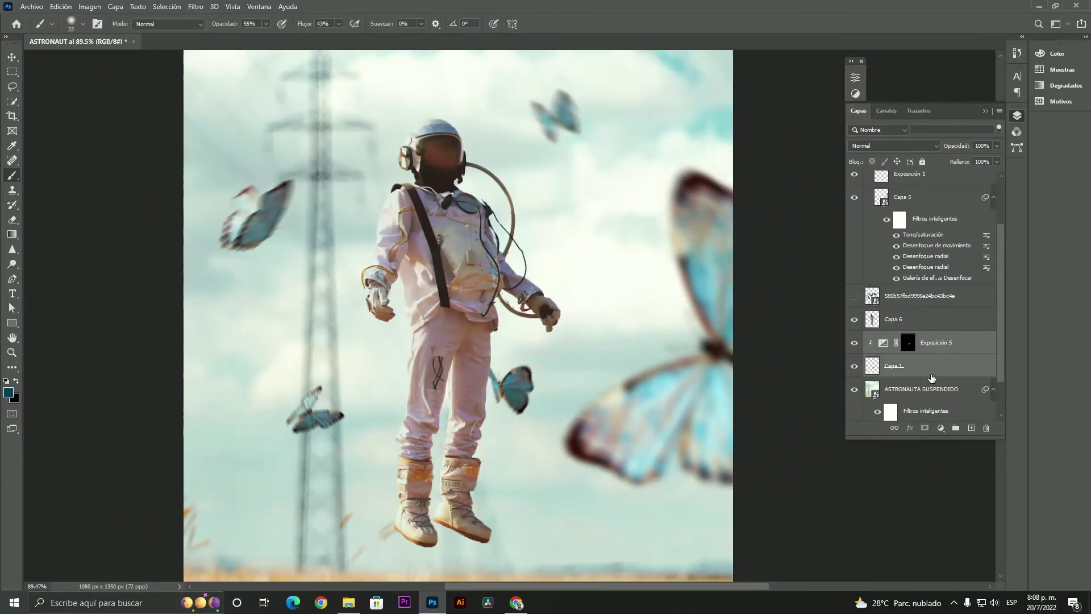
key("ctrl+e")
key("ctrl+t")
left_click_drag(517, 371, 522, 391)
key("Return")
scroll(508, 377, "down", 2)
scroll(489, 340, "up", 1)
left_click_drag(490, 340, 526, 309)
scroll(432, 352, "down", 3)
scroll(526, 309, "up", 1)
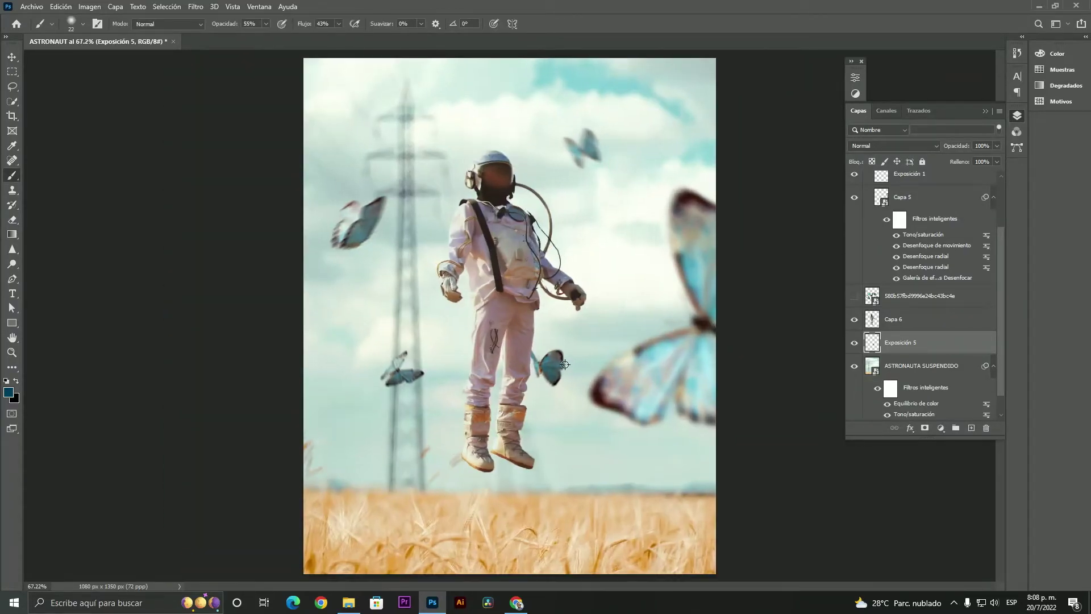
- Save the composite to the desktop as a Photoshop file named ASTRONAUT
scroll(529, 347, "up", 1)
scroll(529, 346, "down", 1)
left_click(31, 6)
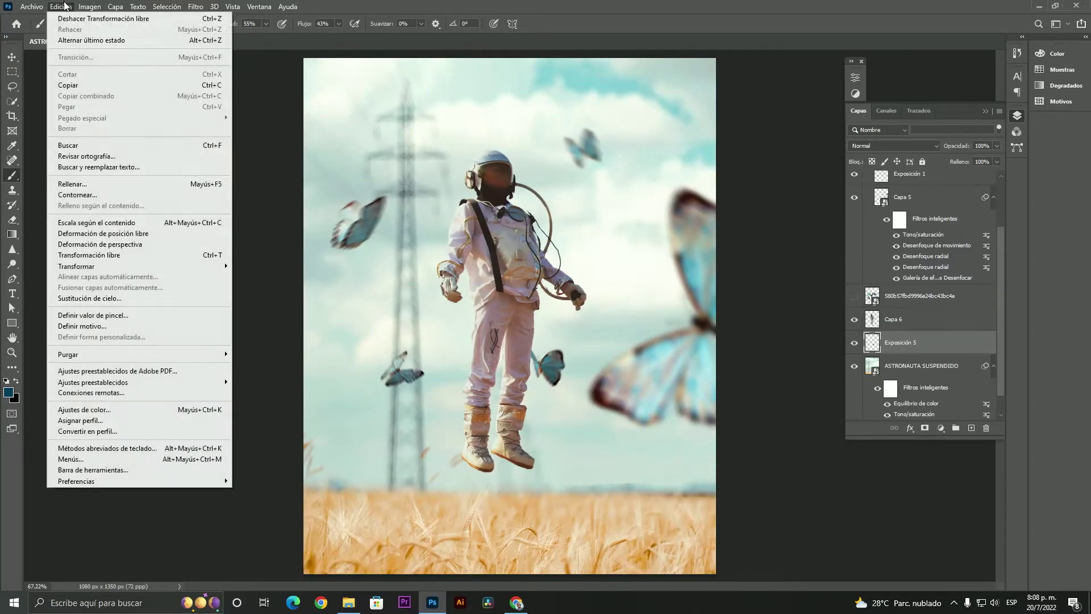
left_click(52, 132)
left_click(618, 470)
left_click(55, 94)
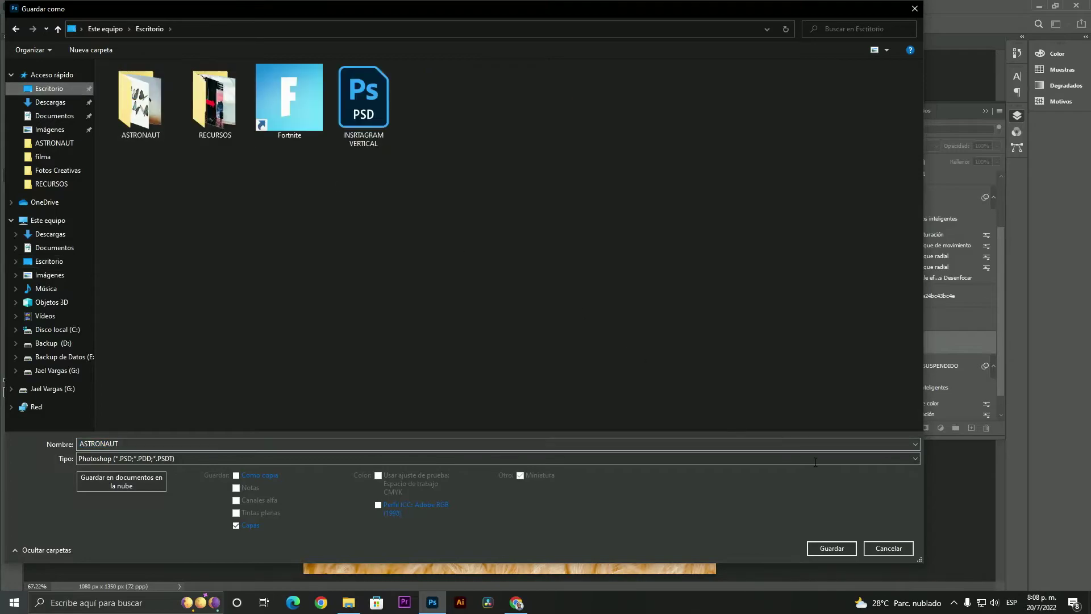
left_click(831, 548)
left_click(683, 174)
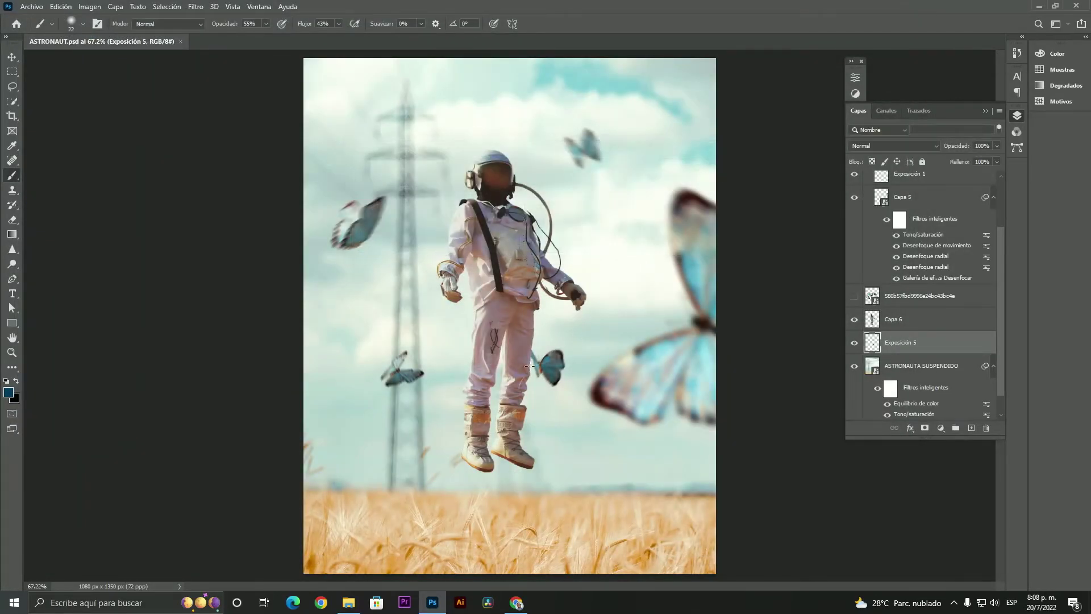
- Switch to Adobe Lightroom Classic and start importing photos and video
key("super")
type("LIG")
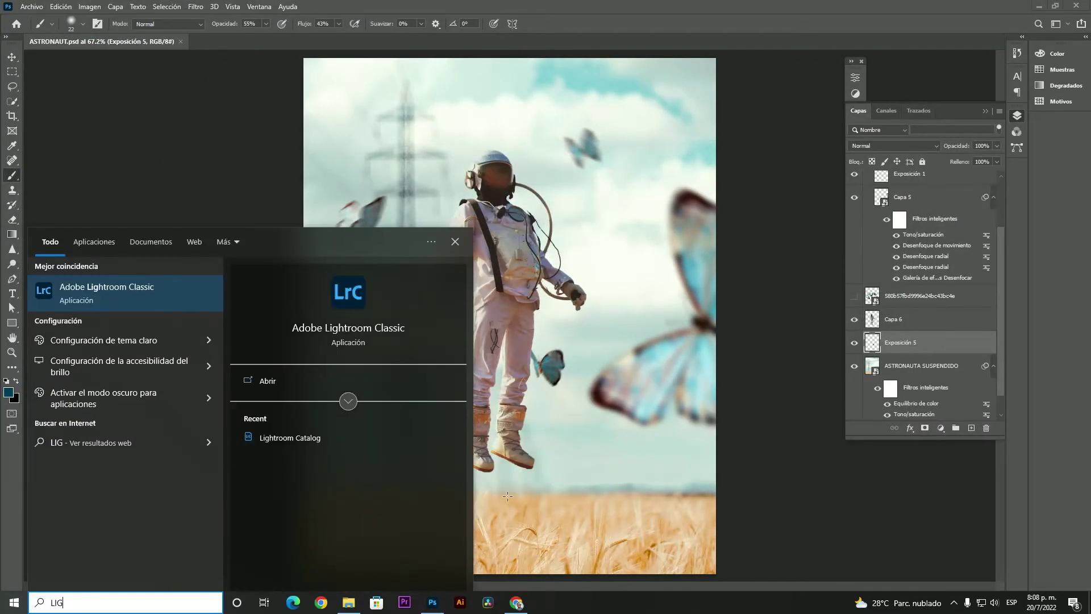
left_click(188, 304)
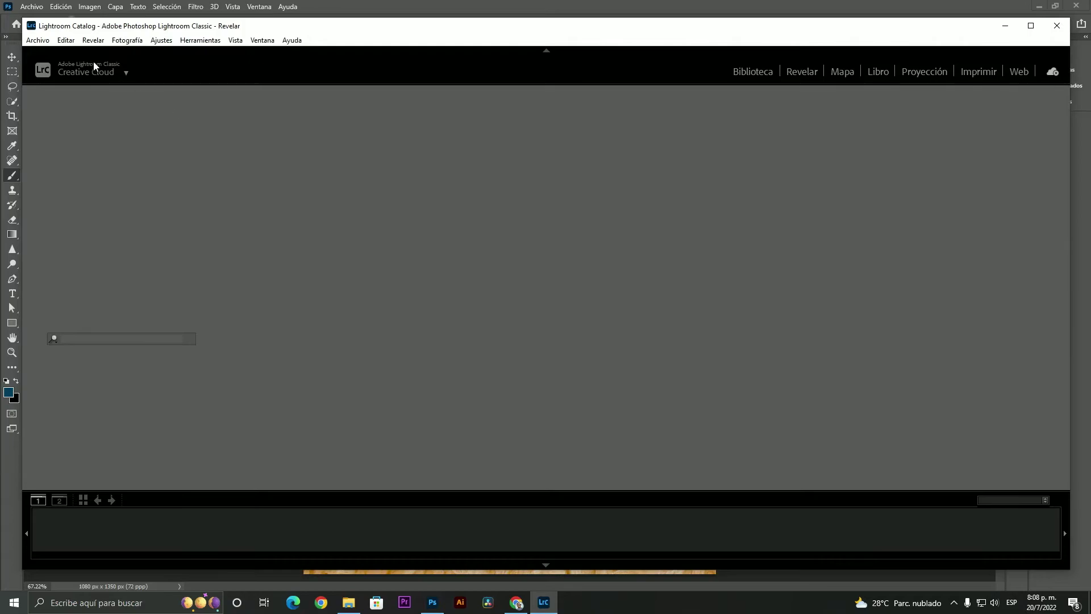
left_click(38, 39)
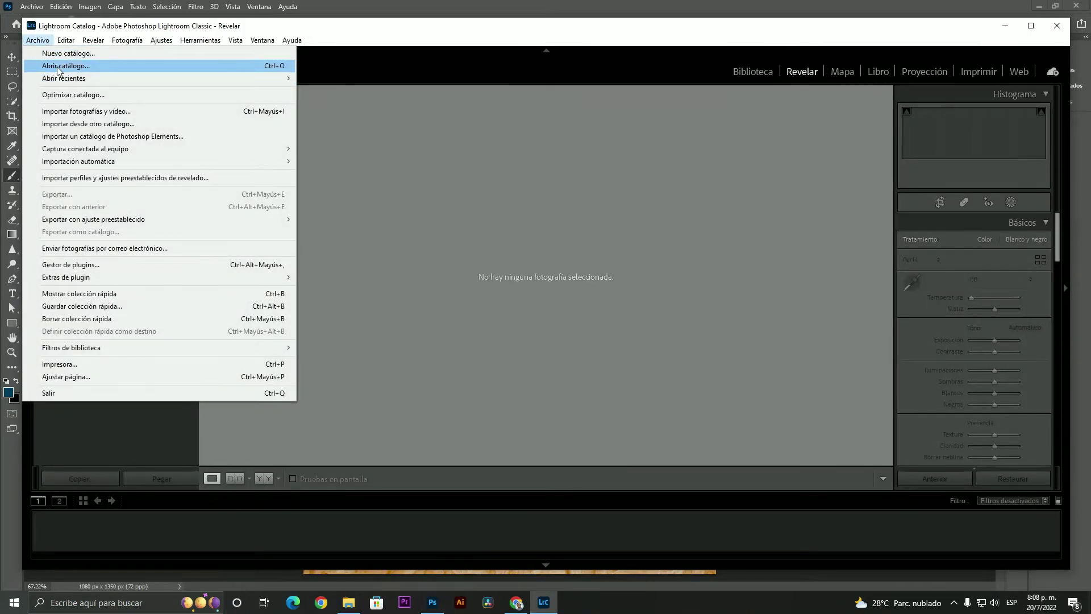
left_click(59, 111)
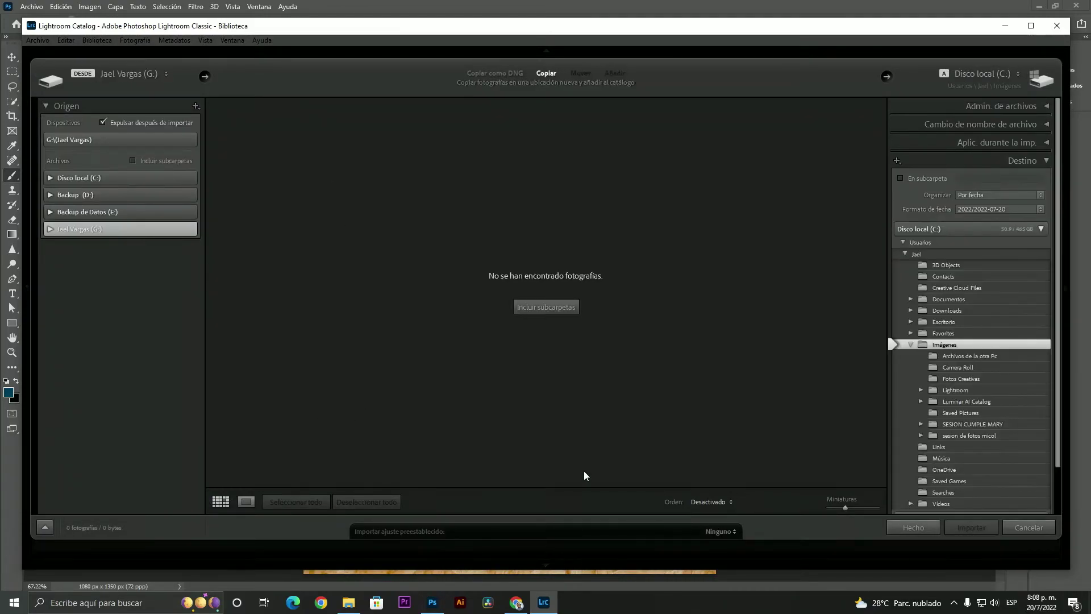
- Add the ASTRONAUT PSD from the desktop to the Lightroom import and view its preview enlarged
key("super+e")
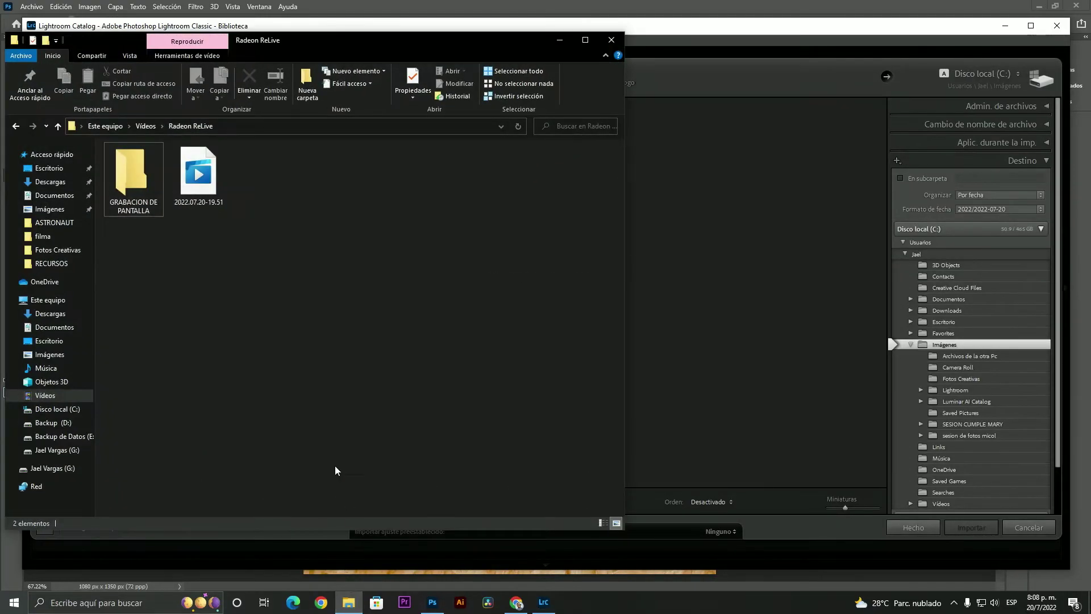
left_click(63, 172)
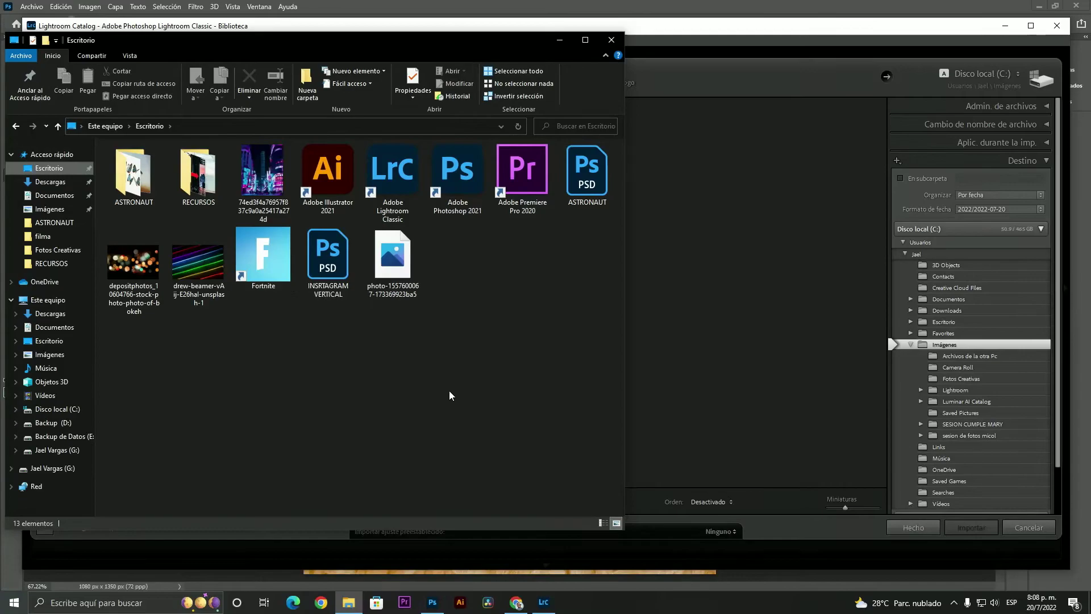
left_click_drag(589, 181, 659, 233)
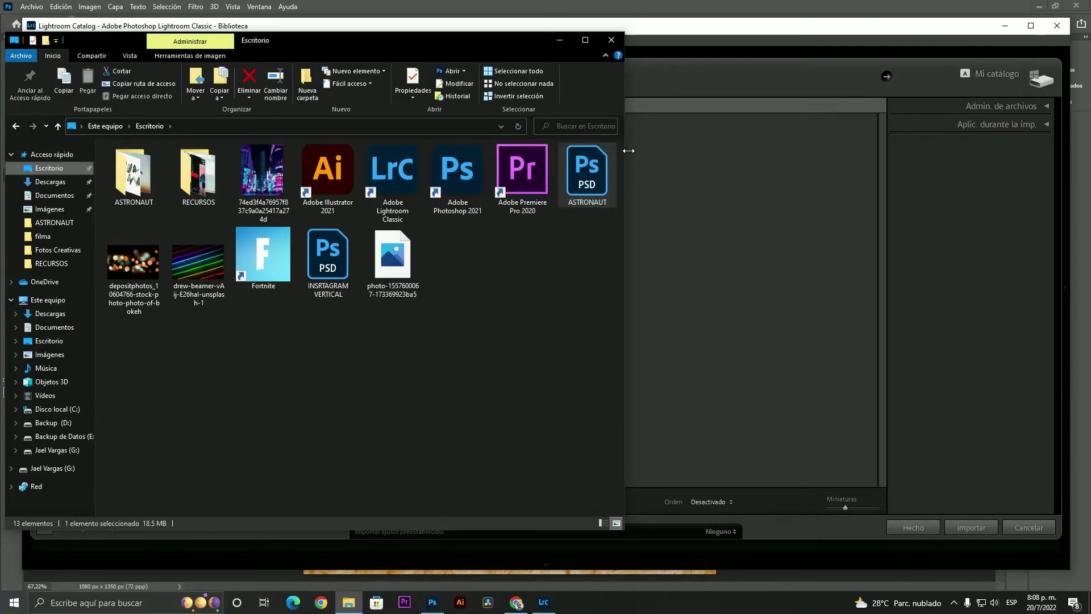
left_click(565, 39)
double_click(368, 189)
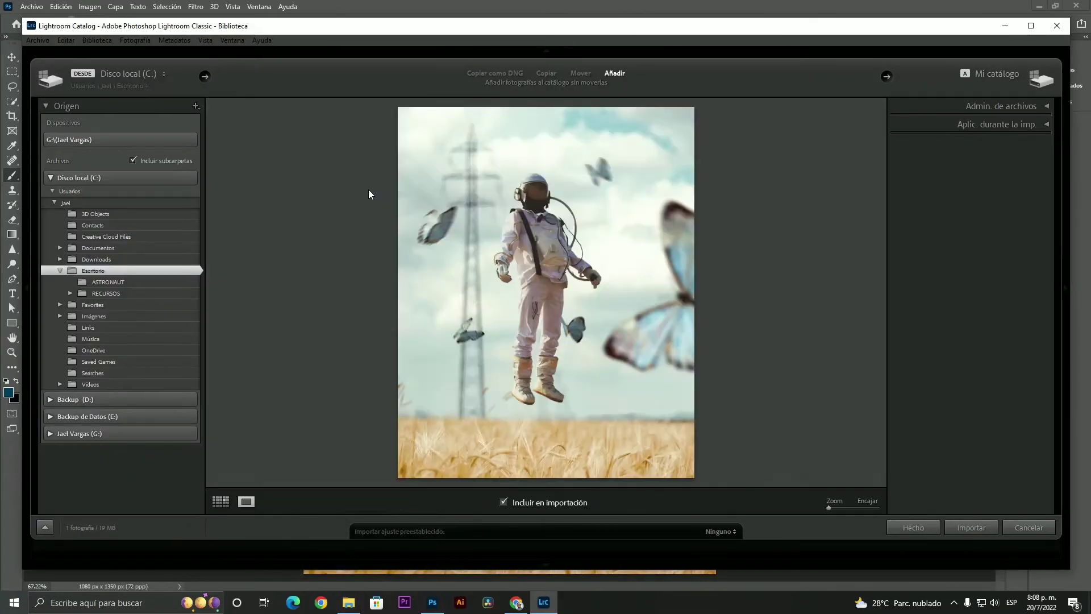
key("Return")
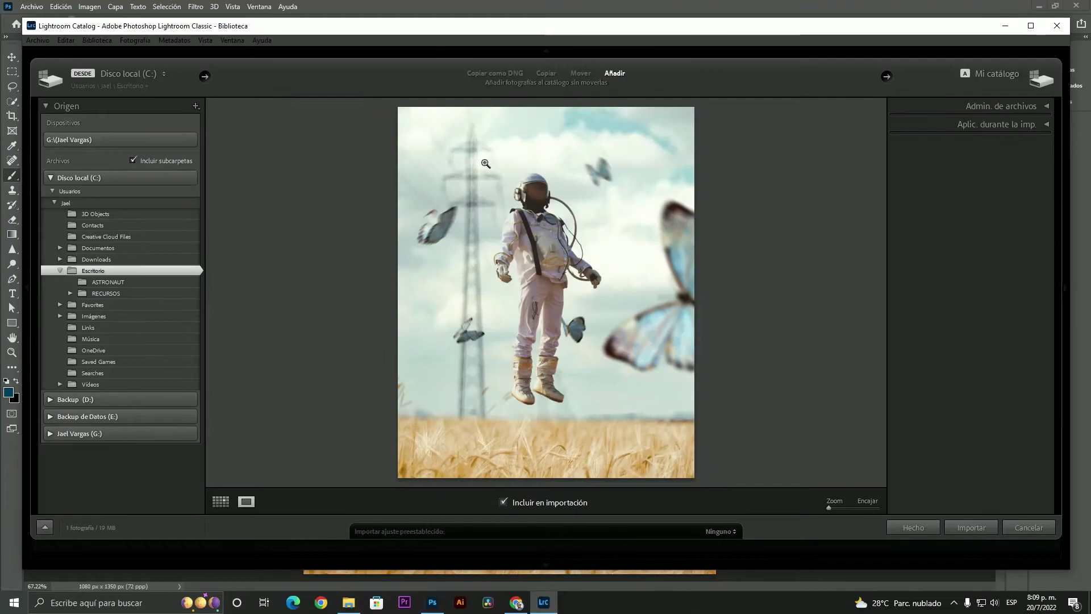
- Import the ASTRONAUT photo into the catalog and open it in the Develop module
left_click(932, 528)
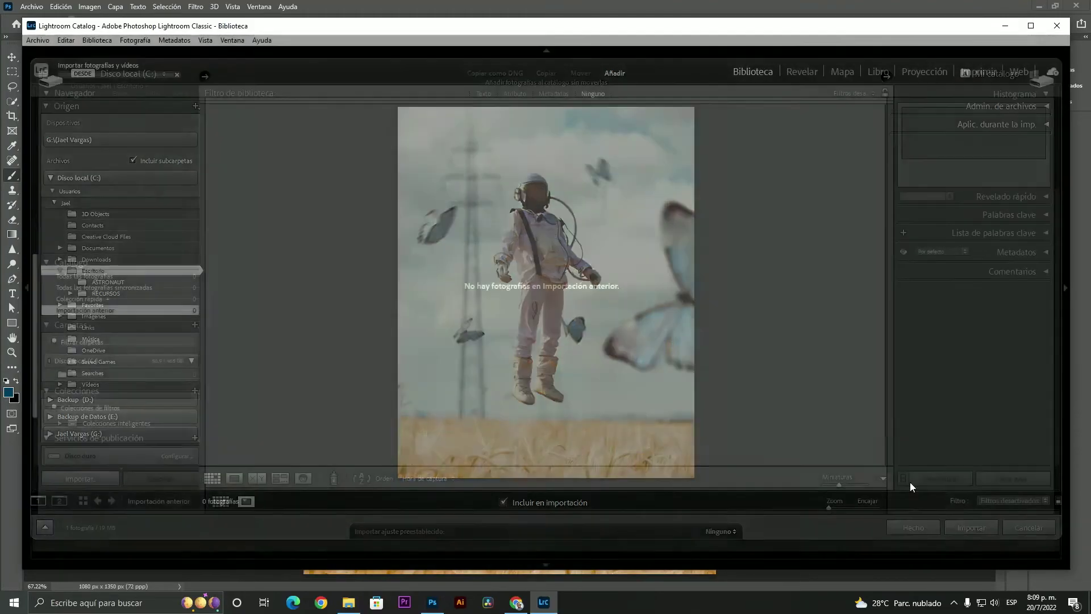
left_click(801, 71)
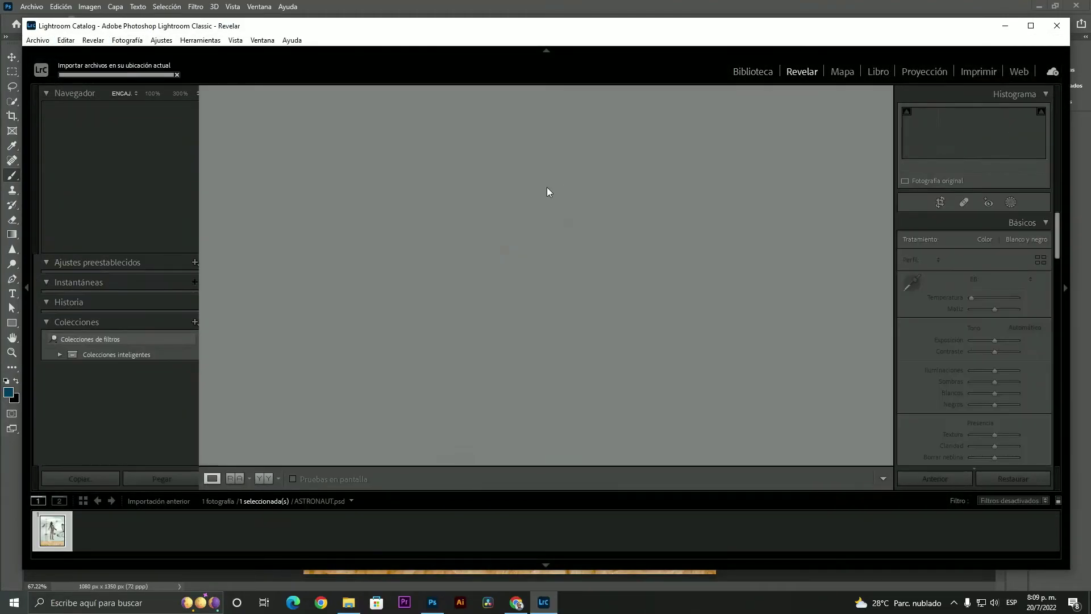
- Set Exposure to +0.19, Contrast to +11, Highlights to −23, Shadows to +16 and Texture to +4
left_click(995, 302)
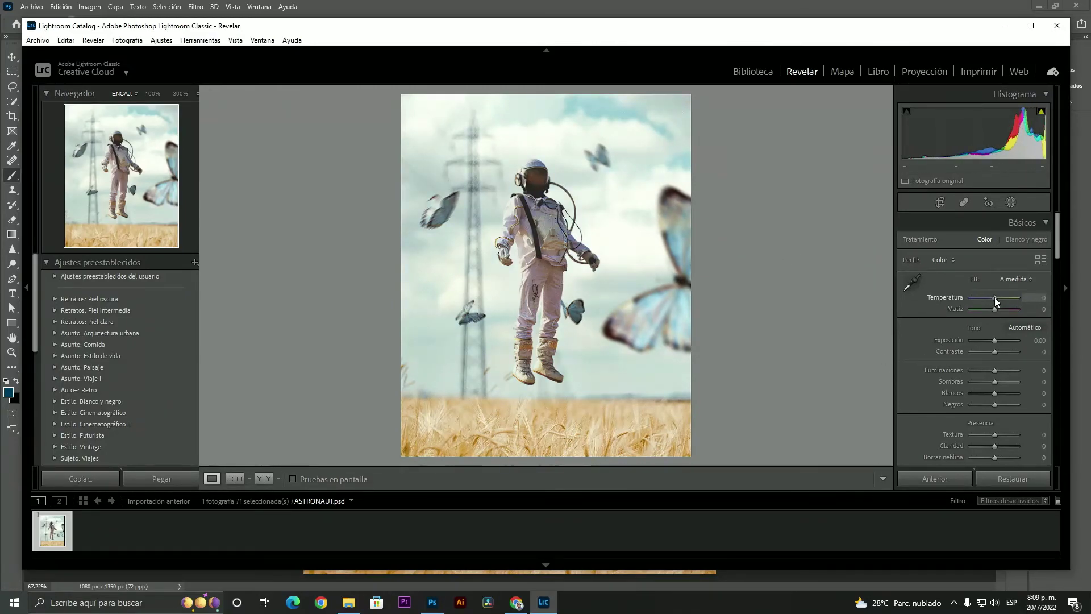
left_click_drag(995, 341, 995, 435)
- Shift the hue of the reds and the greens toward negative values in the HSL color mix
scroll(979, 392, "down", 5)
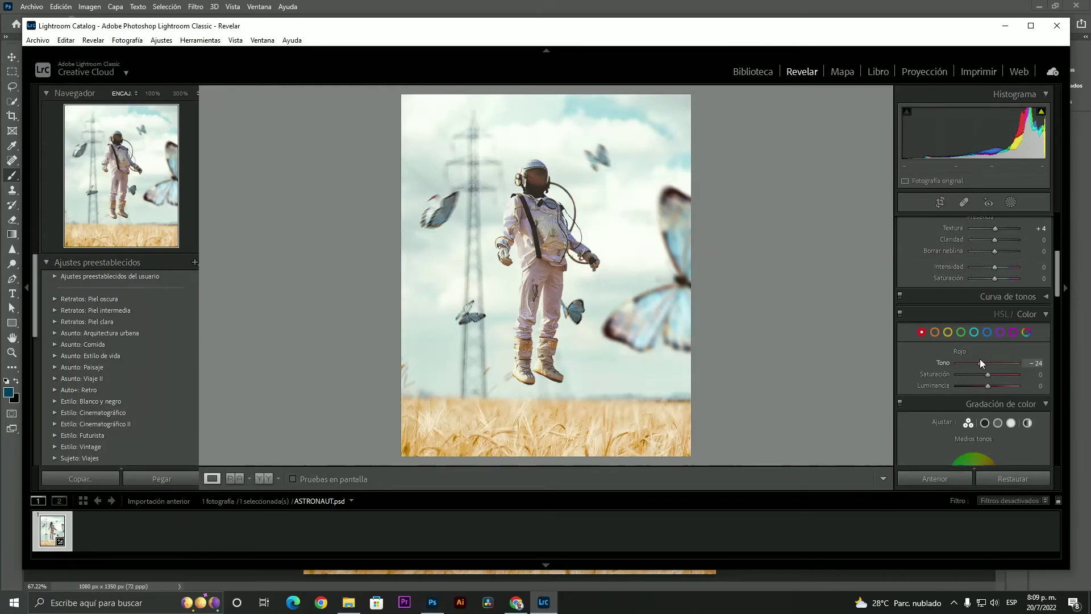
left_click(962, 333)
left_click_drag(989, 362, 973, 364)
- Raise the blues to about +24 saturation and +5 luminance, and set the aqua saturation to +33
left_click(987, 332)
left_click_drag(989, 373, 988, 386)
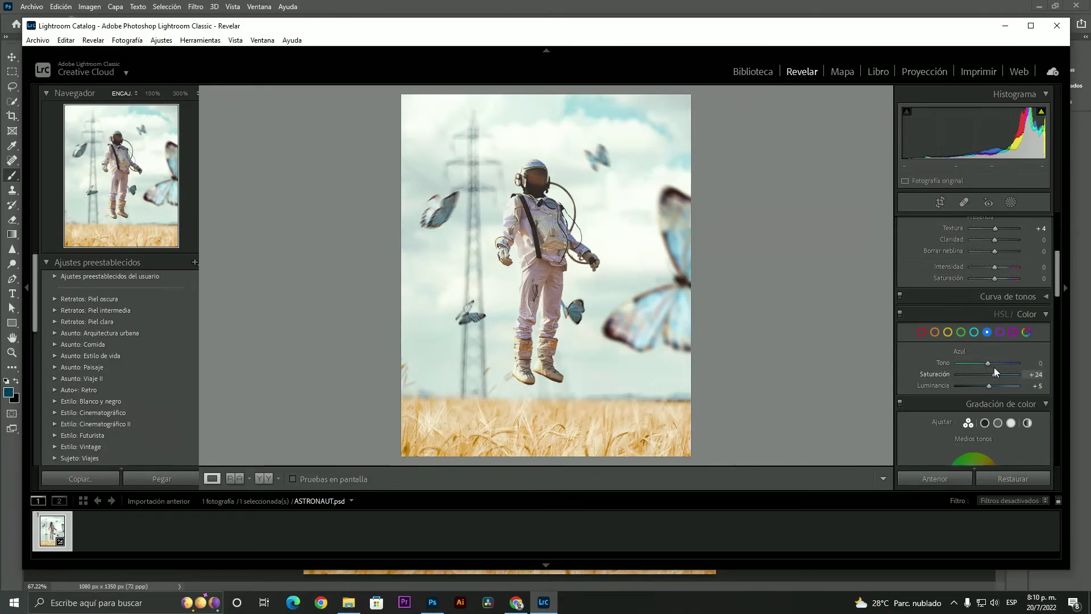
left_click(973, 332)
mouse_move(988, 373)
left_mouse_down()
mouse_move(971, 373)
mouse_move(1002, 377)
left_mouse_up()
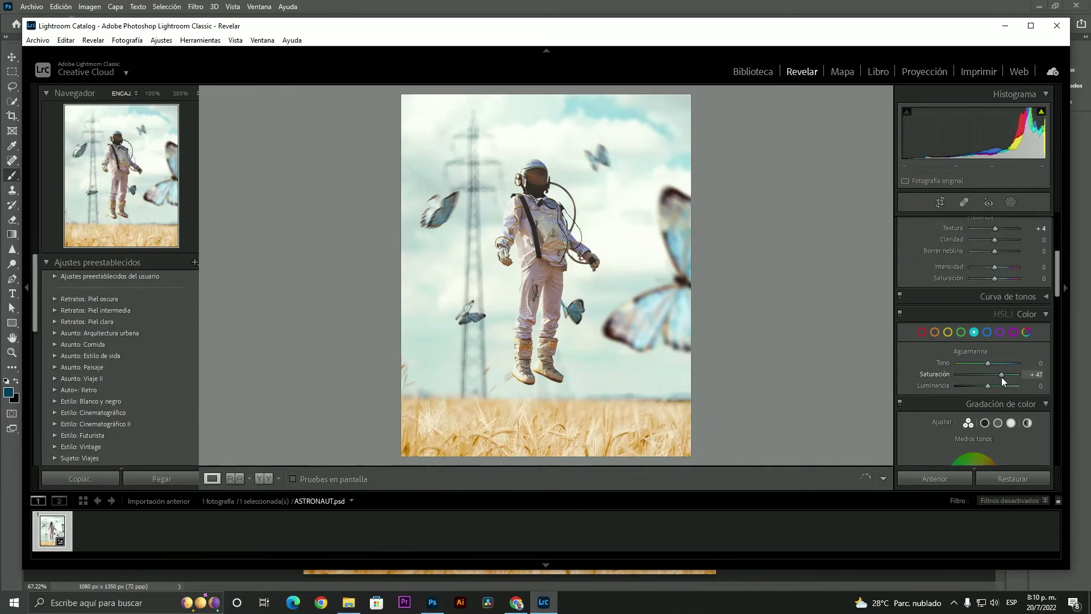
- Set the color grading luminance to −4 and balance to −8, and set the sharpening amount to 6
scroll(991, 421, "down", 5)
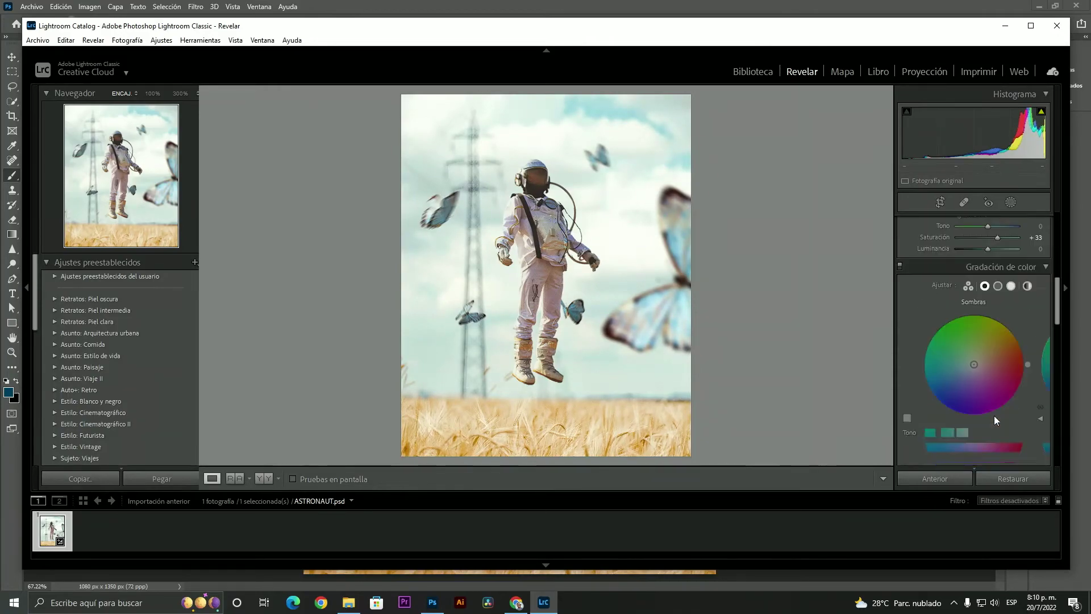
scroll(1013, 368, "up", 2)
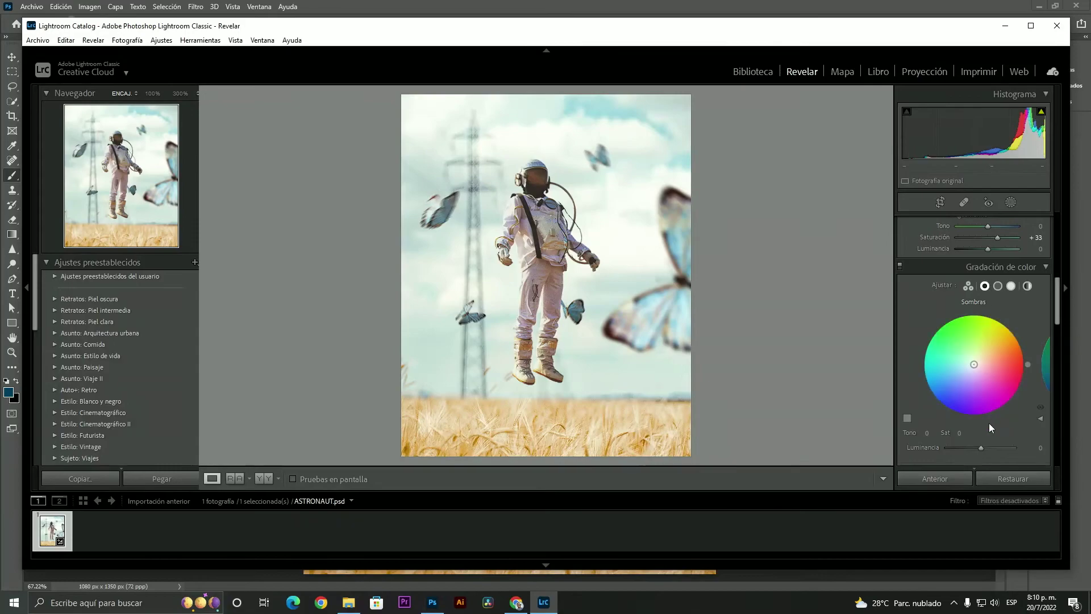
left_click_drag(973, 423, 973, 423)
mouse_move(983, 380)
left_mouse_down()
mouse_move(964, 381)
mouse_move(984, 385)
mouse_move(973, 381)
left_mouse_up()
scroll(986, 432, "down", 4)
scroll(975, 386, "up", 2)
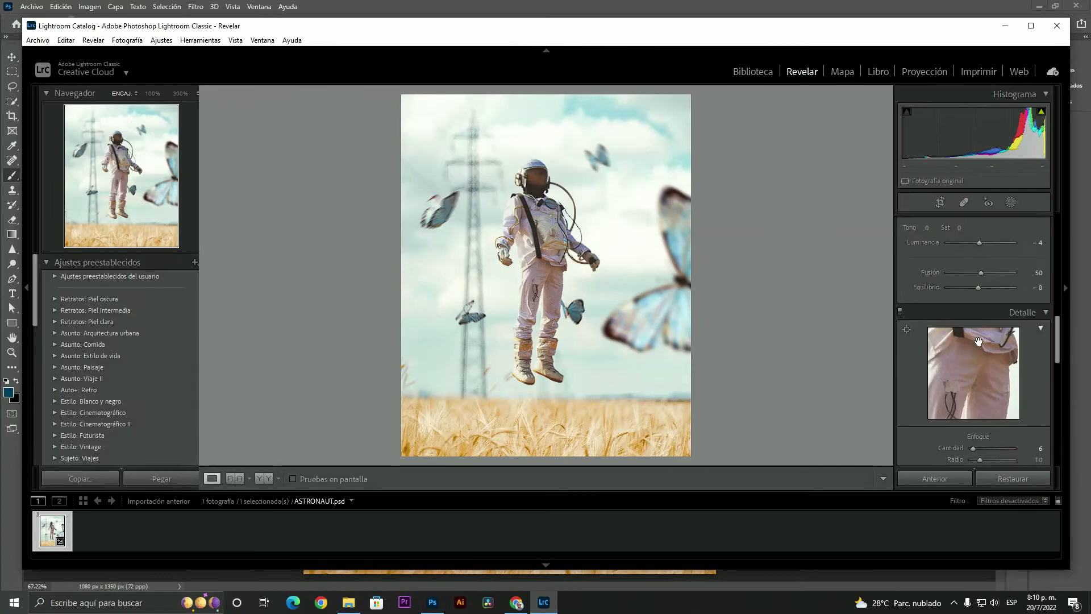
- Slightly lower the luminance of a color grading range and bring up the highlights and global wheels
scroll(975, 345, "up", 5)
left_click_drag(981, 446, 975, 446)
left_click(1010, 286)
left_click(1027, 285)
- Cool the photo's temperature to −4 and compare the before and after versions side by side
scroll(911, 269, "up", 10)
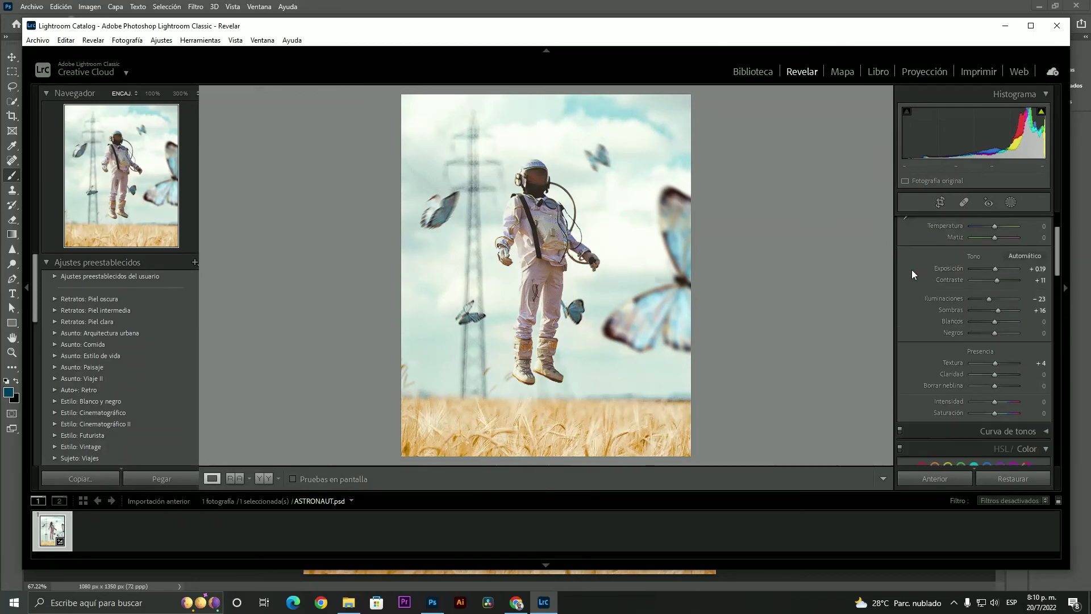
left_click_drag(994, 293, 993, 298)
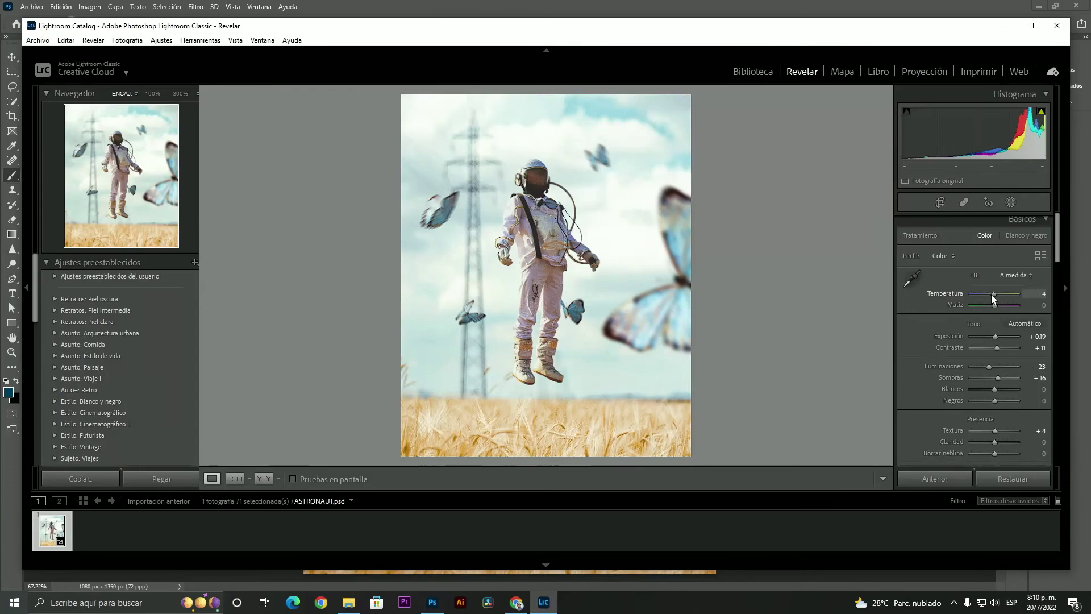
left_click(263, 479)
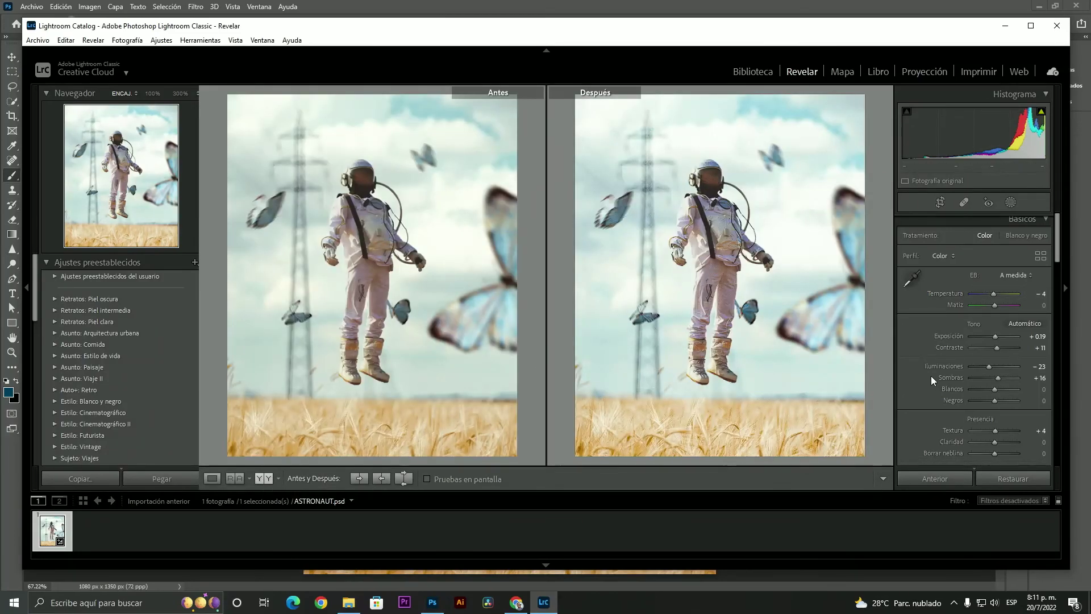
- Raise the photo's overall saturation to about +9 and fine-tune its blacks and clarity
scroll(937, 378, "down", 4)
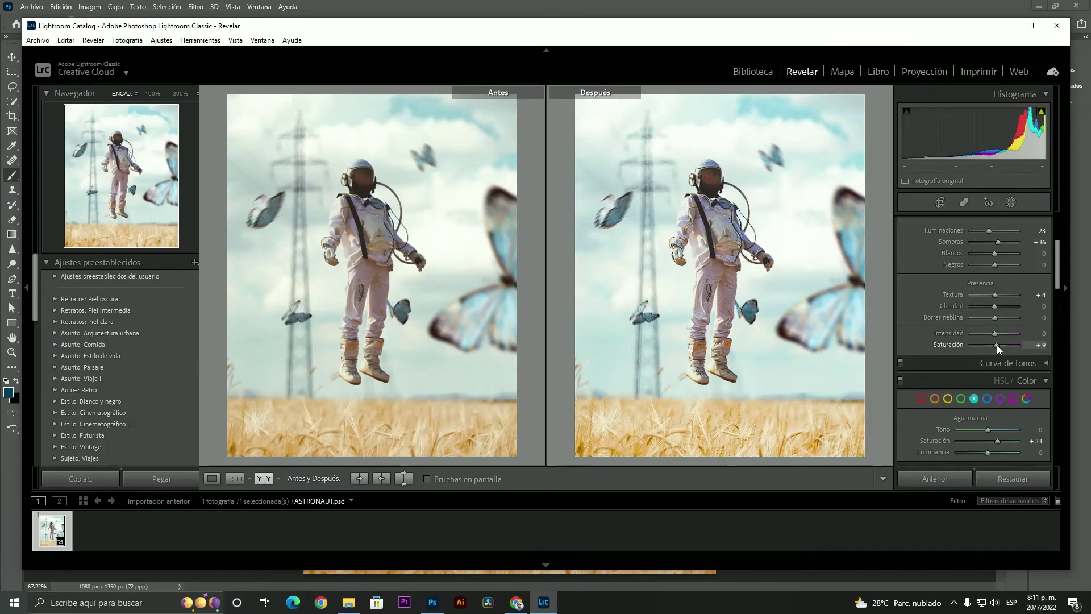
left_click_drag(997, 346, 998, 345)
left_click_drag(993, 265, 995, 305)
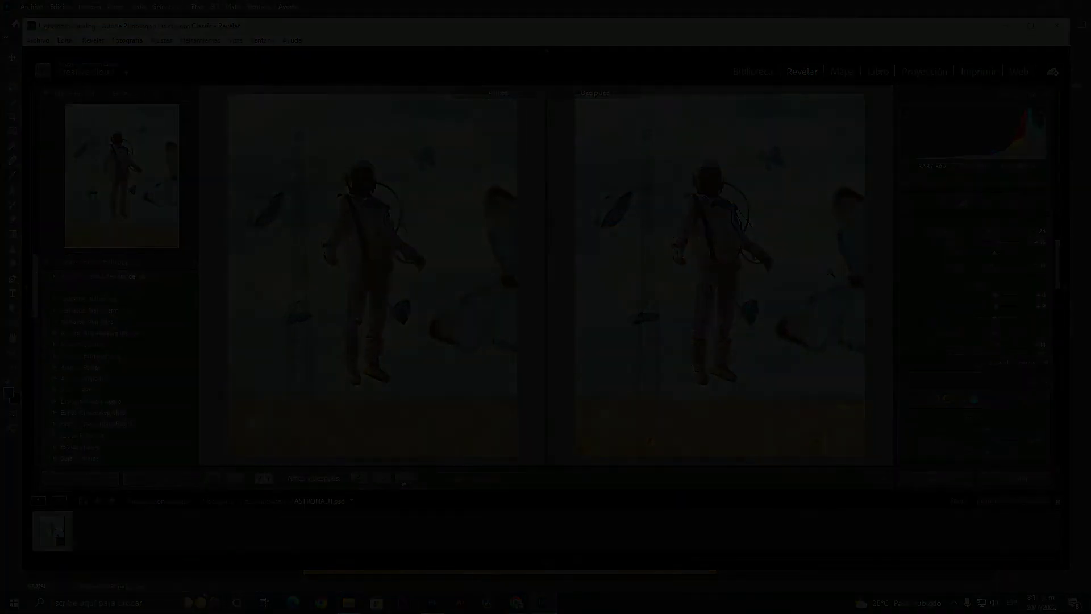